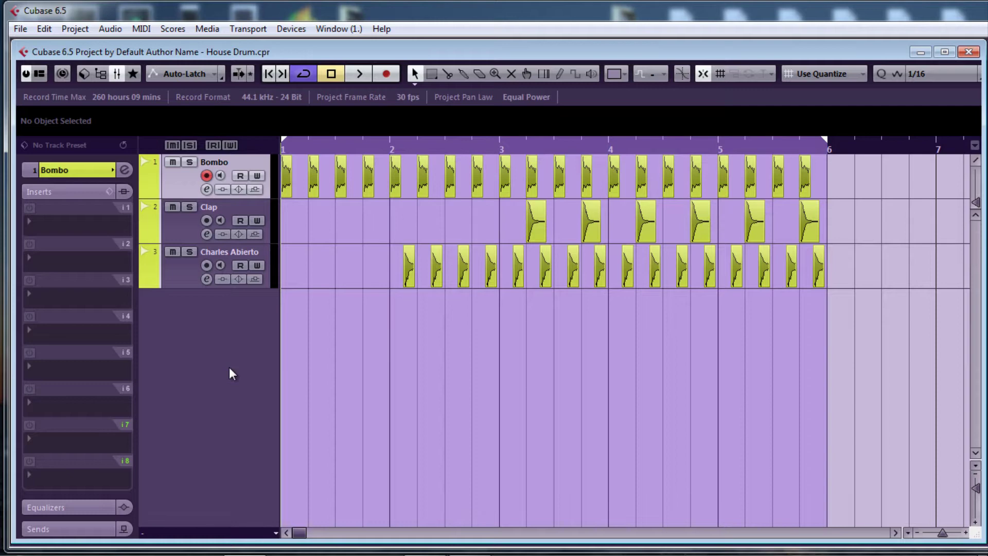
- Play the drum loop once through, stop it, and return the cursor to the project start
key("space")
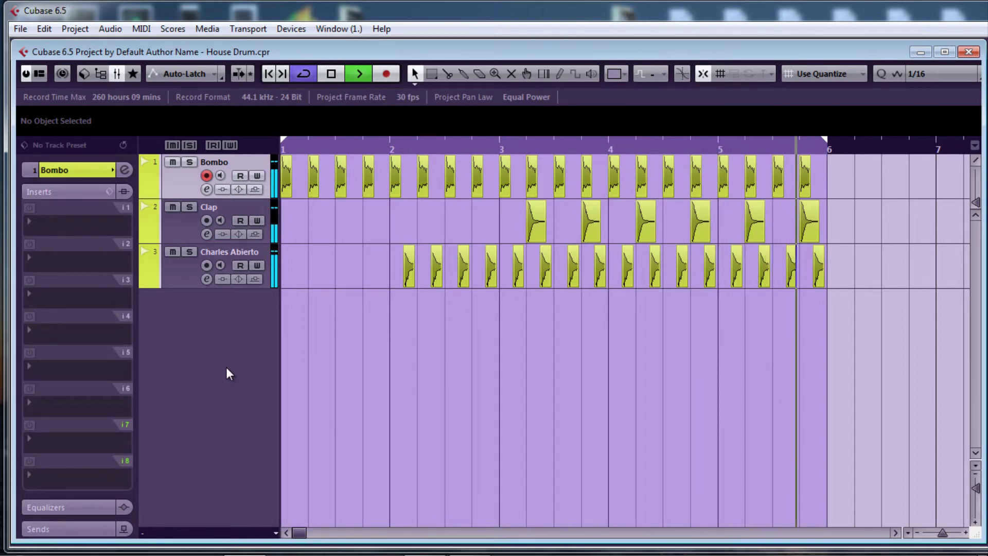
key("space")
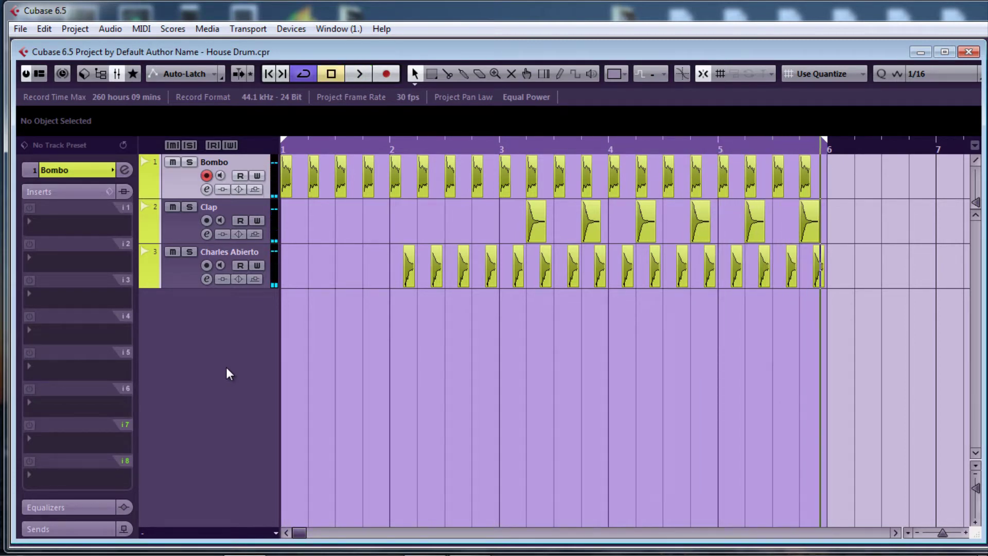
key("Home")
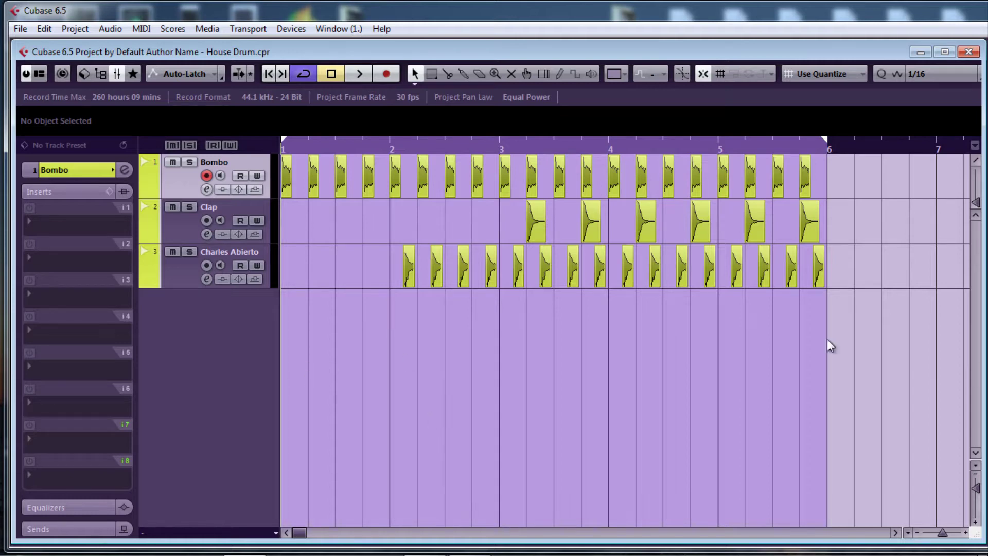
- Examine the full drum mix's spectrum in the Stereo Out SPAN analyzer during playback, and close the analyzer
left_click_drag(844, 87, 602, 109)
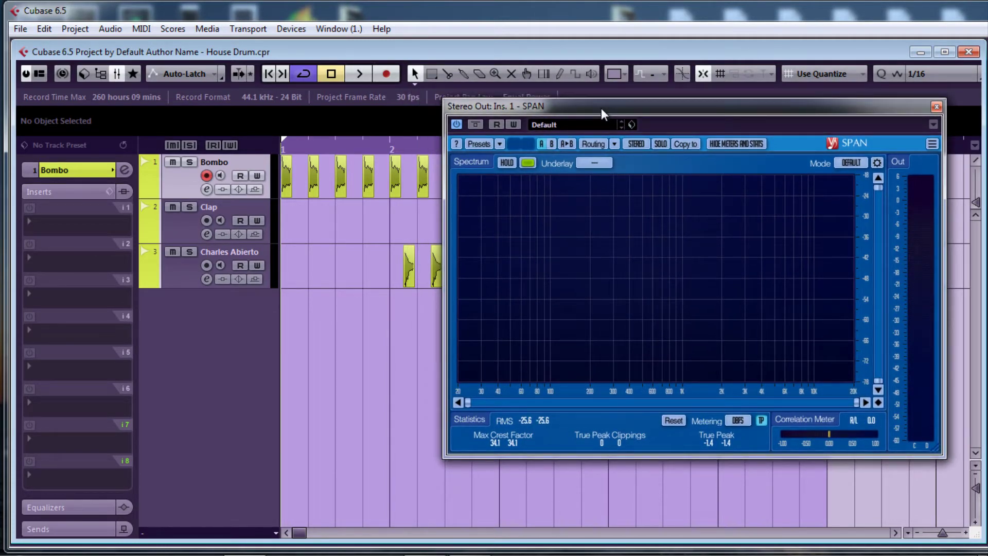
key("space")
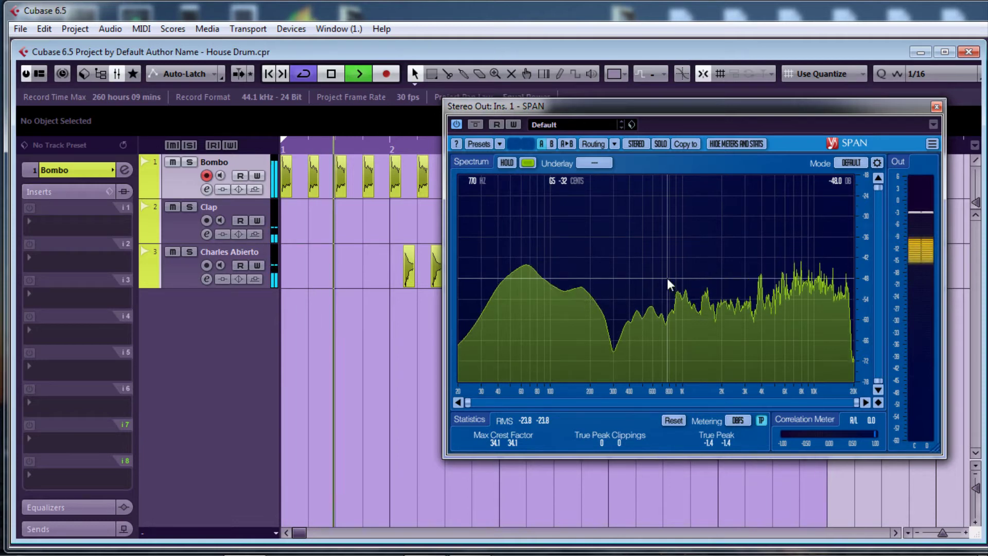
key("space")
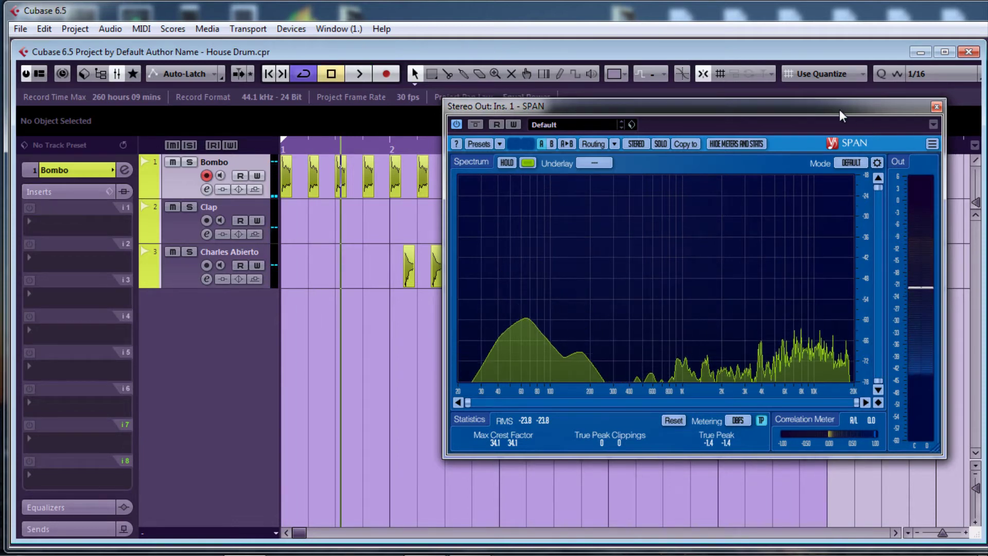
left_click(937, 106)
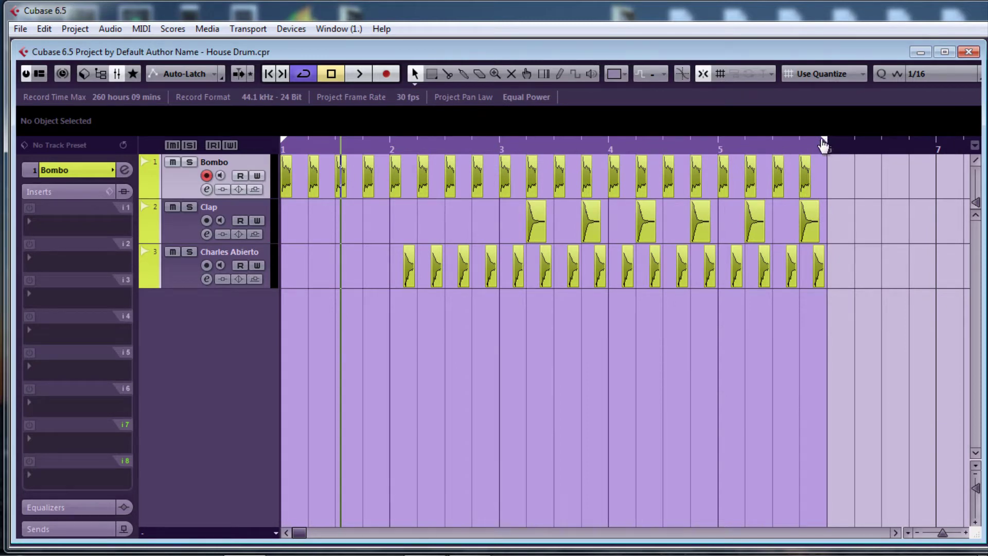
- Solo the Bombo track
mouse_move(823, 145)
left_mouse_down()
mouse_move(505, 146)
mouse_move(829, 147)
left_mouse_up()
left_click(189, 163)
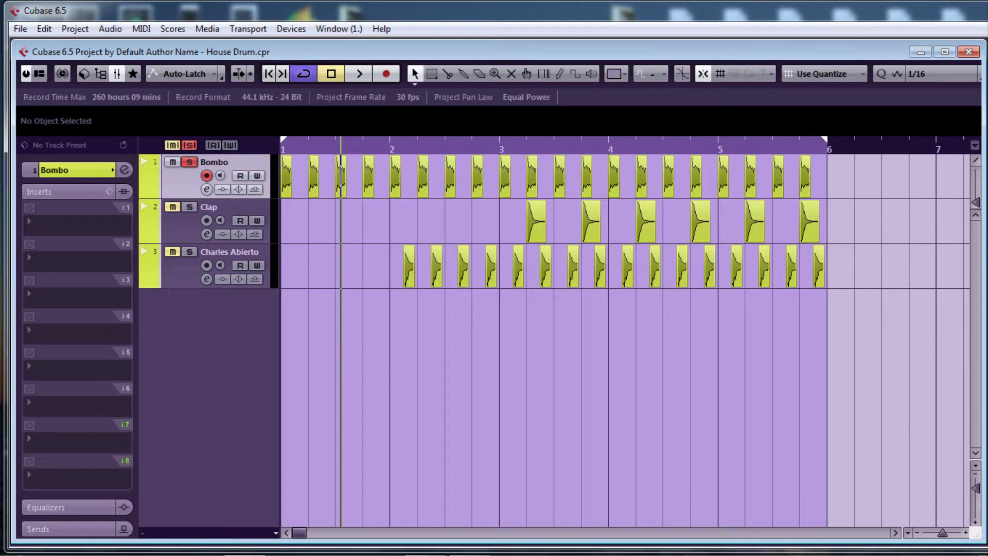
- Add two stereo group channels in the mixer
key("F3")
left_click_drag(965, 227, 717, 222)
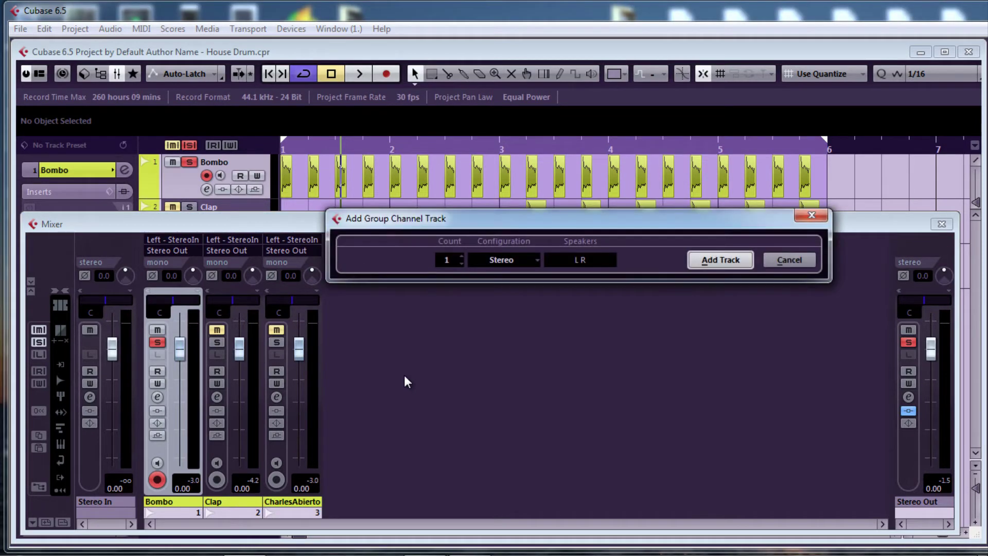
left_click(463, 256)
left_click(726, 267)
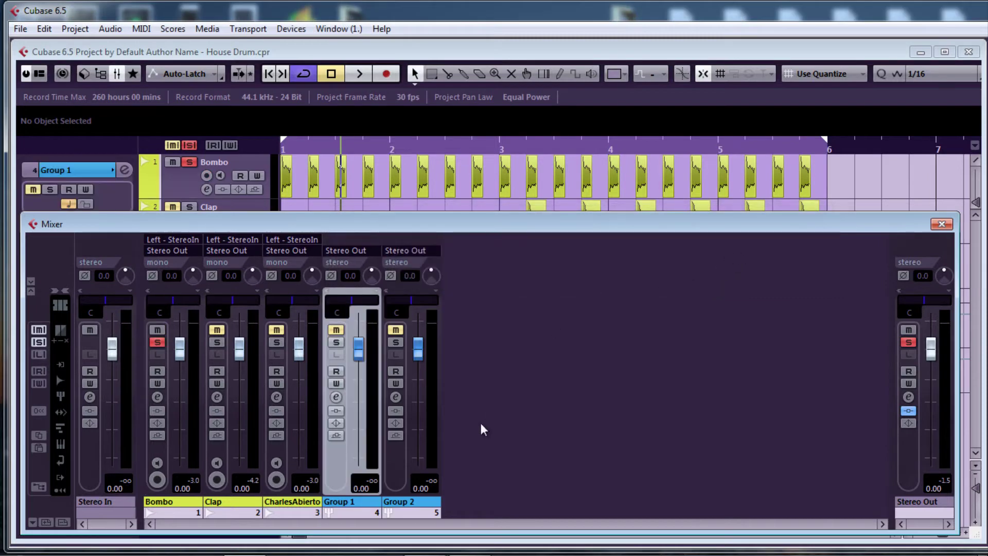
- Rename the two group channels Bateria Bus and BATERIA, and colour the BATERIA channel yellow like the drum tracks
double_click(351, 503)
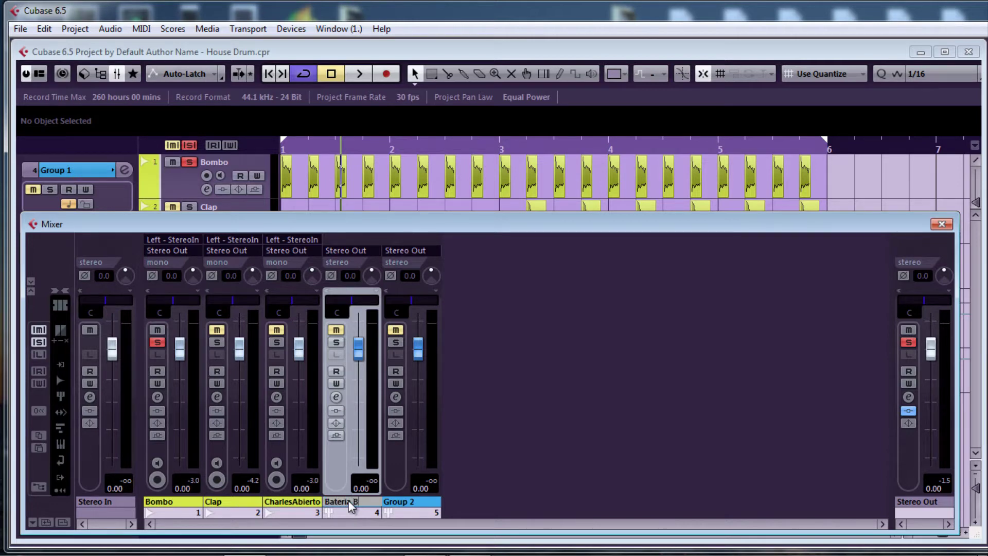
key("Return")
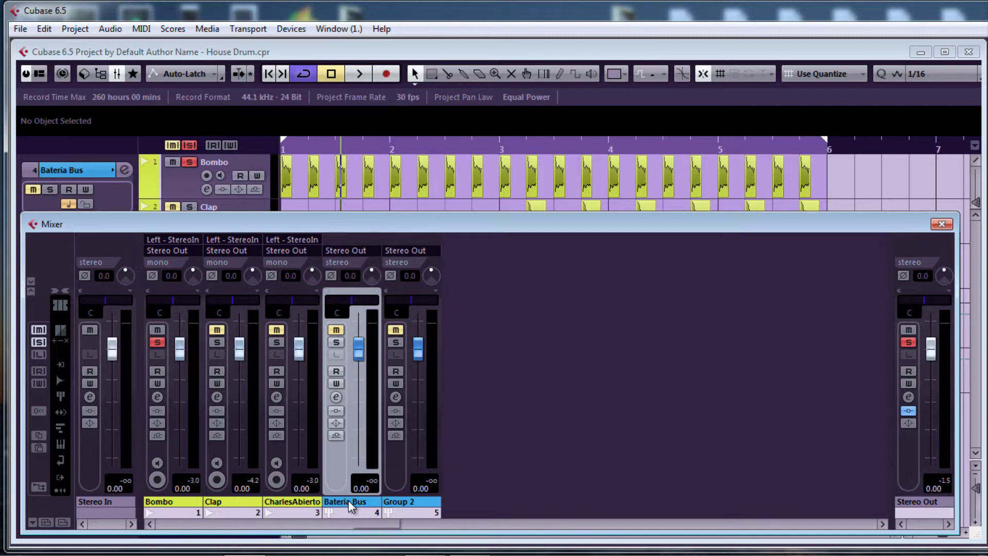
double_click(410, 503)
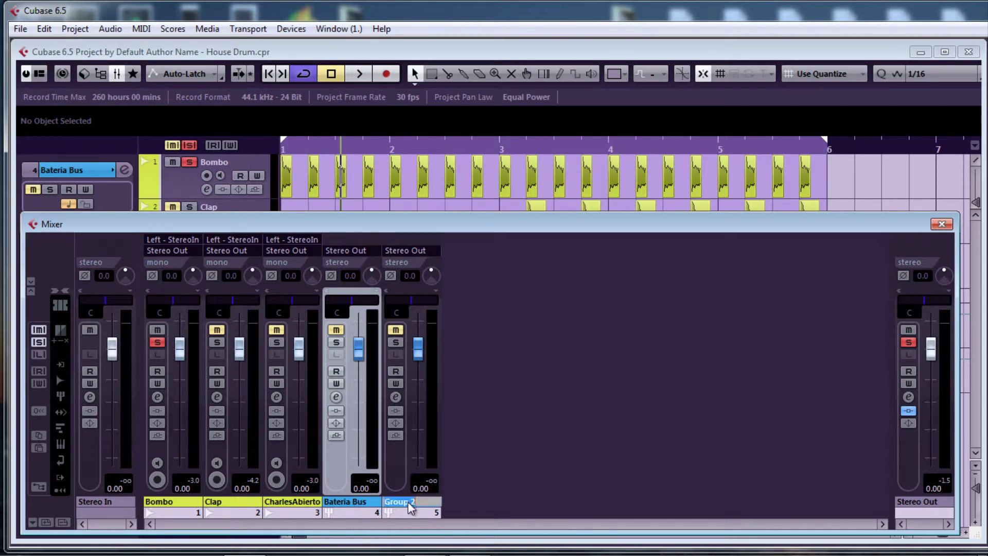
type("BATERIA")
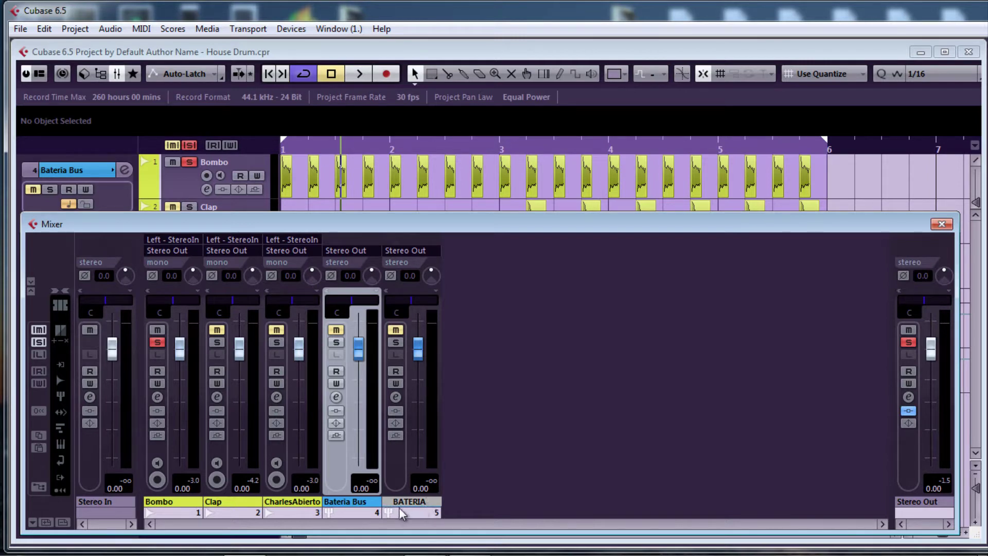
left_click(402, 514)
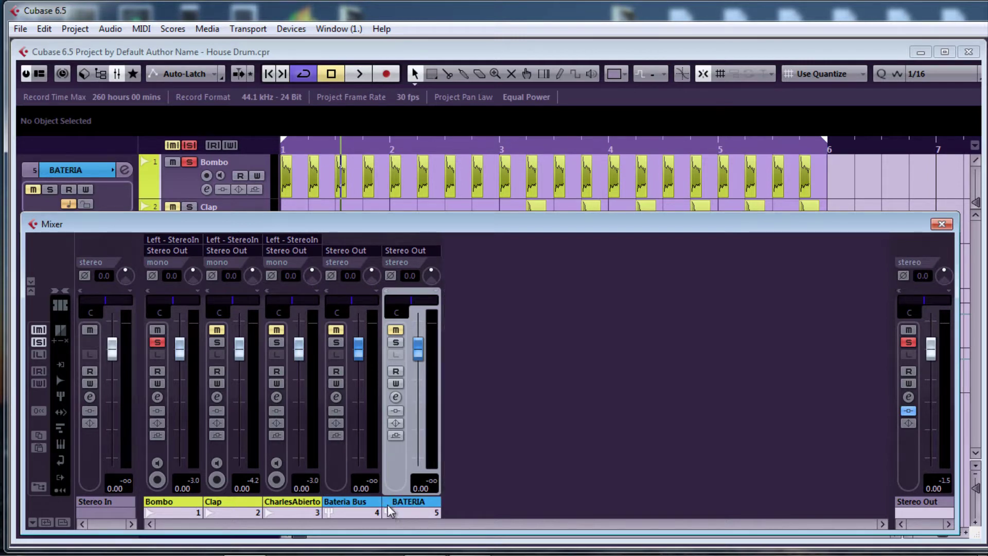
left_click(391, 511)
left_click(512, 503)
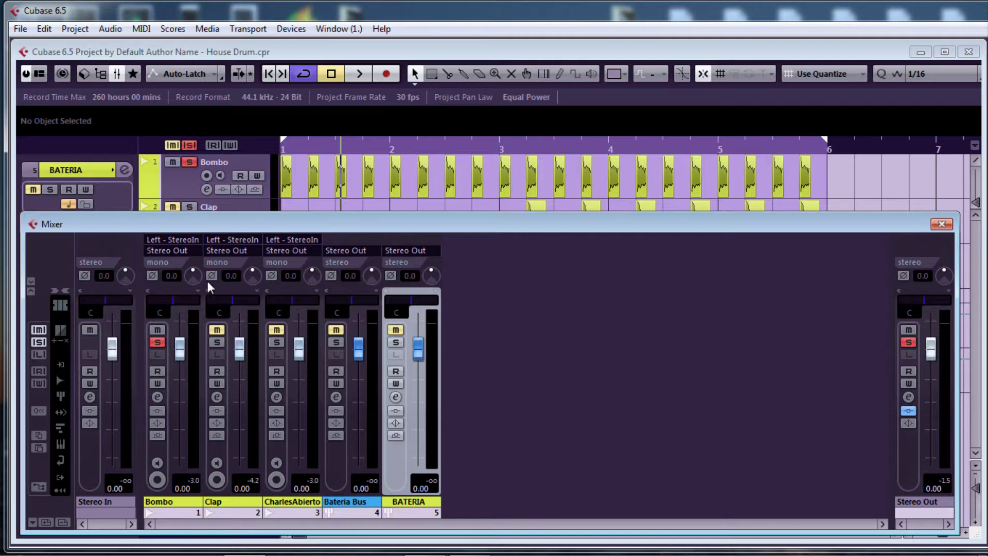
- Route the outputs of the Bombo, Clap and Charles Abierto channels to the Bateria Bus group
left_click(173, 251)
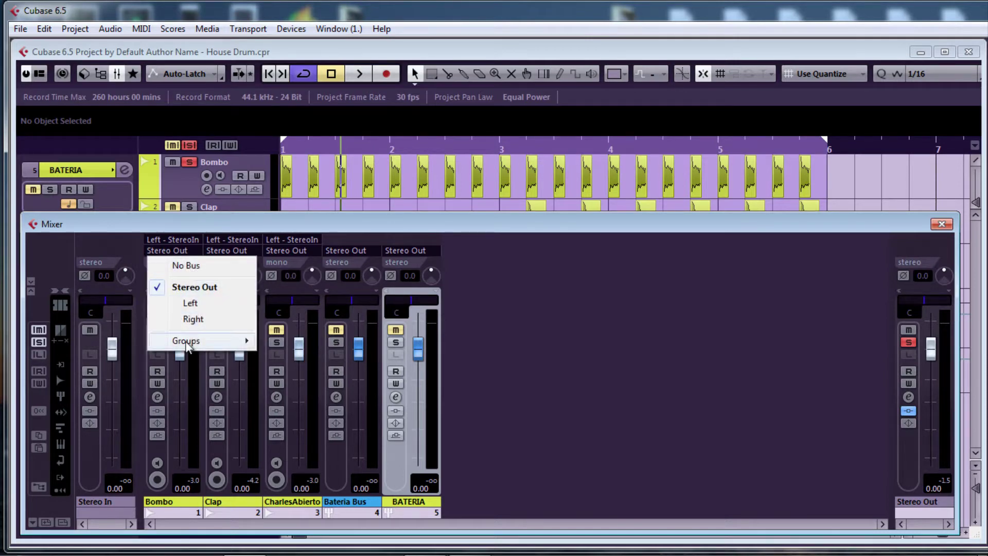
mouse_move(187, 344)
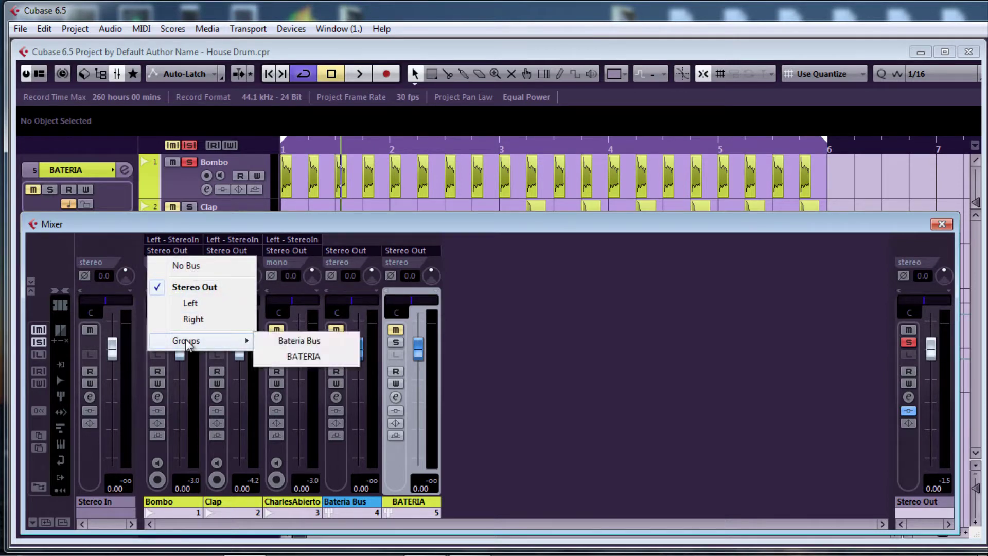
left_click(307, 341)
left_click(240, 251)
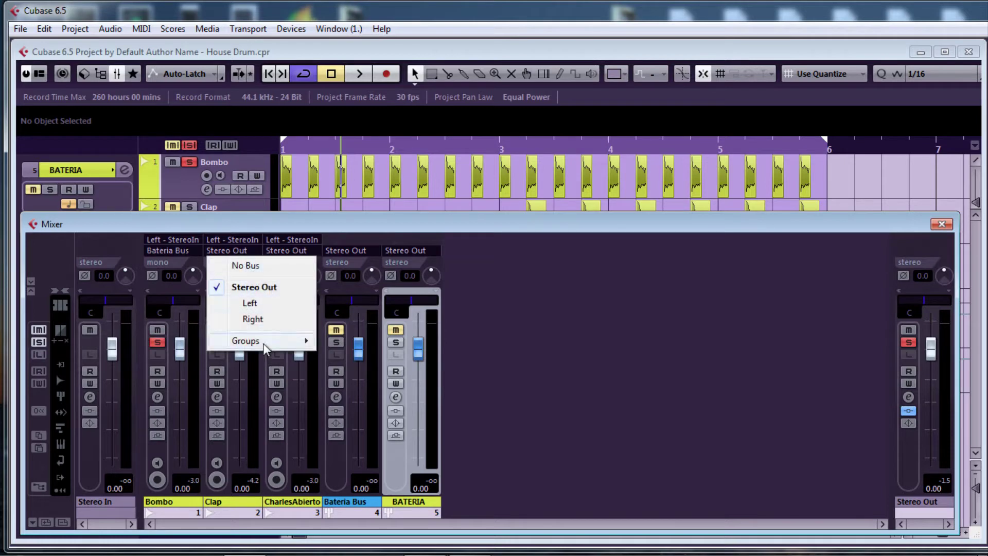
mouse_move(263, 342)
left_click(354, 341)
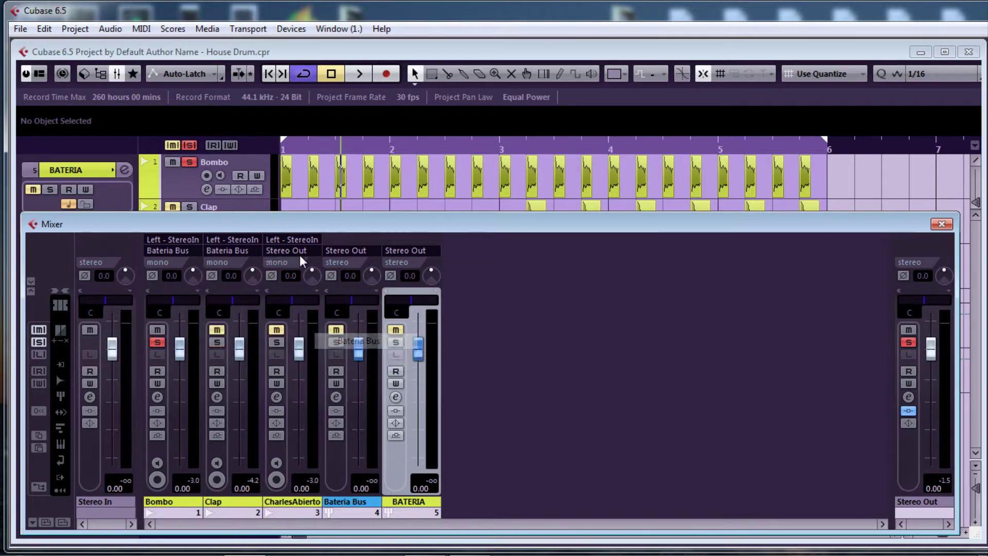
left_click(286, 251)
mouse_move(340, 344)
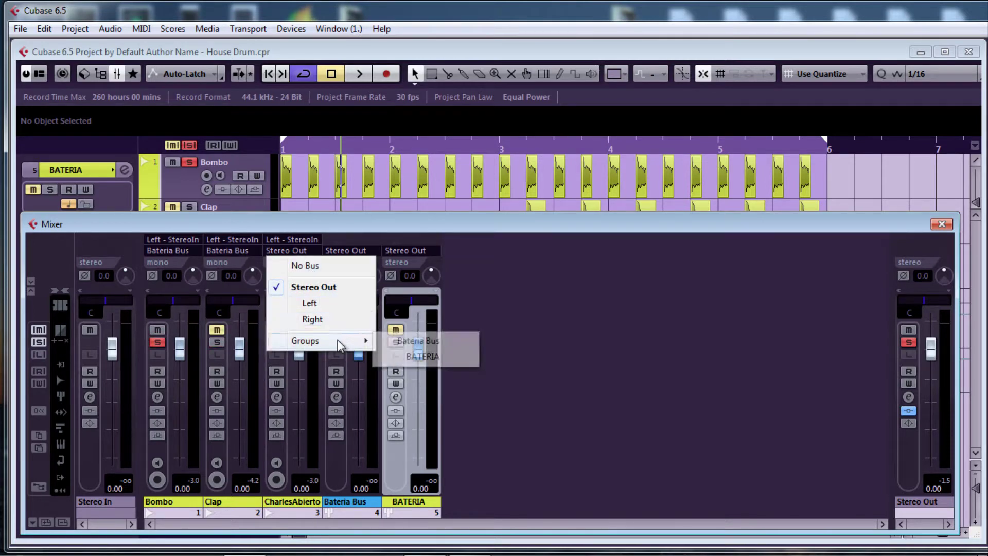
left_click(417, 341)
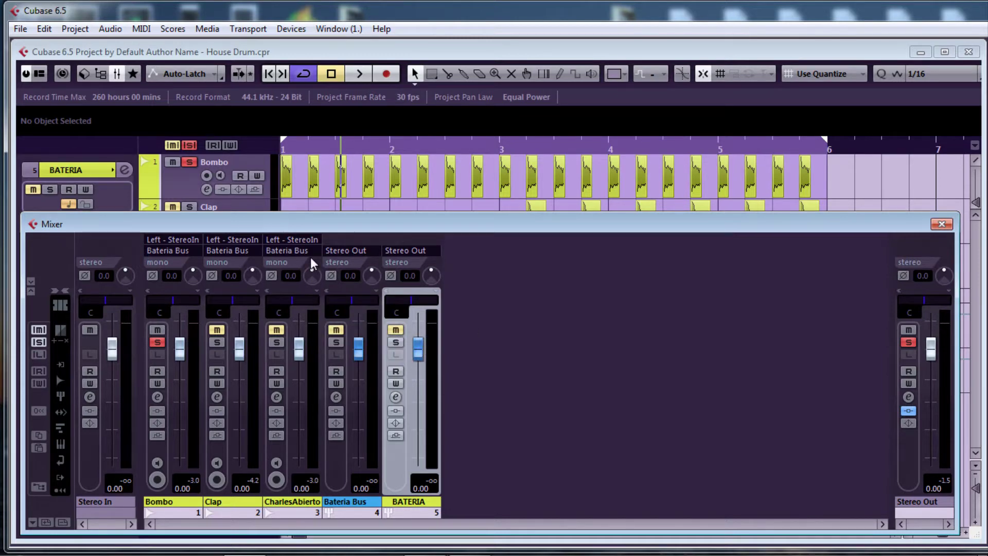
- Route the Bateria Bus output to the BATERIA group and close the mixer
left_click(343, 251)
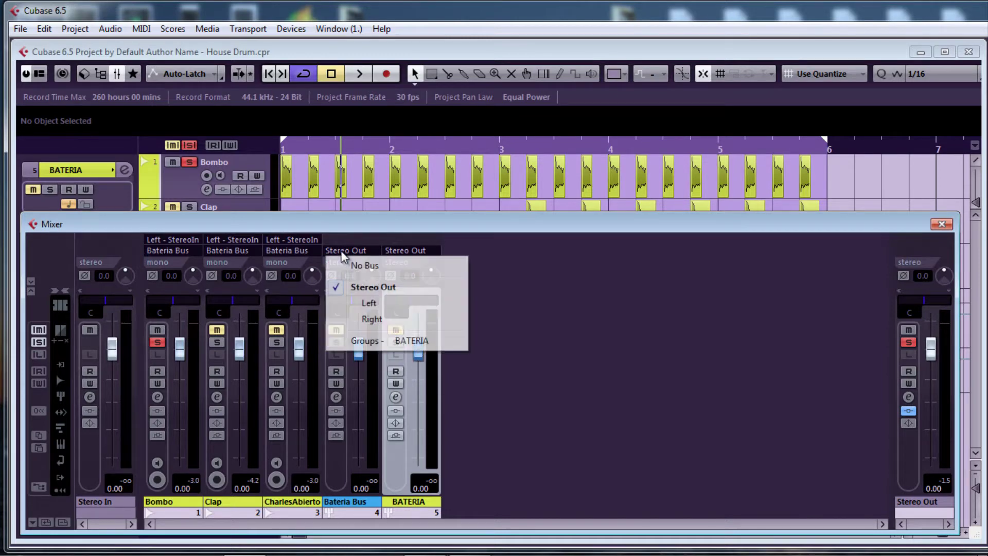
left_click(397, 344)
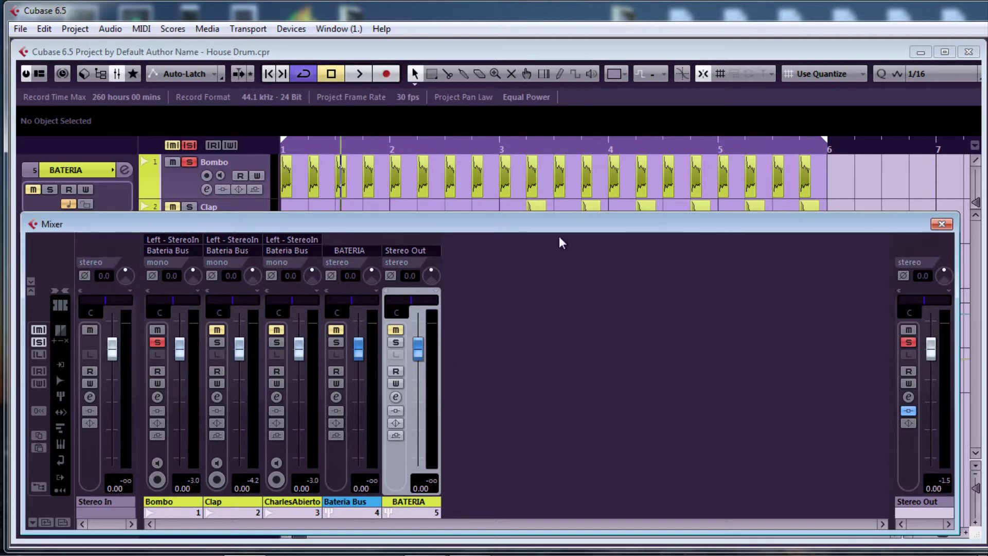
left_click_drag(559, 234, 962, 234)
key("F3")
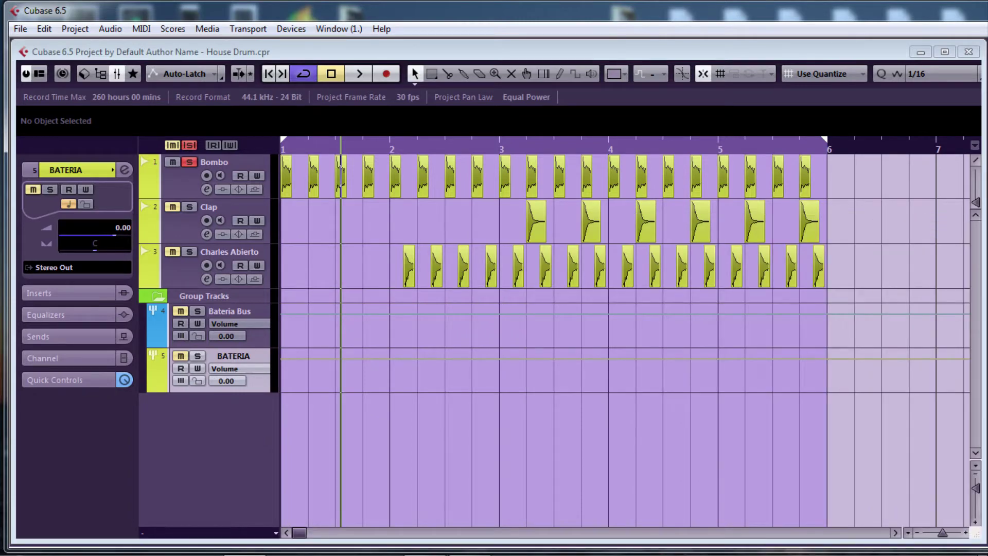
- Reopen the Stereo Out SPAN analyzer and display the insert slots of the Bombo track
left_click_drag(624, 108, 665, 106)
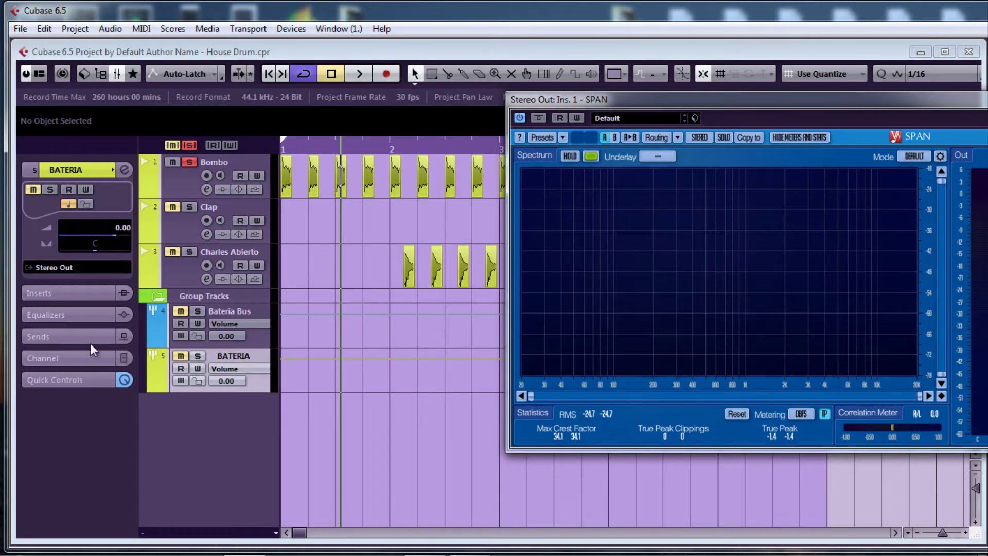
left_click(57, 295)
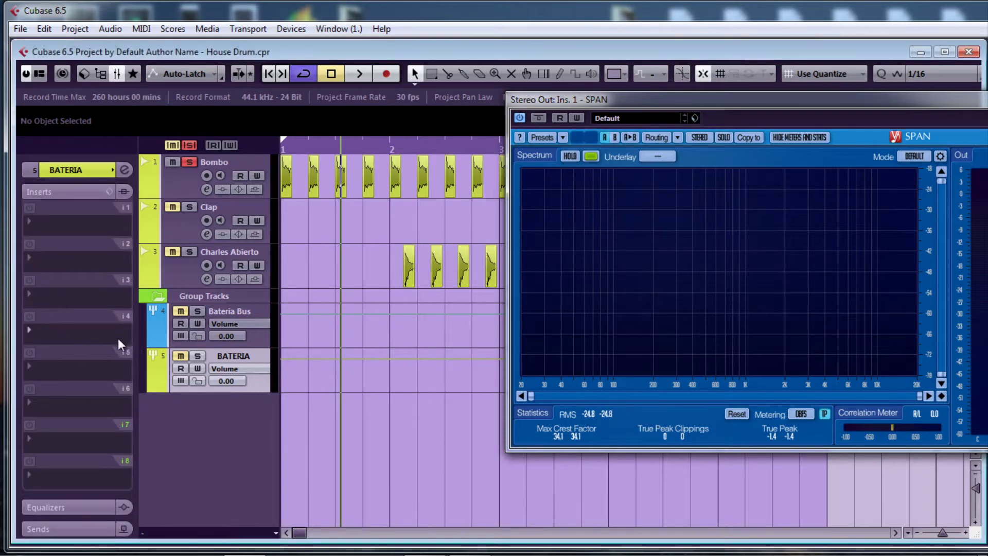
left_click(180, 181)
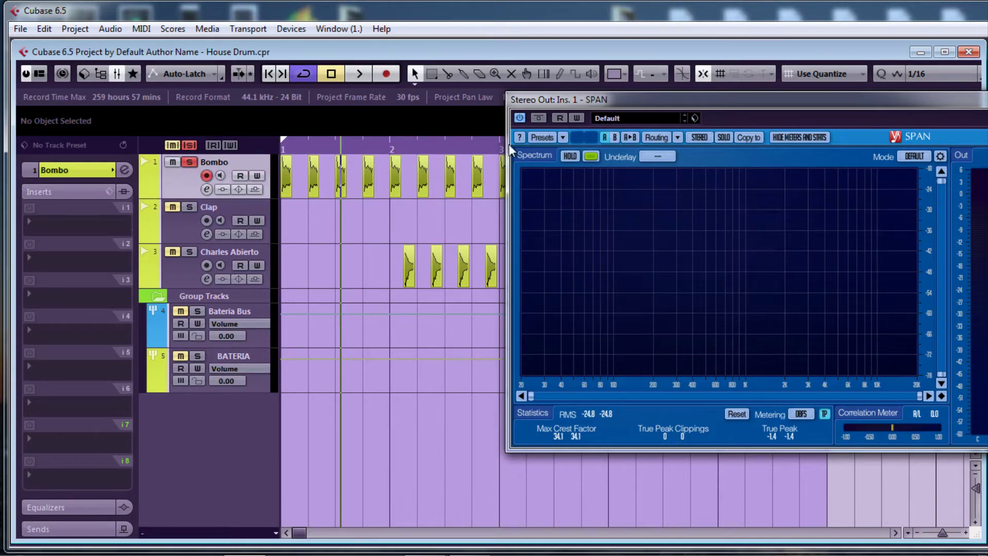
left_click_drag(728, 118, 654, 131)
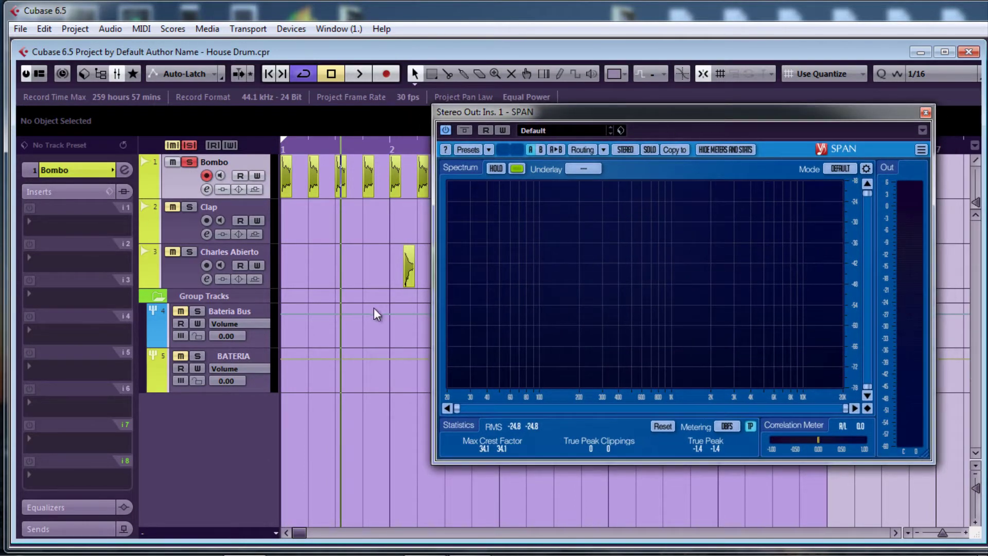
left_click(35, 224)
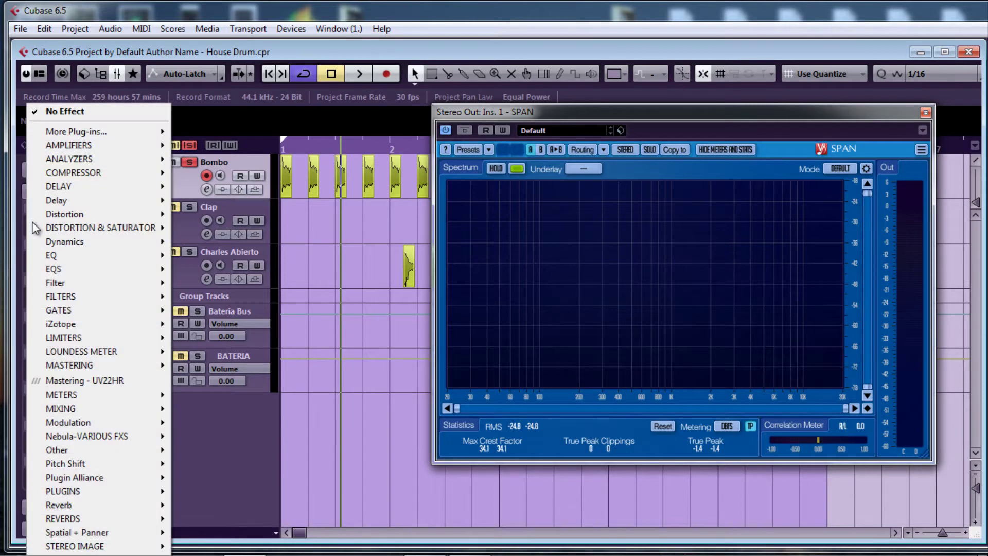
mouse_move(91, 178)
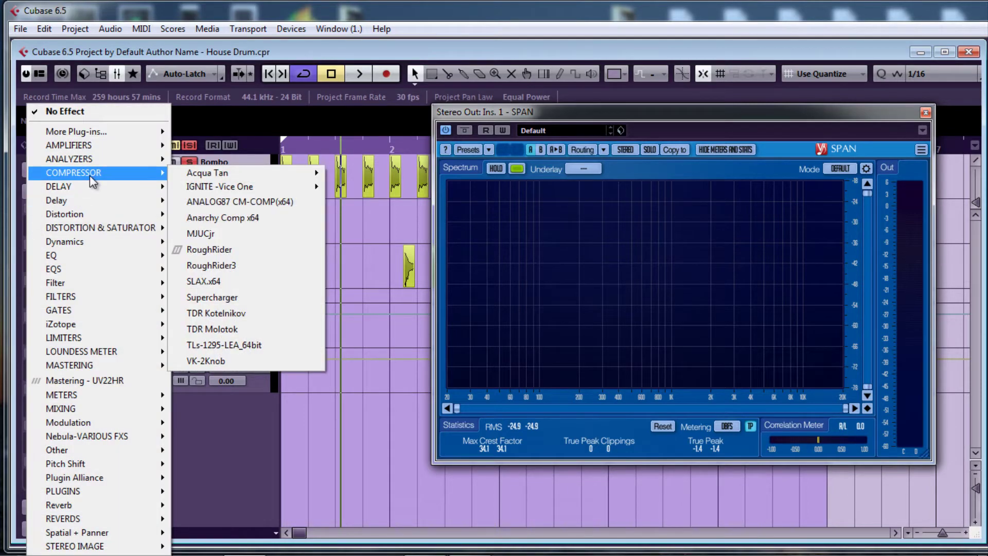
left_click(242, 438)
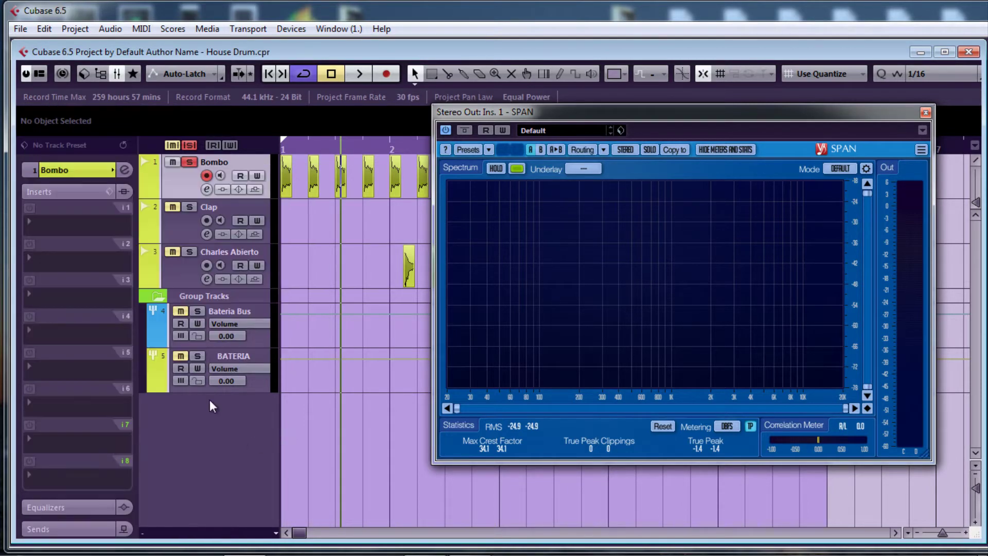
- Place the Bombo channel's equalizer settings beside the SPAN analyzer and start playback of the soloed track
left_click(205, 190)
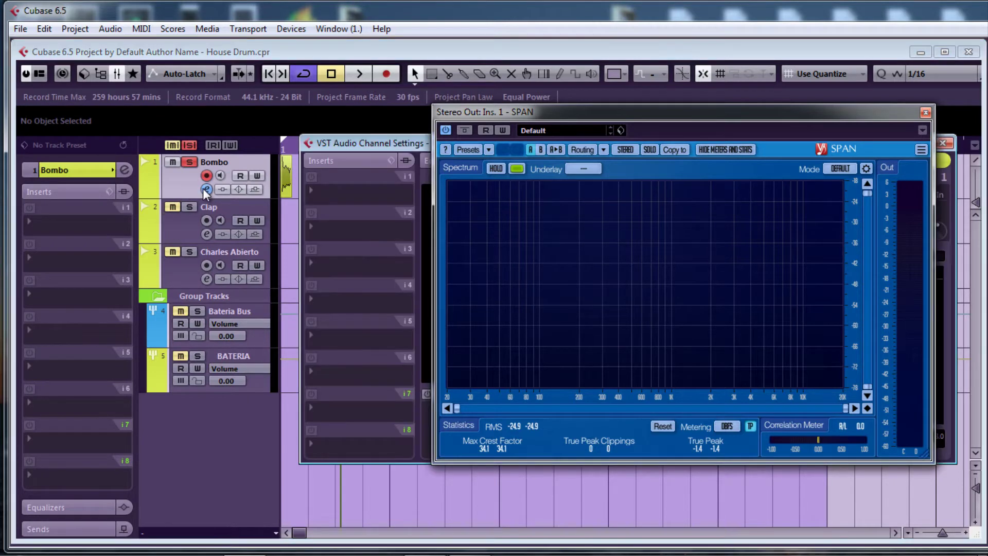
left_click_drag(628, 110, 671, 111)
left_click_drag(453, 147, 172, 151)
left_click_drag(325, 153, 200, 155)
left_click_drag(431, 158, 443, 155)
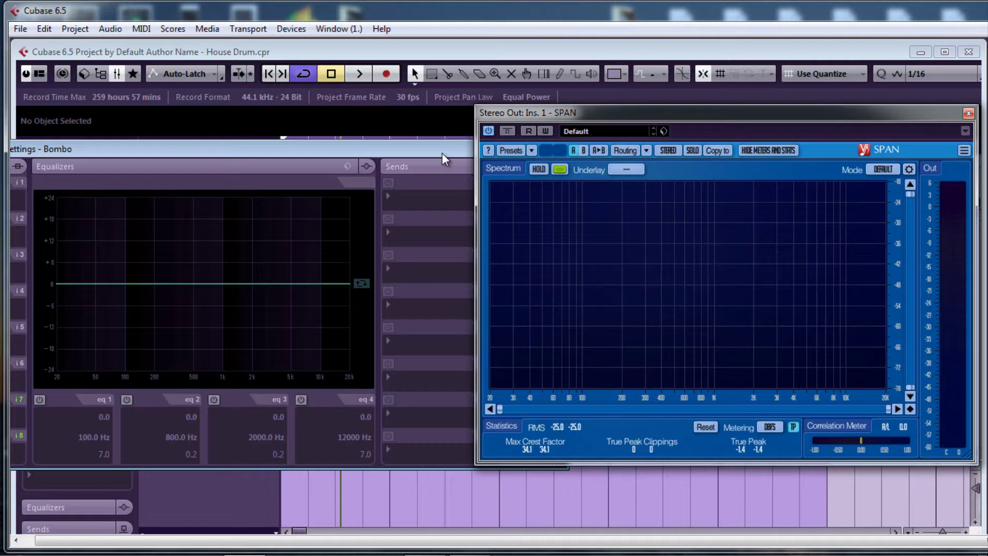
key("space")
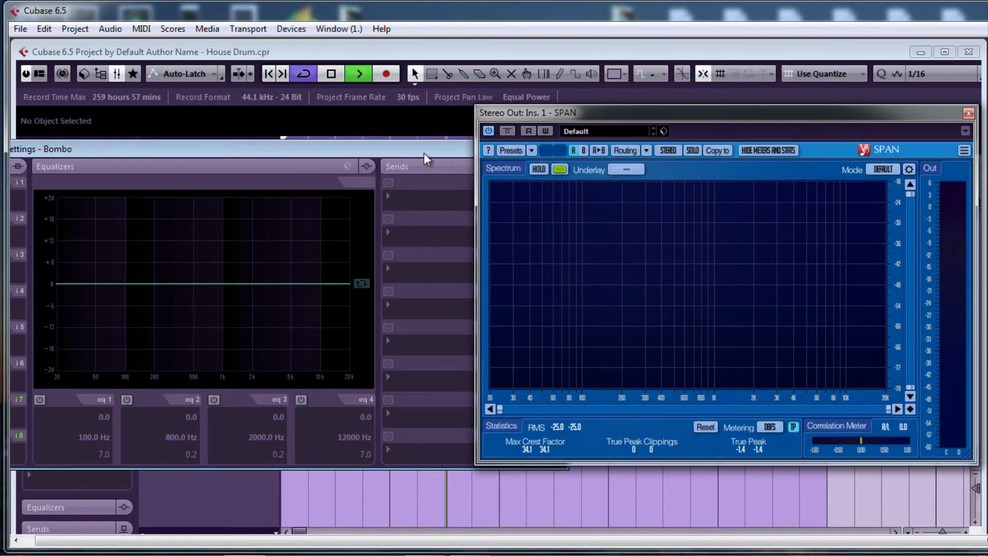
- Stop playback and solo the Bateria Bus and BATERIA group channels in the mixer
key("space")
left_click_drag(415, 153, 808, 156)
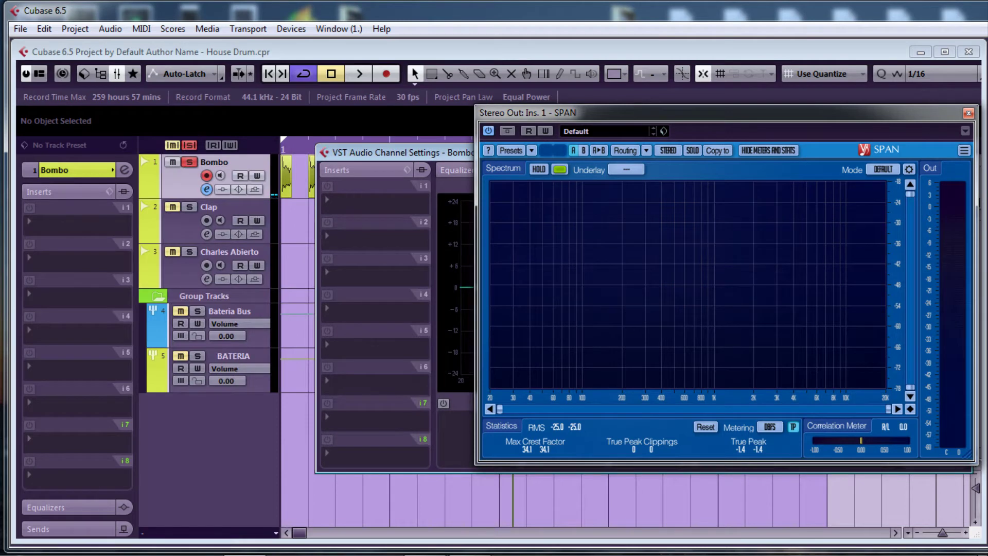
key("F3")
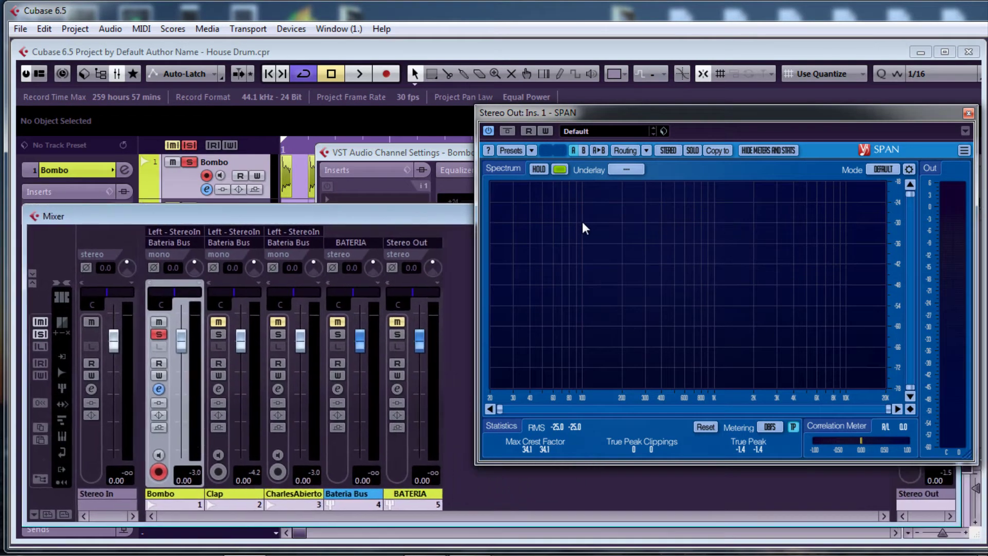
left_click(338, 335)
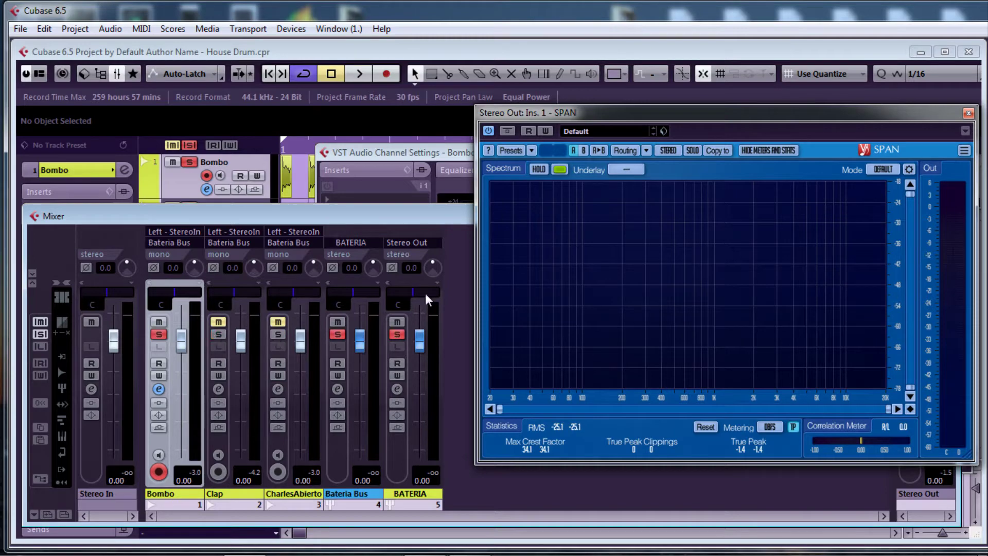
key("F3")
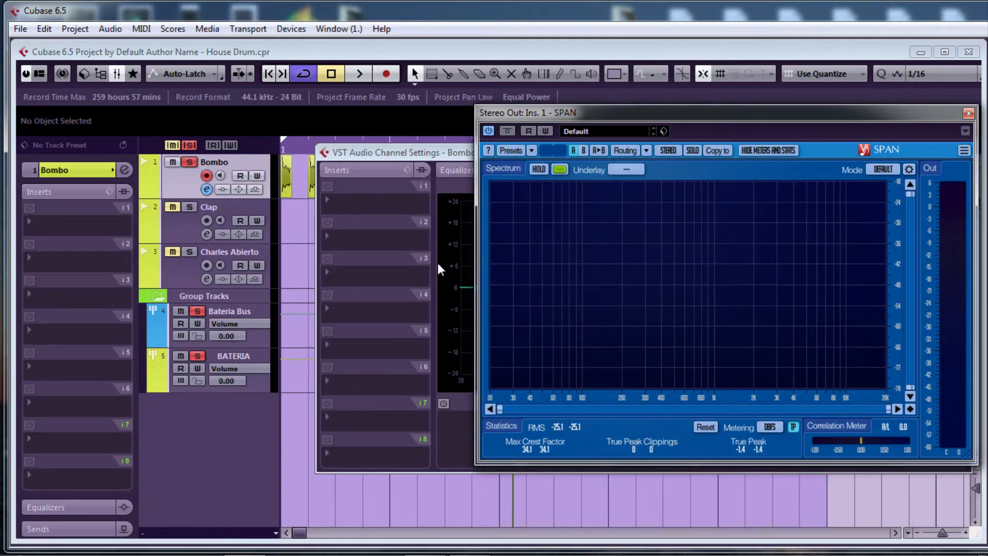
- Restart playback and place the Bombo channel's equalizer section beside the SPAN analyzer
key("space")
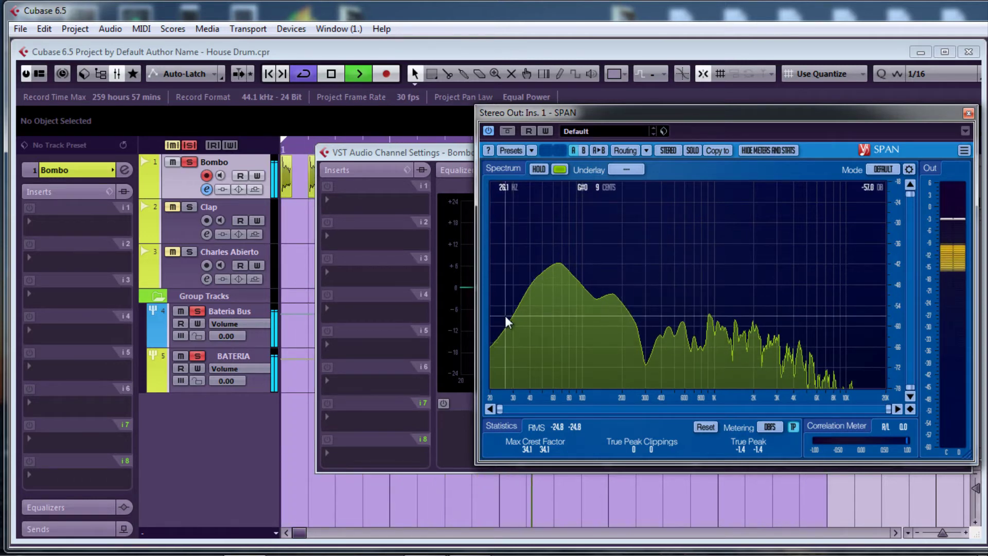
left_click_drag(439, 151, 179, 153)
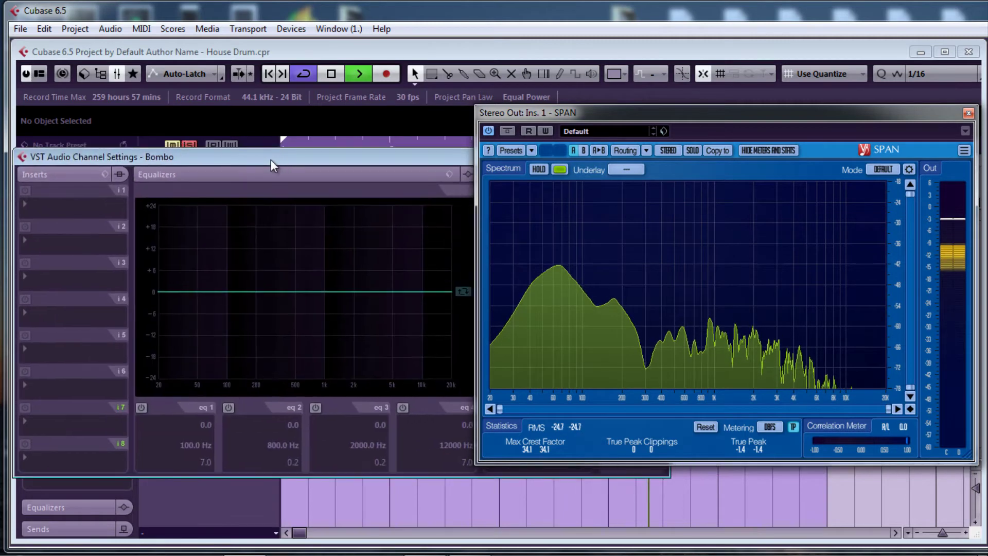
left_click_drag(271, 161, 162, 156)
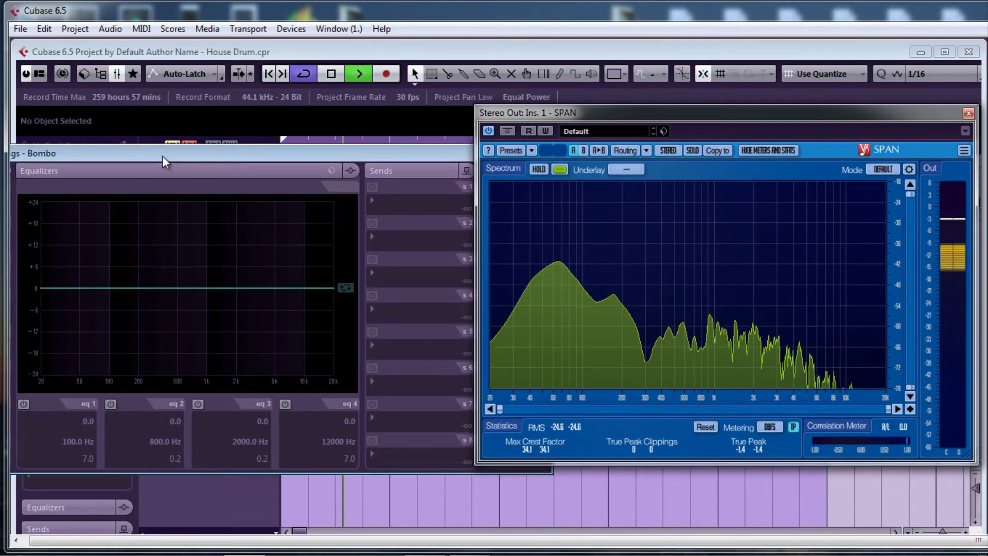
- Enable Bombo EQ band 1 as a High Pass I filter at 68.2 Hz and compare the sound with the equalizer bypassed
left_click(126, 299)
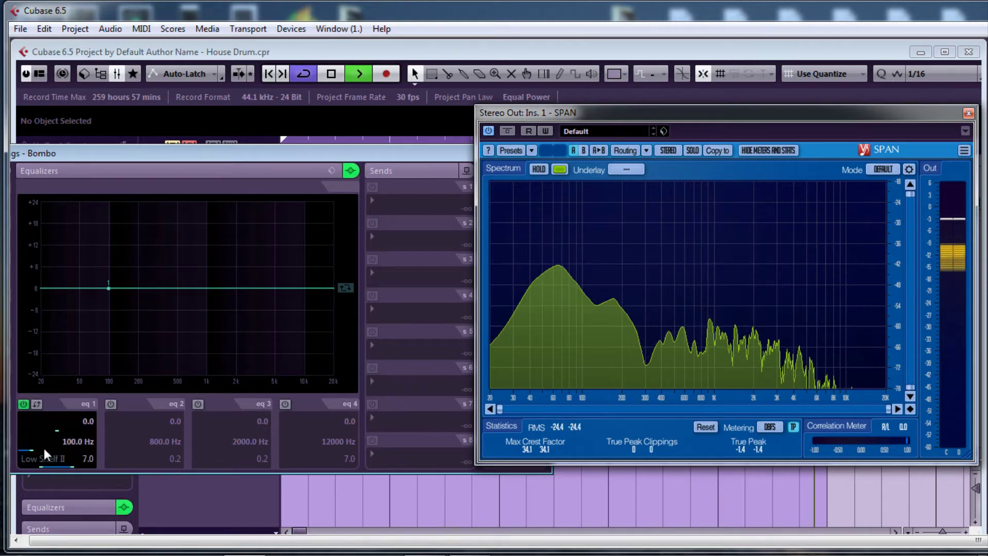
scroll(45, 458, "up", 2)
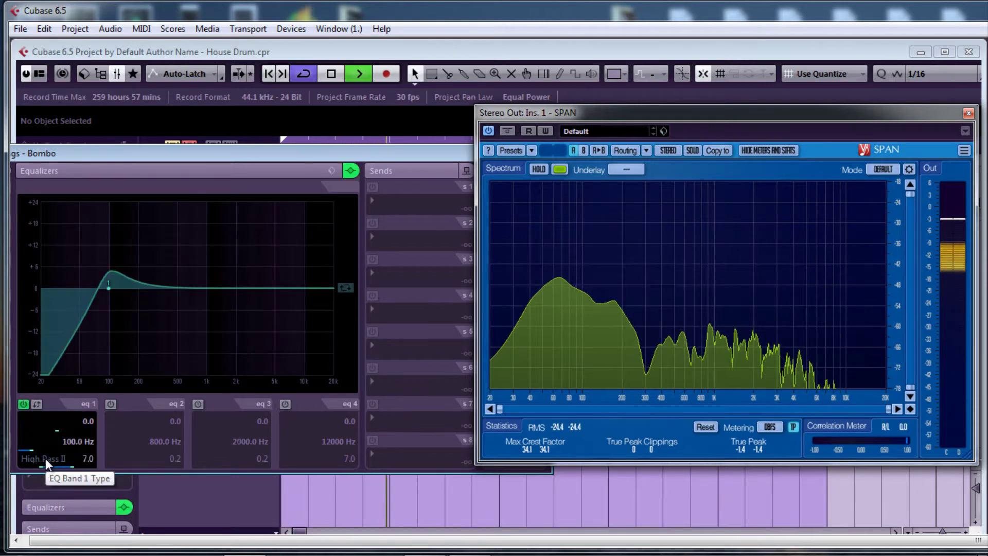
scroll(46, 458, "down", 1)
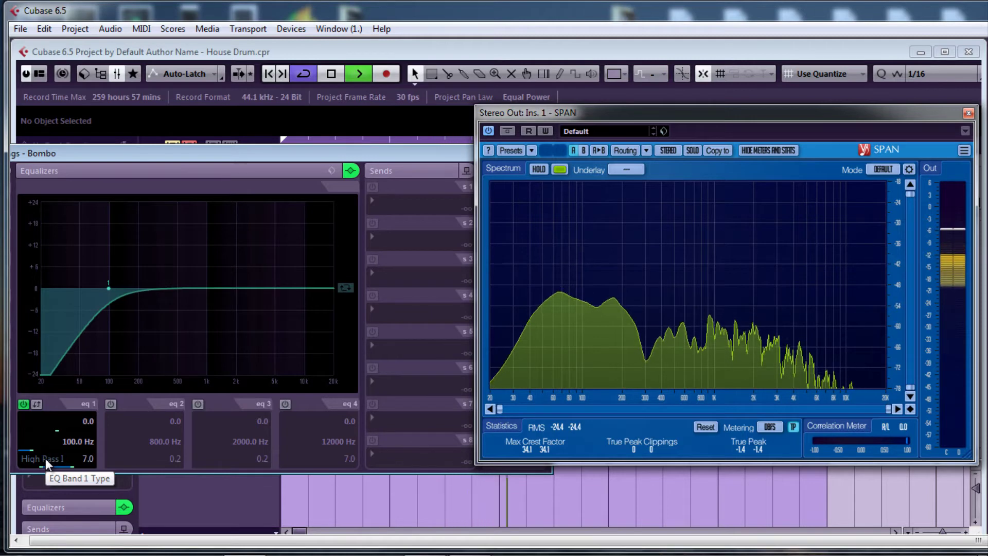
left_click_drag(296, 153, 344, 154)
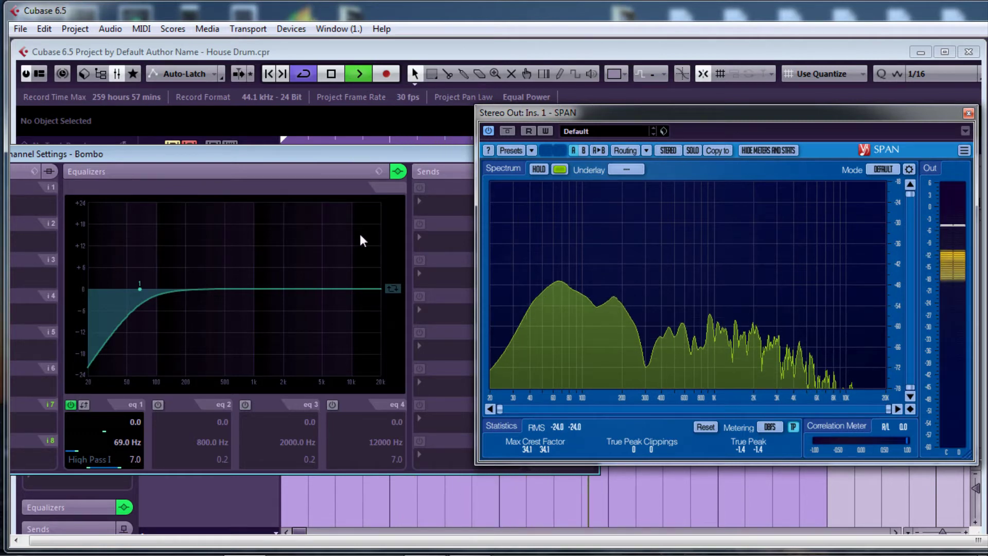
left_click(397, 173)
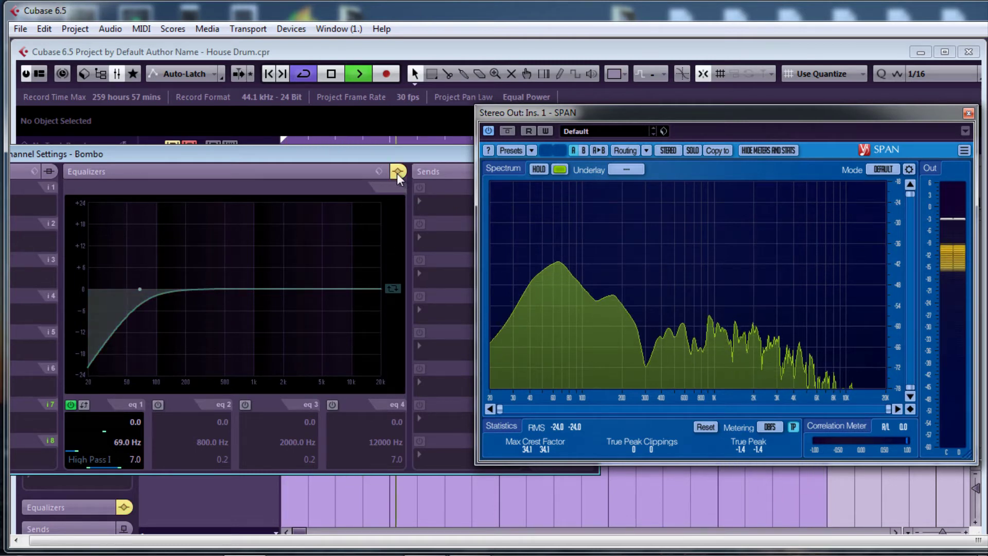
left_click(397, 173)
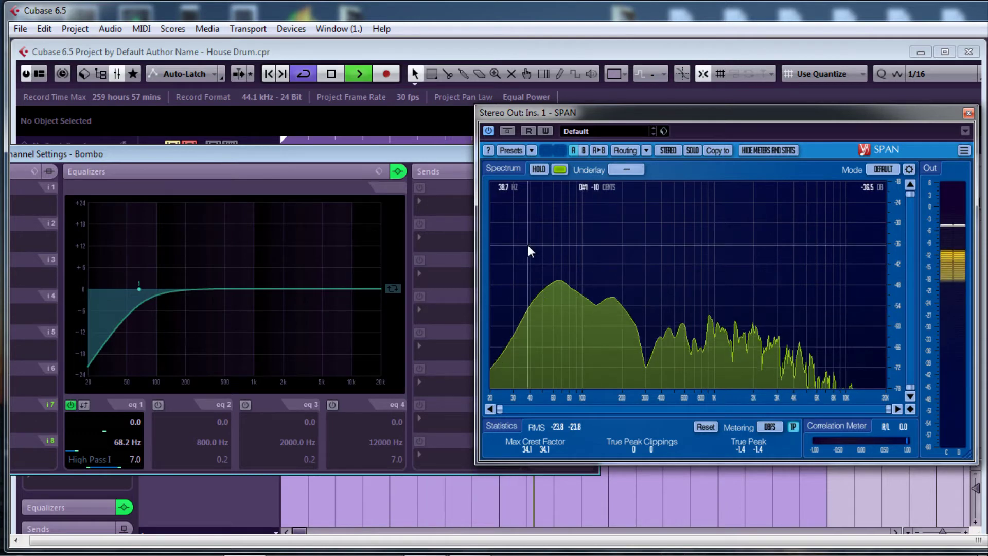
- Enable Bombo EQ band 4 as a Low Pass II filter with a Q of 4.8
left_click(333, 404)
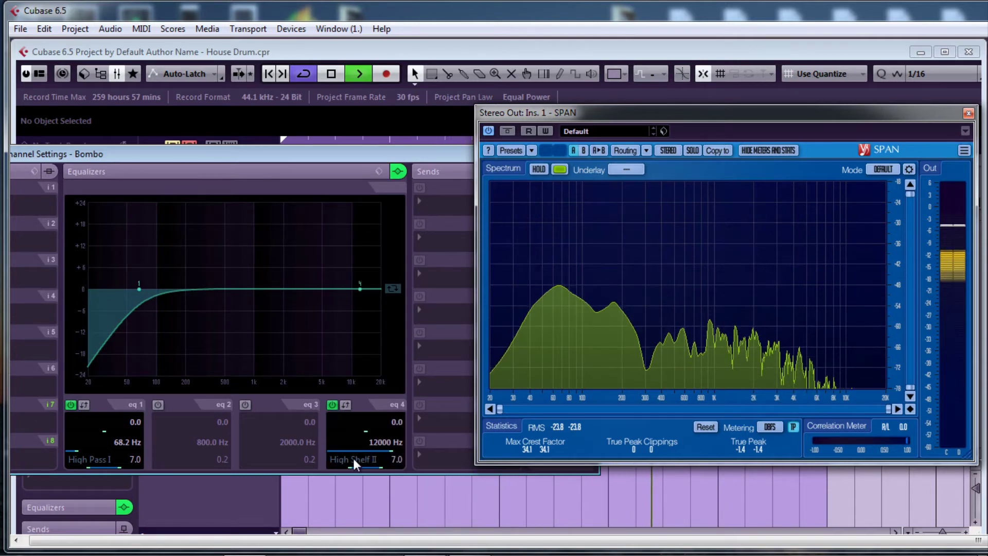
scroll(354, 458, "up", 1)
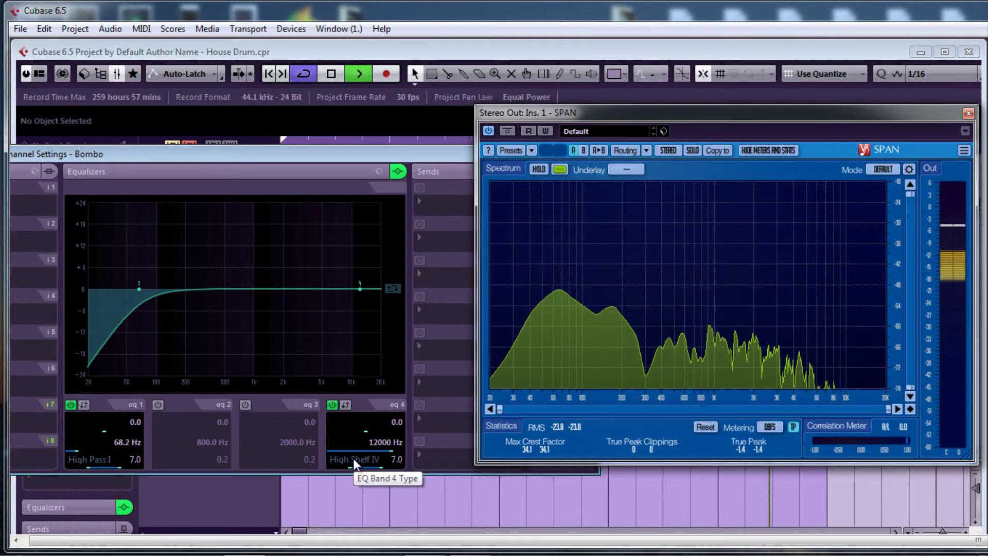
scroll(353, 458, "down", 3)
scroll(354, 458, "down", 3)
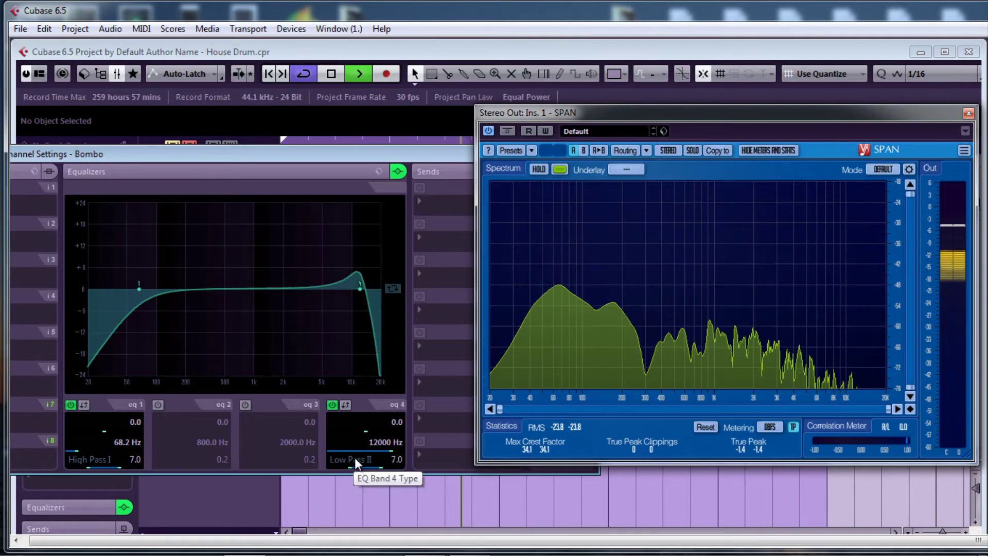
scroll(354, 458, "down", 3)
scroll(354, 458, "down", 1)
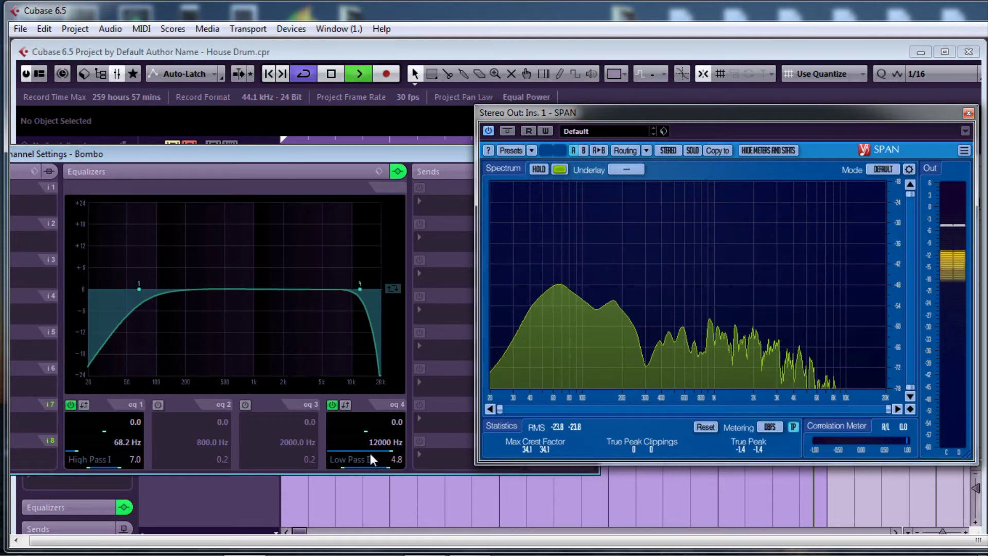
- Sweep the band 4 low-pass cutoff against the analyzer's spectrum and set it to 10834 Hz
scroll(369, 453, "down", 2)
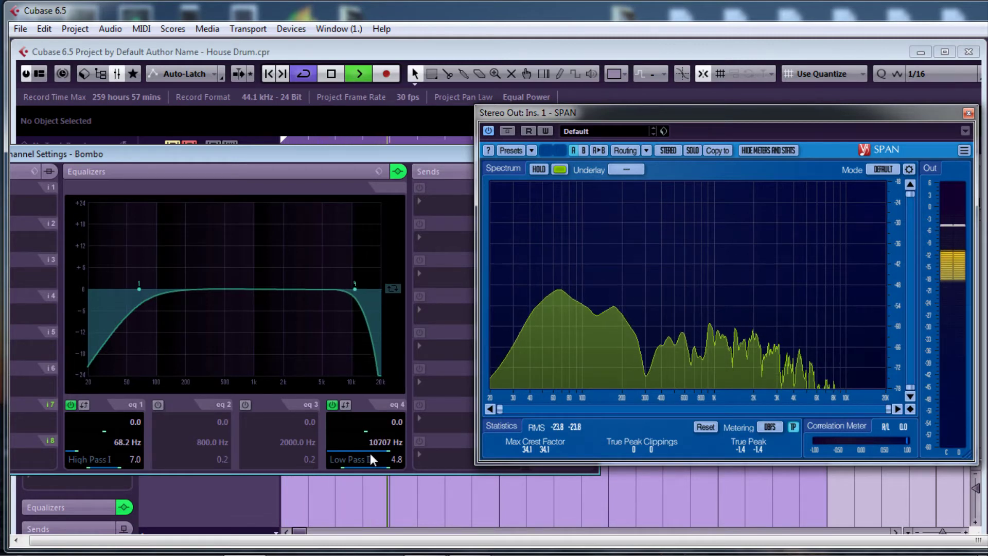
scroll(370, 453, "up", 1)
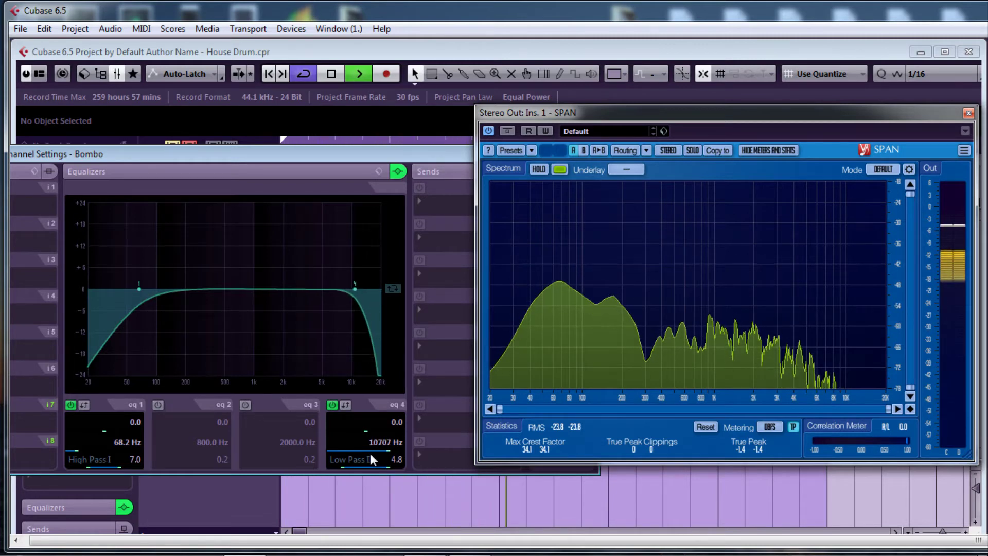
scroll(370, 453, "down", 5)
scroll(369, 453, "down", 15)
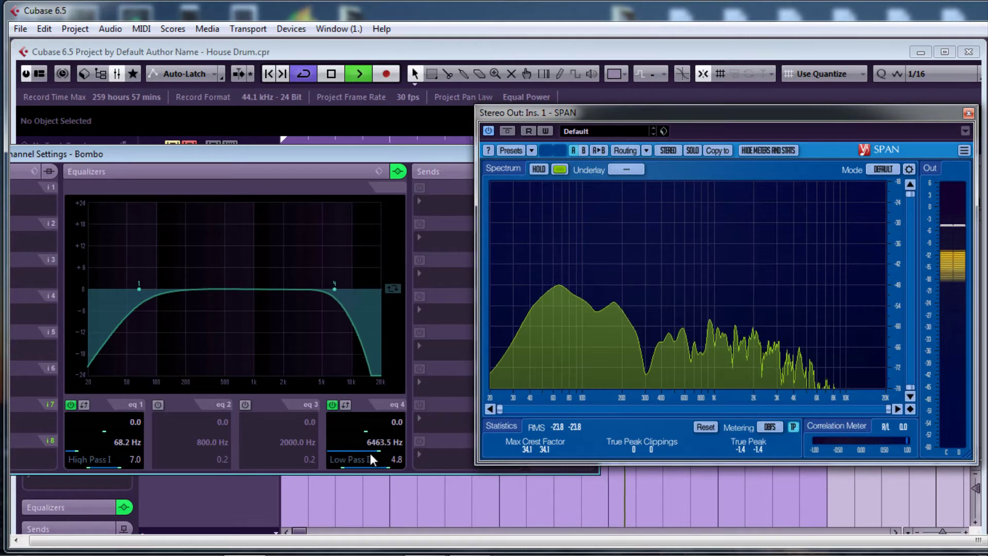
scroll(371, 456, "down", 9)
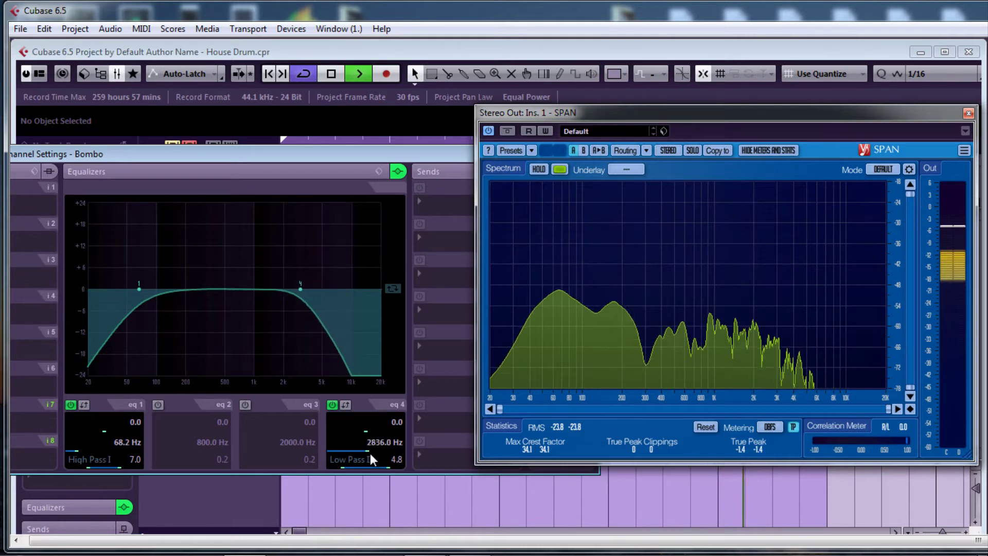
scroll(370, 456, "up", 4)
scroll(370, 457, "up", 11)
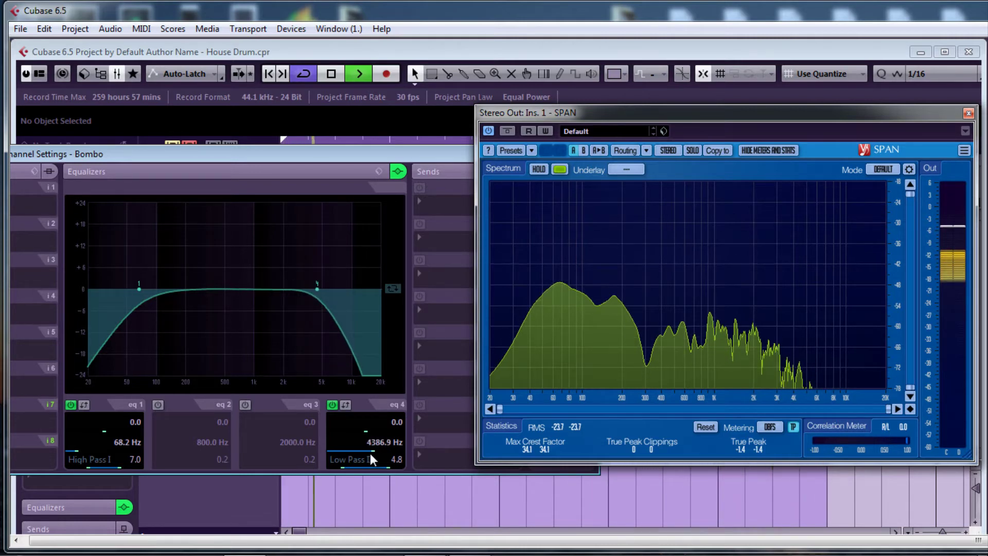
scroll(371, 454, "up", 2)
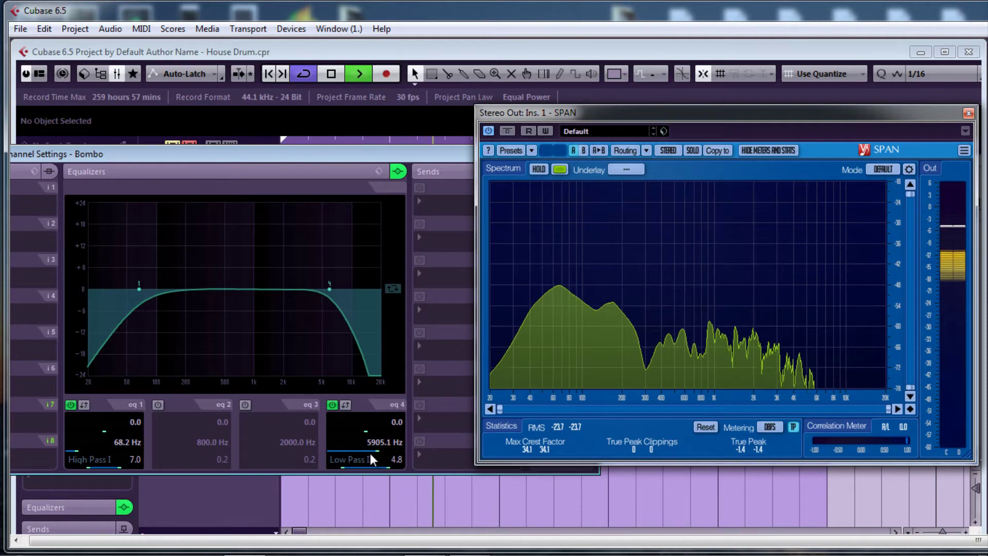
scroll(371, 455, "up", 2)
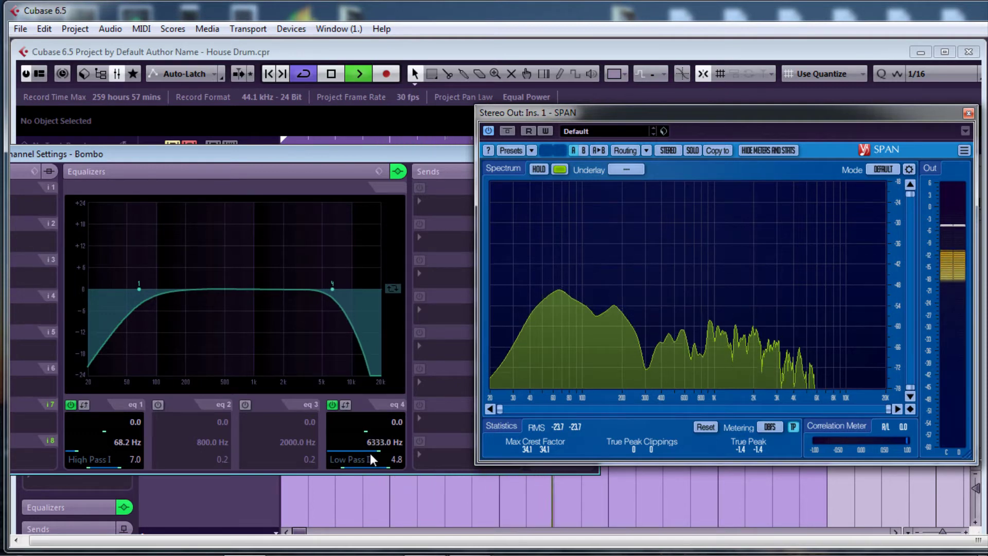
scroll(370, 458, "up", 1)
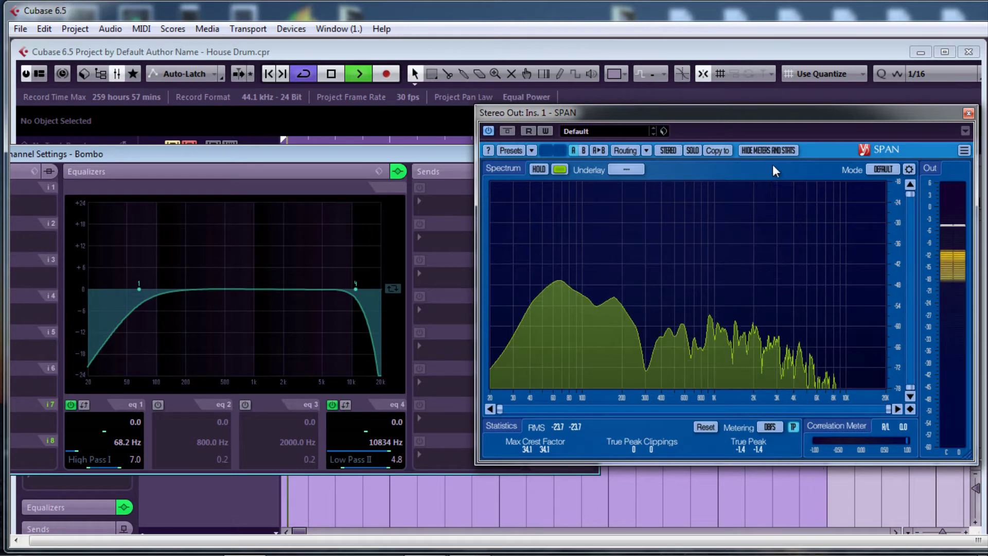
- Compare the Bombo sound with the whole equalizer bypassed and active, and stop playback
left_click(400, 173)
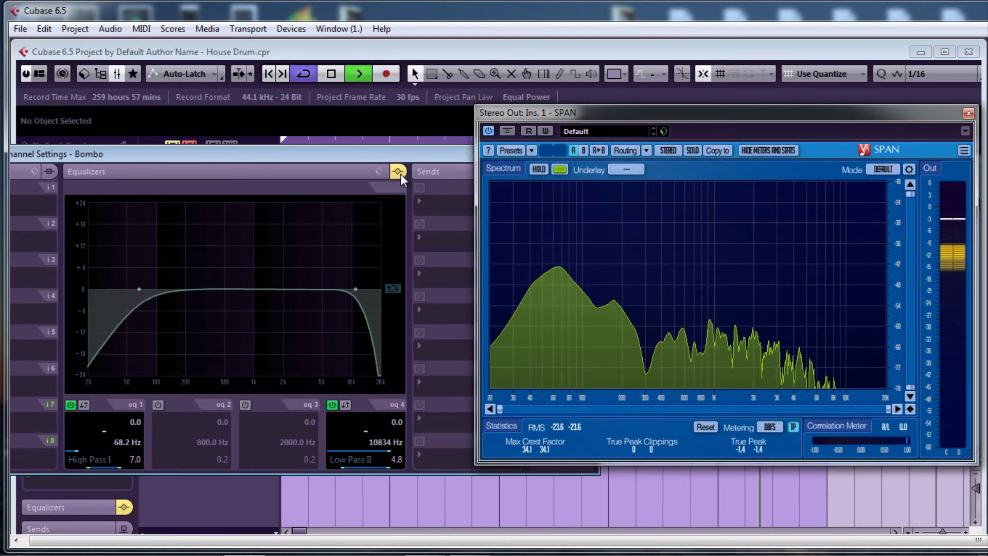
left_click(399, 173)
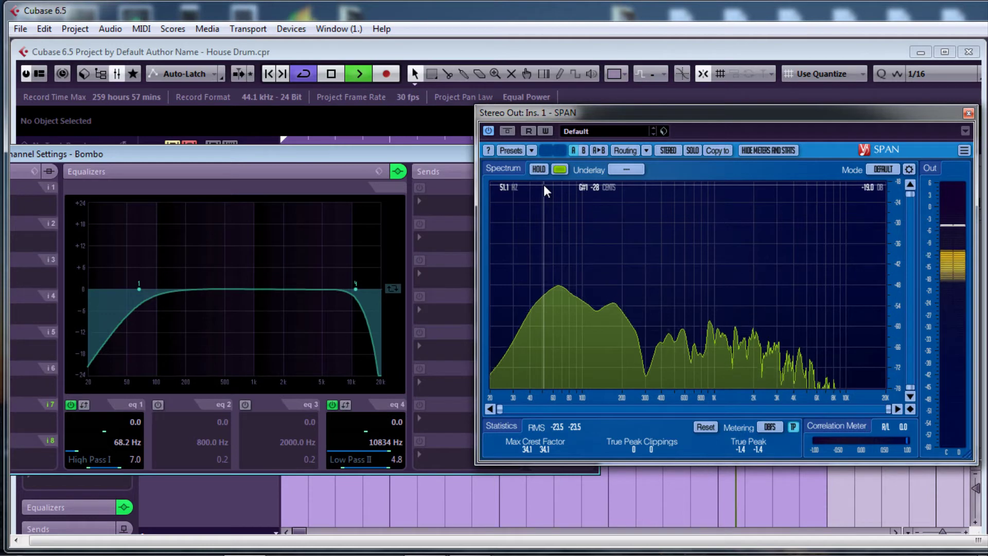
key("space")
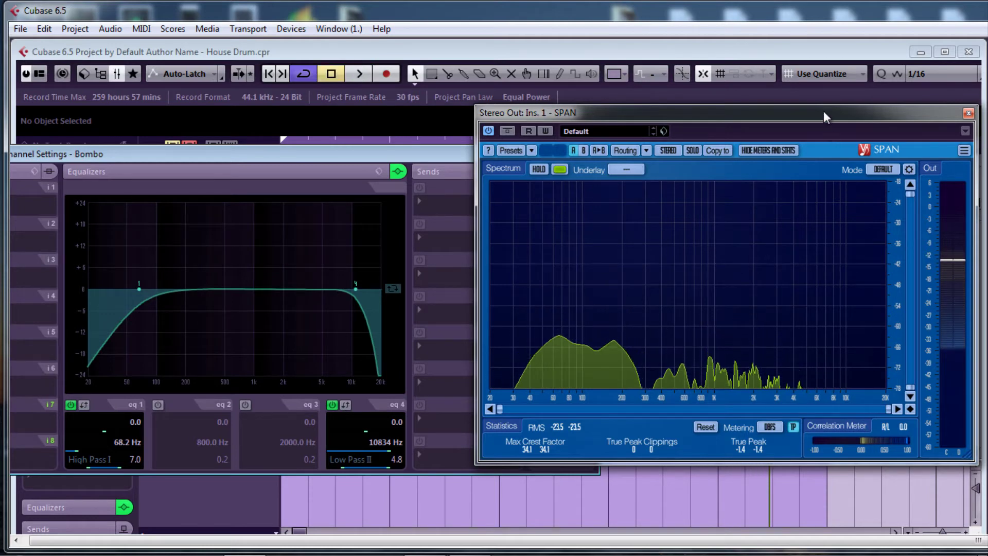
- Close the Bombo channel settings and load TDR Kotelnikov in the track's first insert slot, with its window moved off most of the SPAN analyzer
left_click_drag(459, 150, 250, 181)
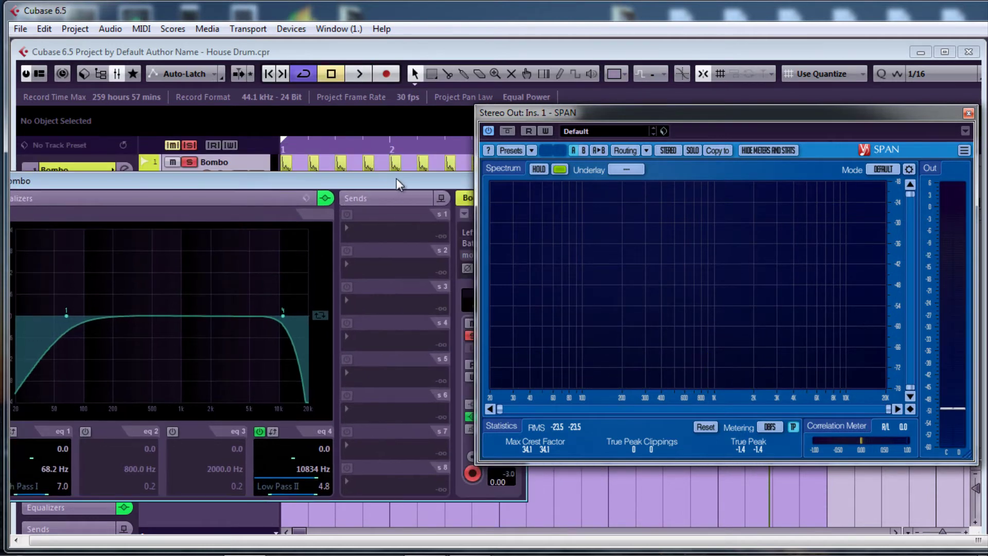
left_click(378, 185)
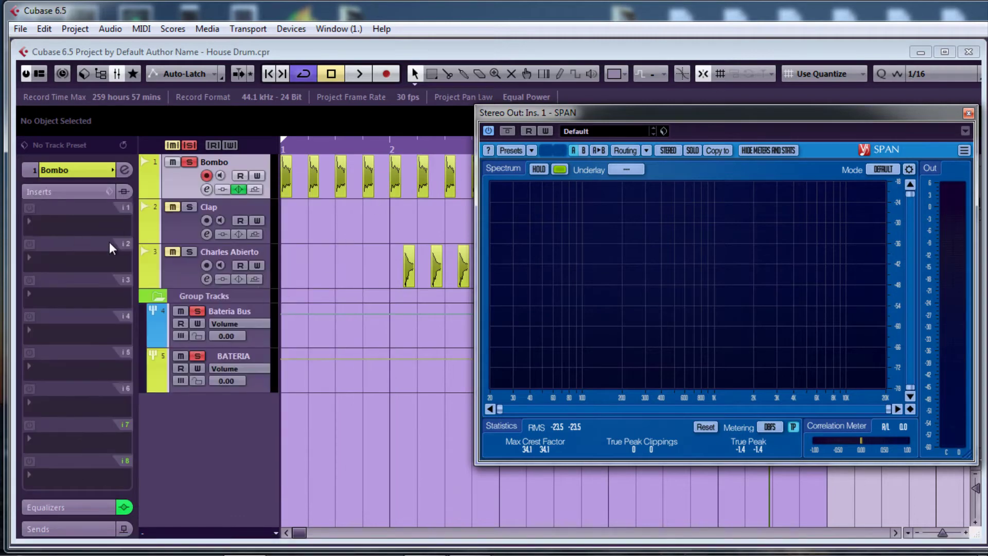
left_click(32, 223)
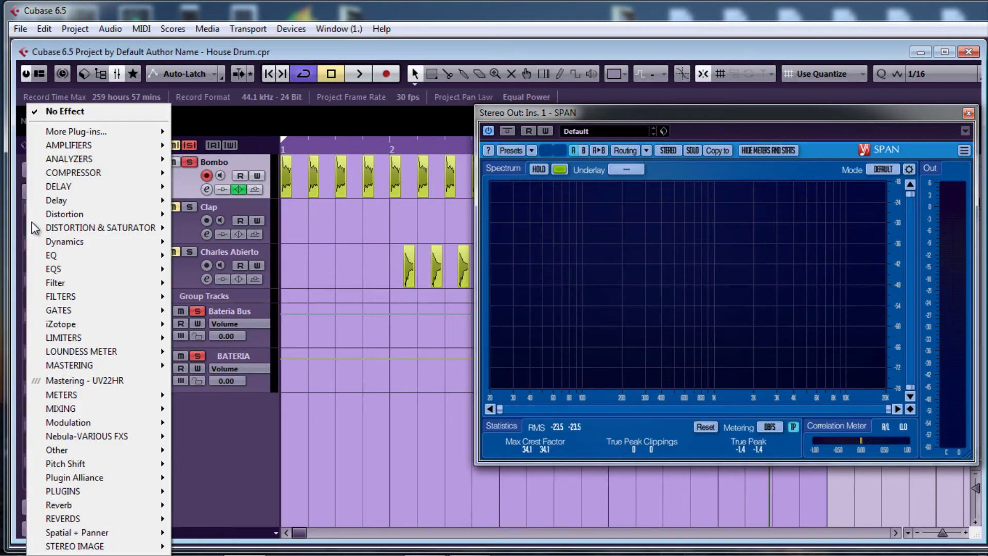
mouse_move(85, 175)
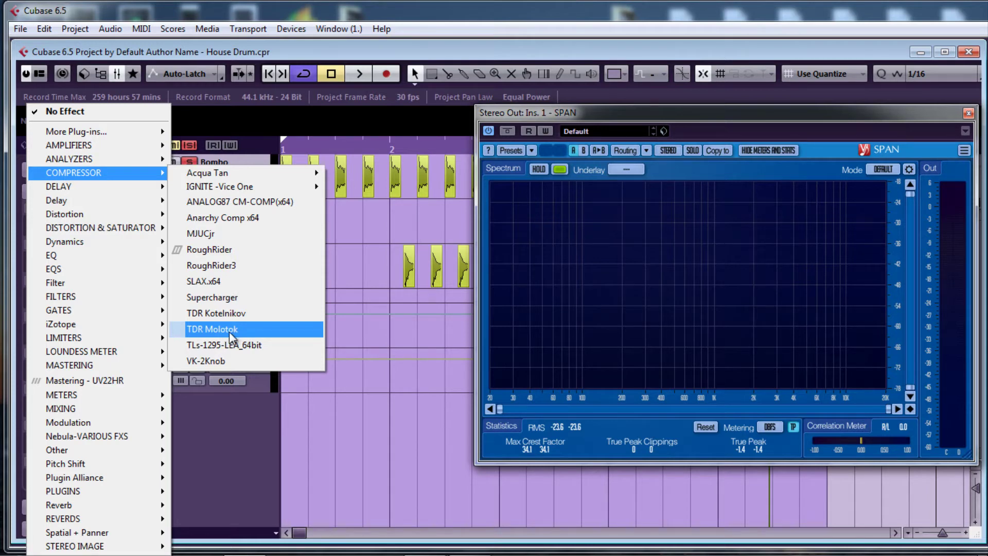
left_click(231, 312)
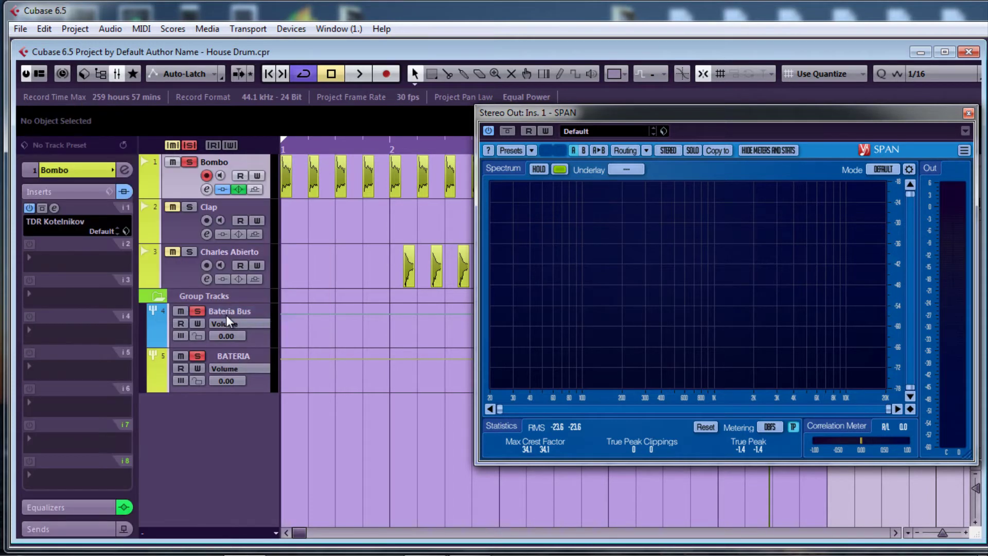
left_click(55, 208)
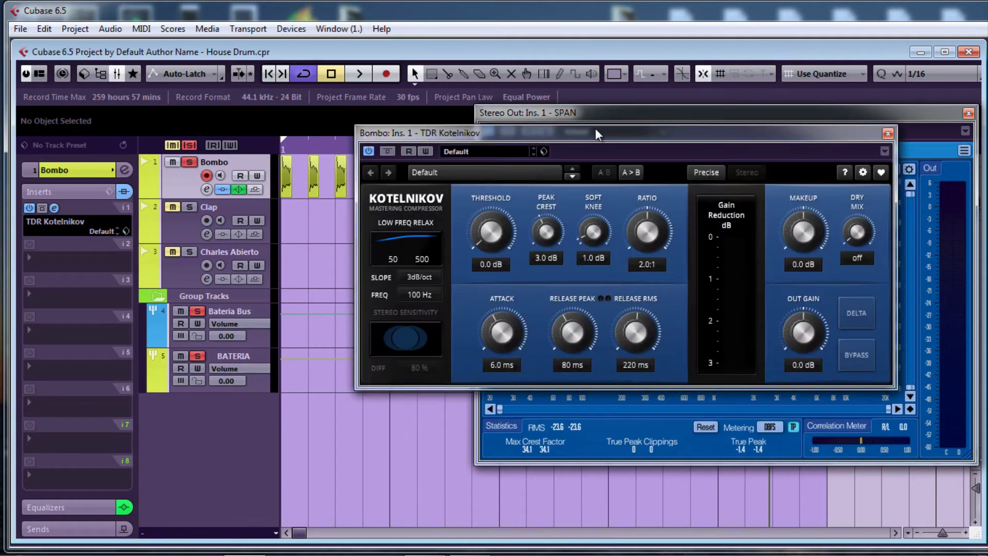
left_click_drag(595, 134, 362, 137)
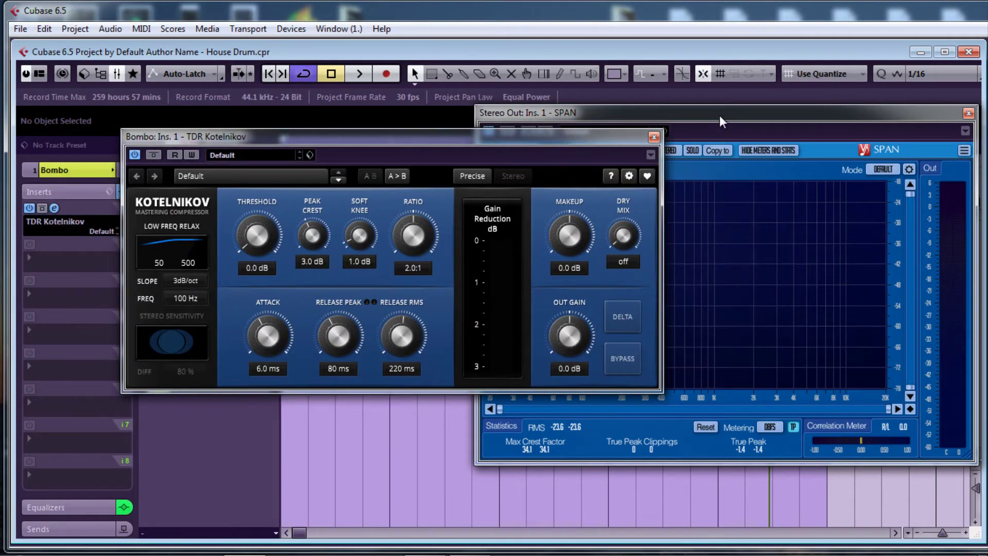
- Move the SPAN and TDR Kotelnikov windows so the compressor no longer hides the track list, and start playback
left_click_drag(720, 115, 723, 52)
left_click_drag(464, 137, 545, 228)
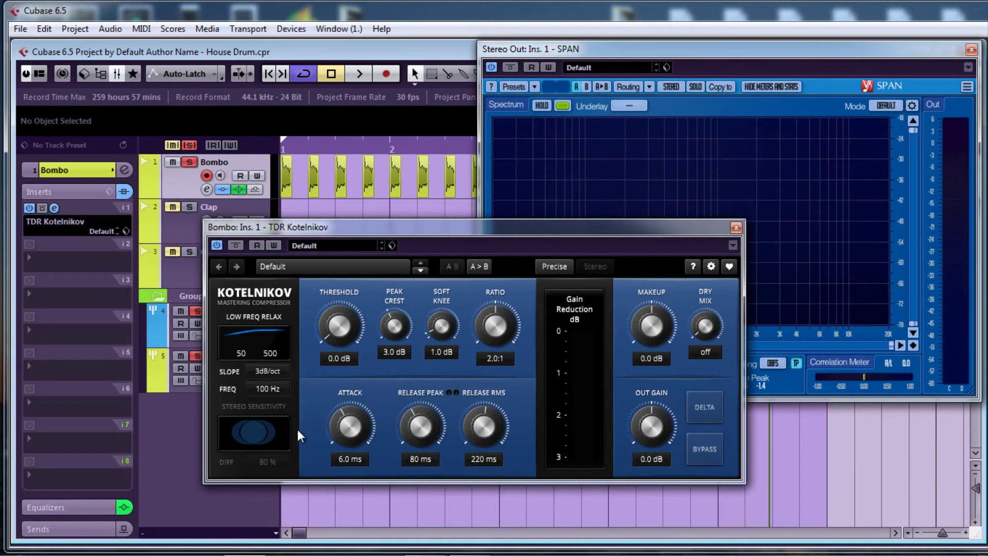
left_click_drag(585, 230, 690, 225)
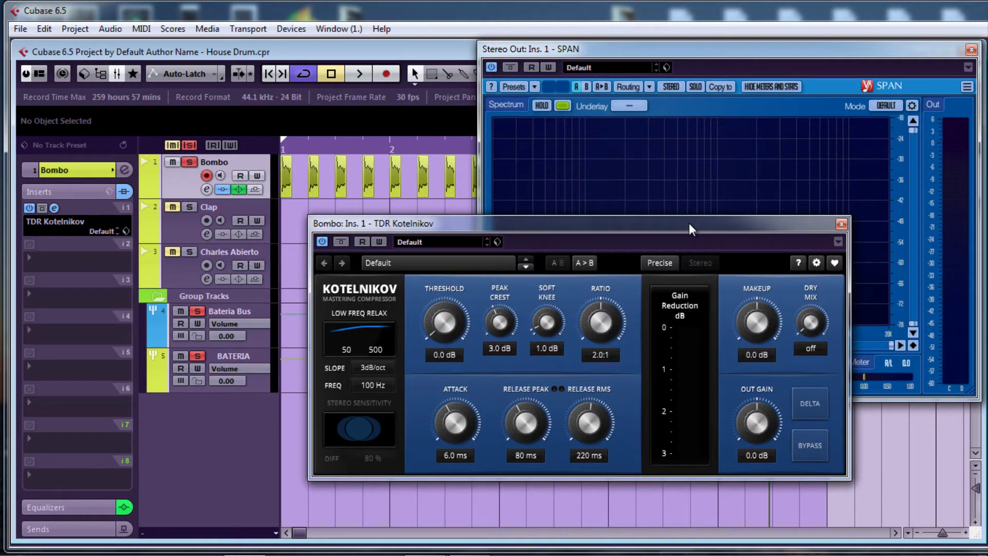
key("space")
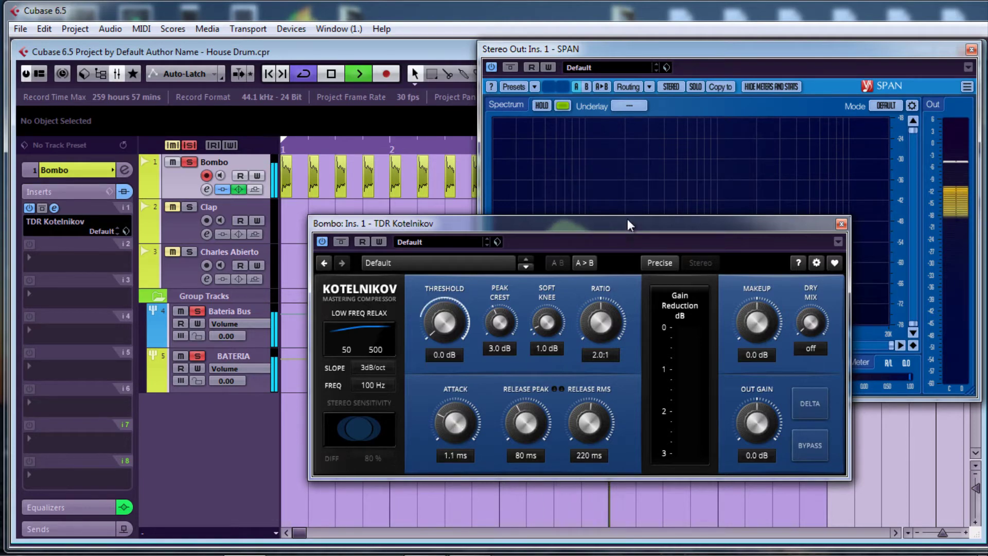
- Arrange the SPAN and TDR Kotelnikov windows so the spectrum and compressor controls are both visible, and hide SPAN's meters and statistics
left_click_drag(628, 218, 559, 252)
left_click_drag(665, 47, 592, 1)
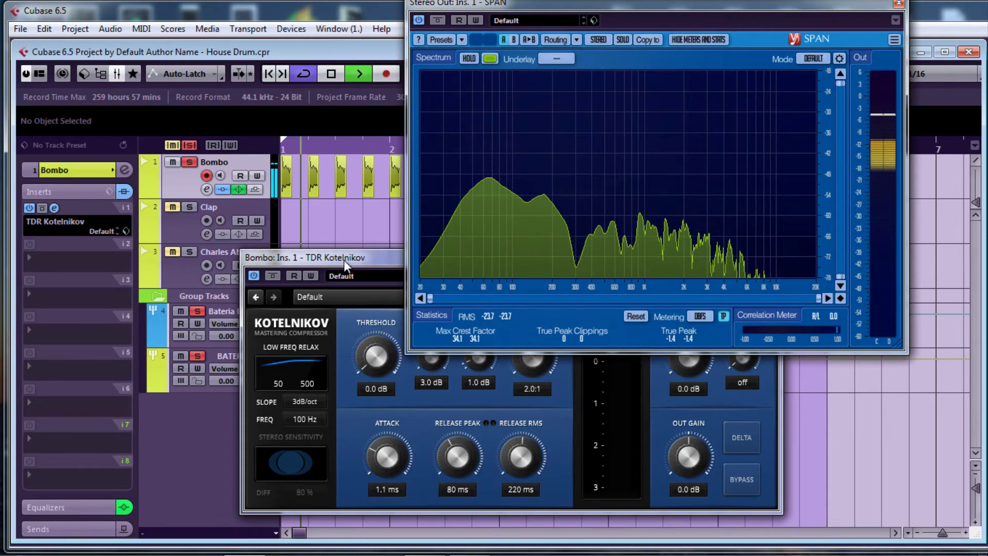
left_click_drag(344, 261, 280, 290)
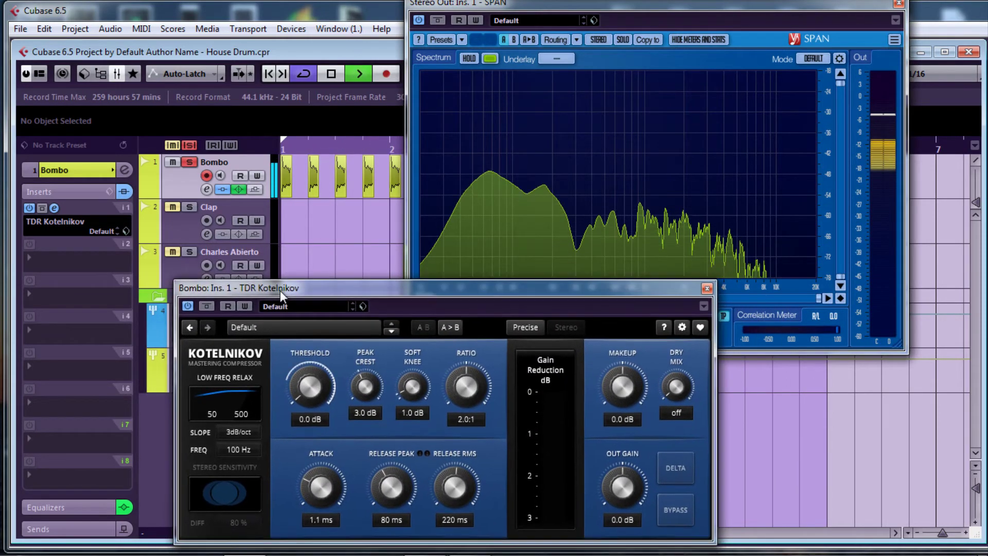
left_click_drag(634, 2, 657, 1)
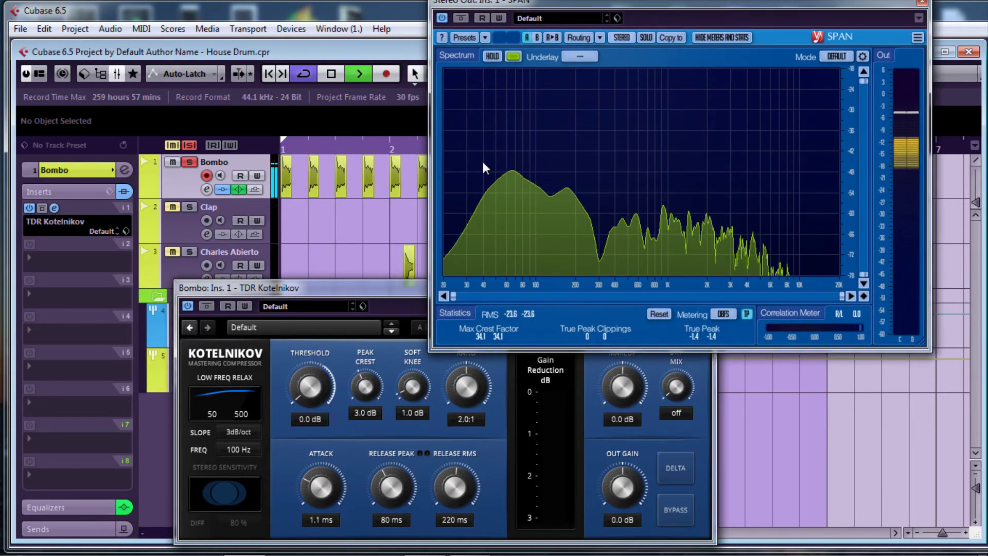
left_click_drag(381, 294, 355, 272)
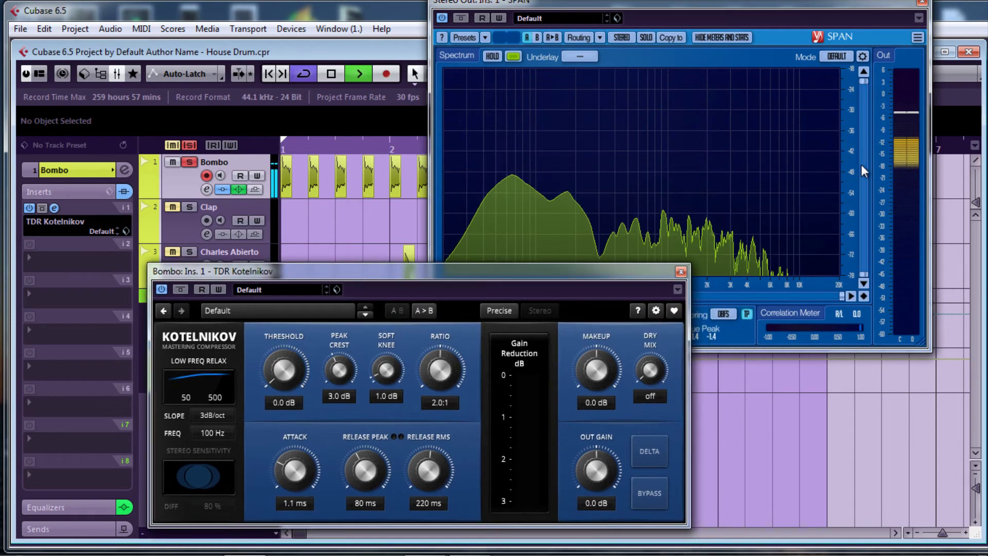
left_click(731, 36)
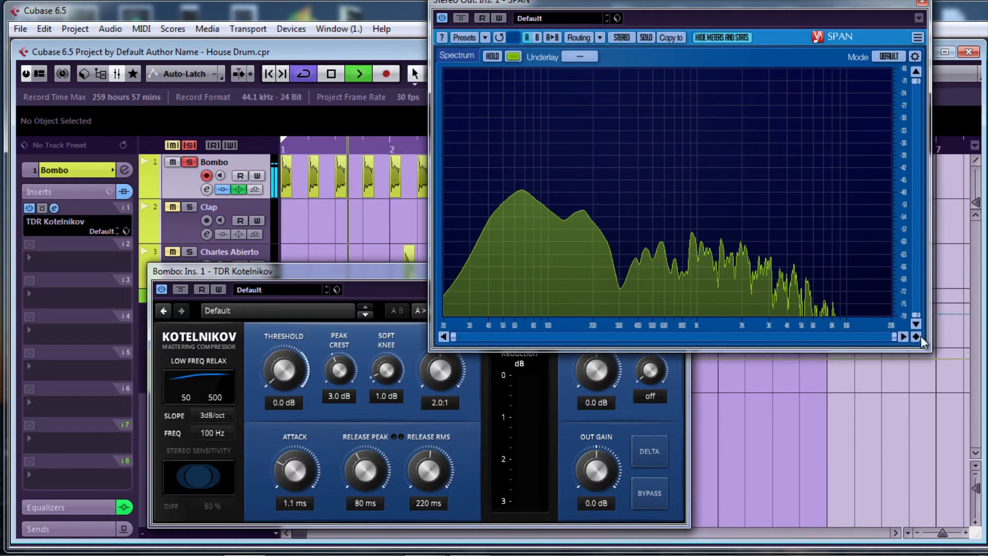
left_click_drag(409, 281, 369, 300)
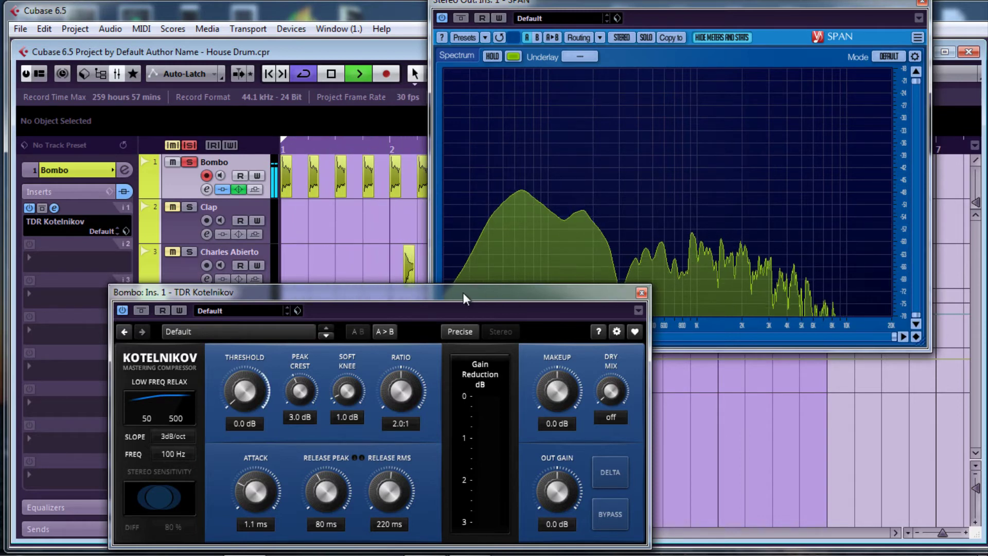
left_click_drag(464, 292, 466, 283)
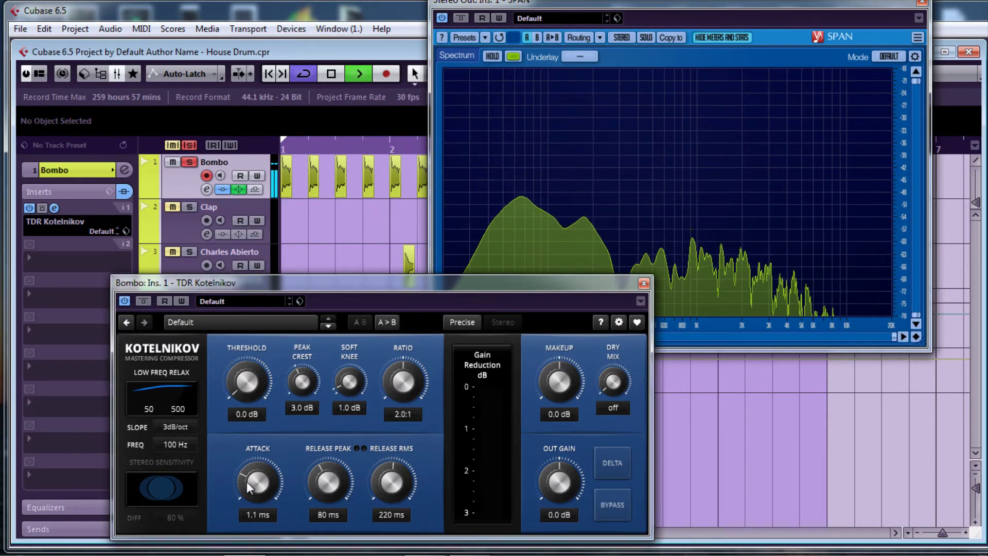
- Set Kotelnikov's attack to 1.0 ms, ratio to 2.1:1, soft knee to 0.6 dB and peak release to 76 ms
scroll(248, 486, "down", 1)
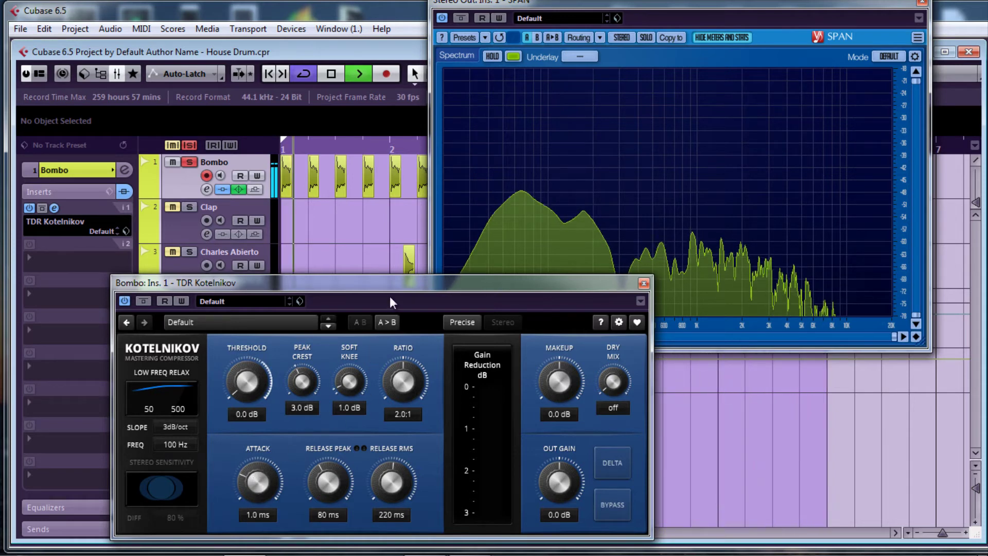
left_click_drag(397, 283, 401, 269)
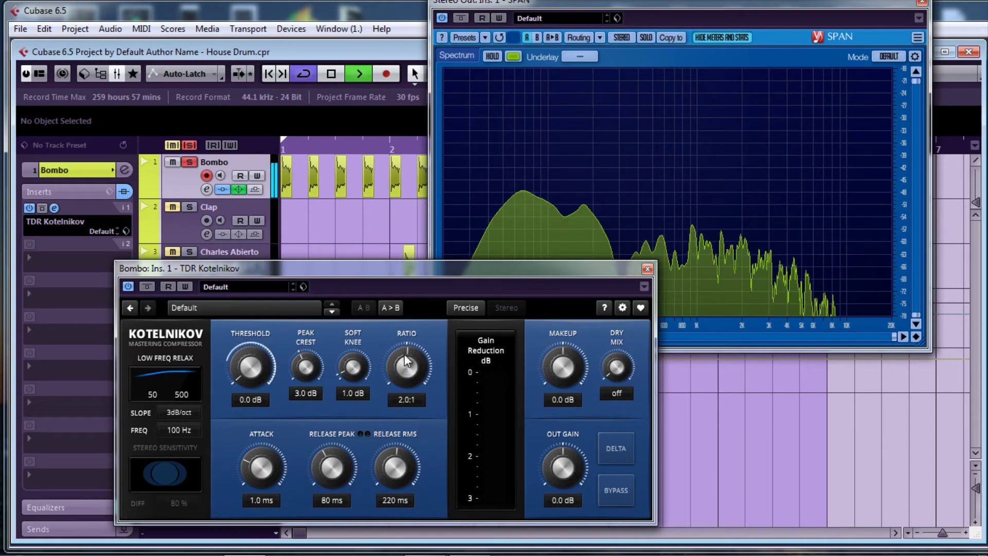
left_click_drag(406, 360, 406, 334)
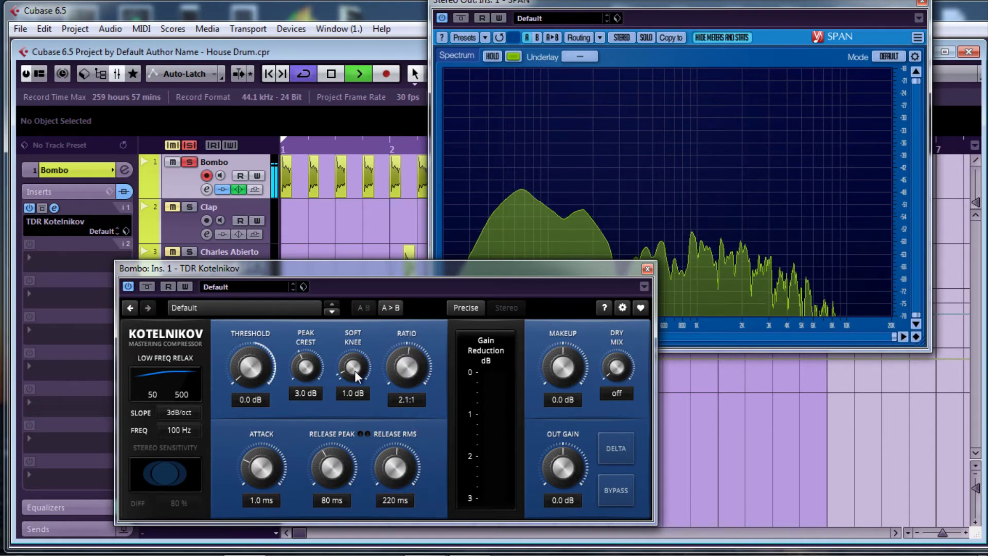
left_click_drag(352, 376, 352, 401)
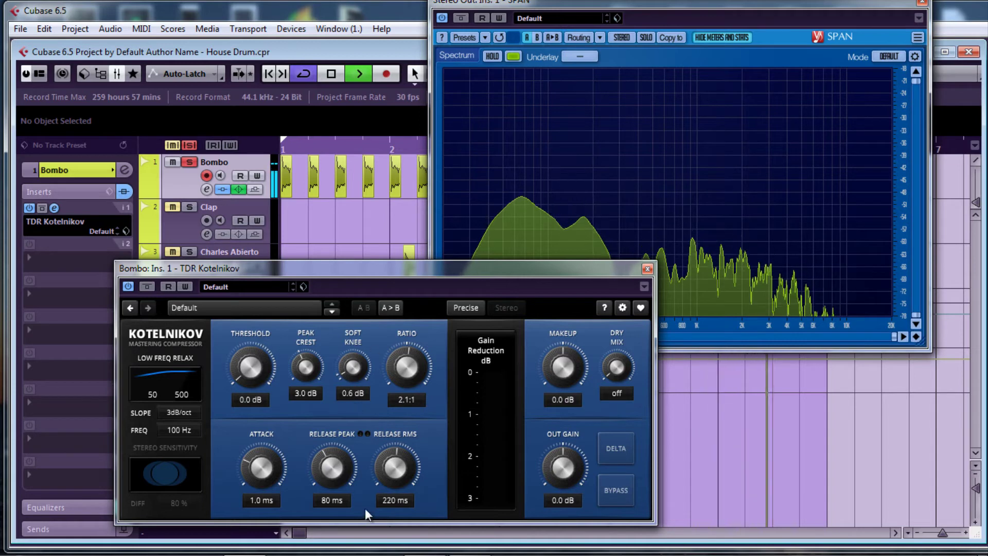
left_click_drag(326, 472, 326, 477)
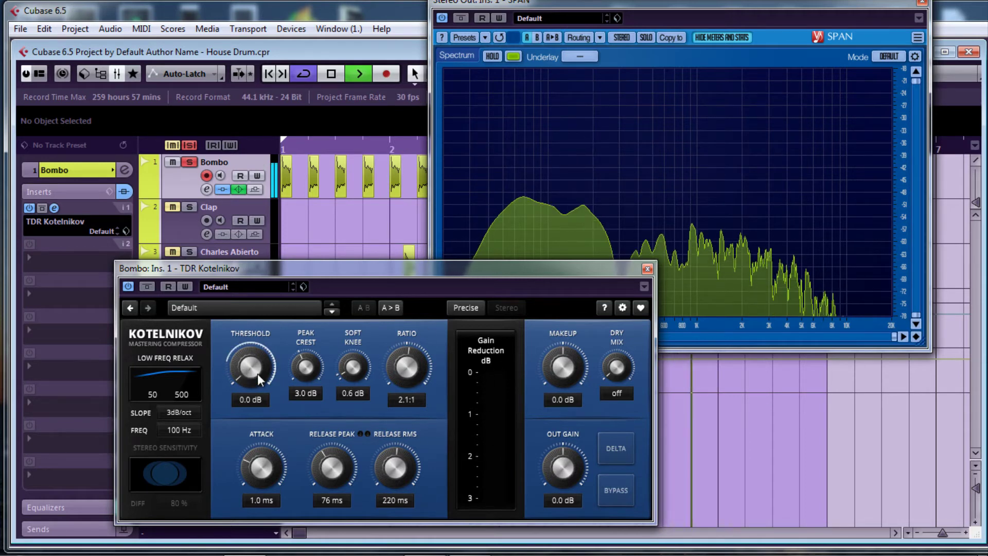
- Lower Kotelnikov's threshold to -17.0 dB, comparing the kick with the compressor bypassed and active along the way
scroll(252, 371, "down", 9)
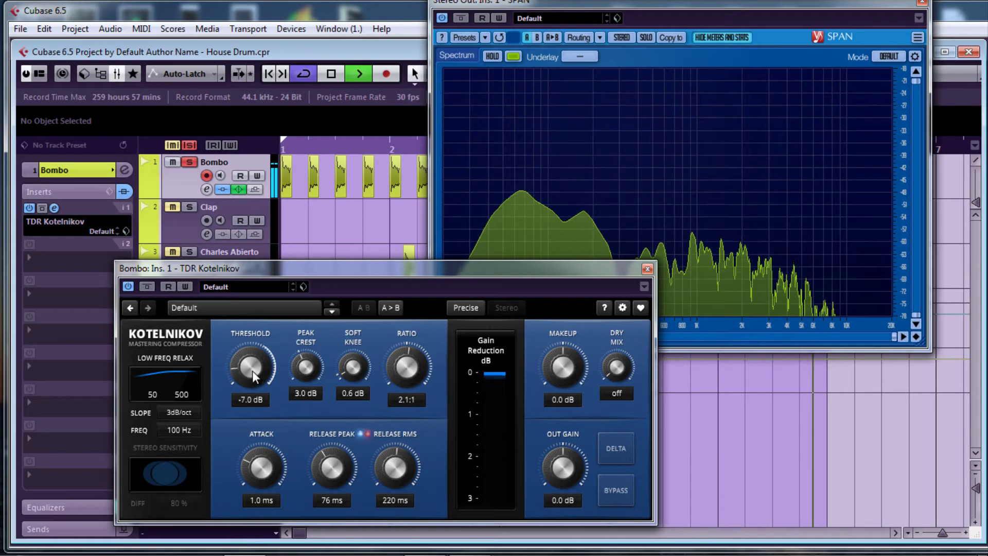
scroll(252, 370, "down", 1)
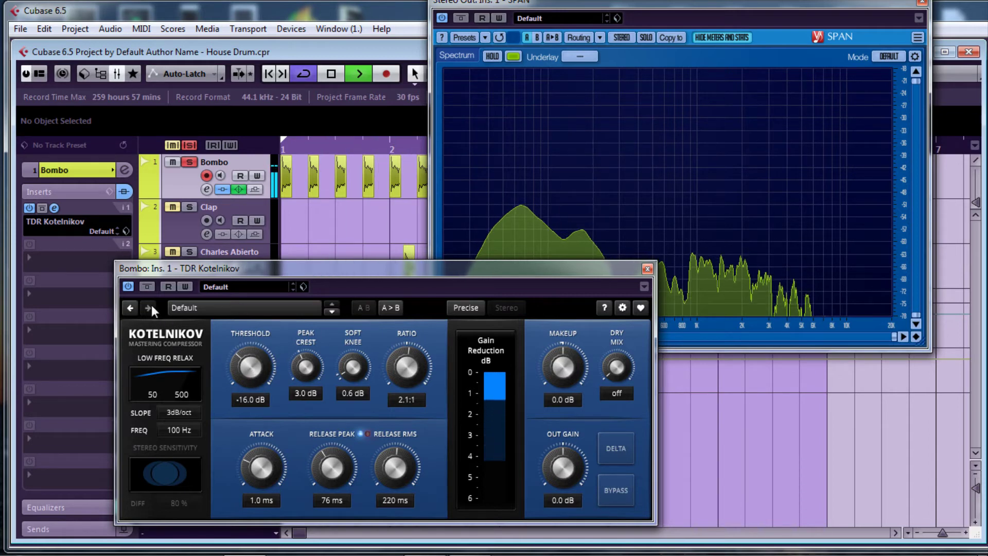
left_click(147, 288)
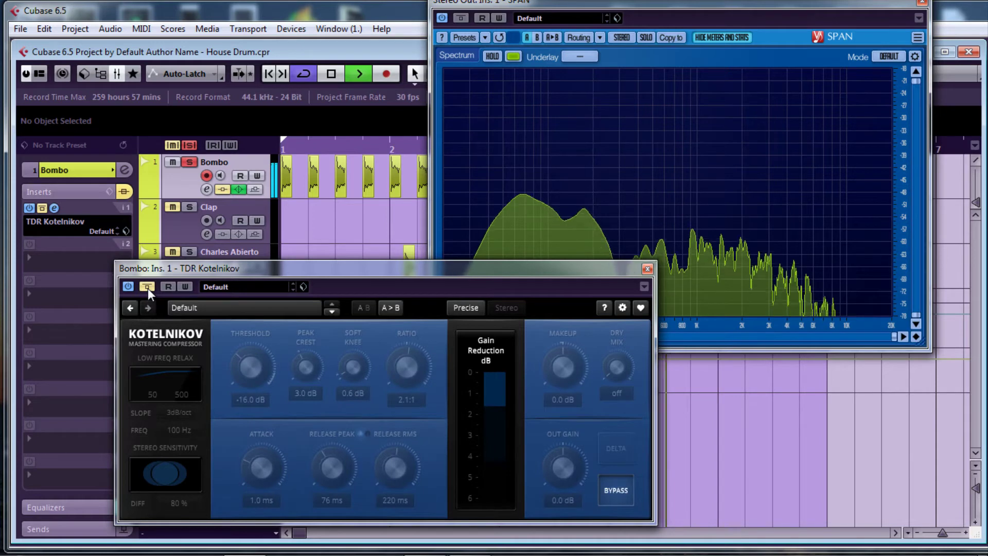
left_click(148, 288)
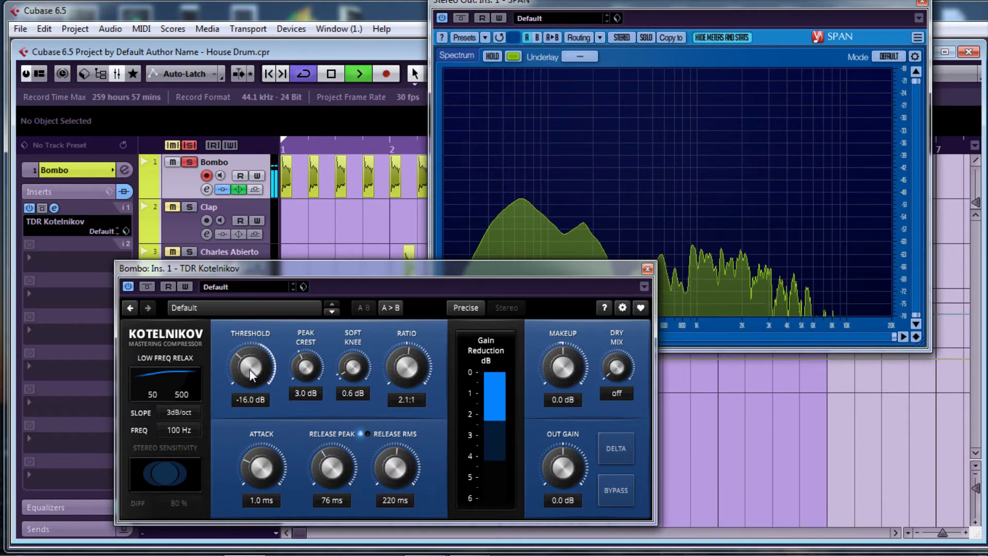
scroll(249, 369, "down", 1)
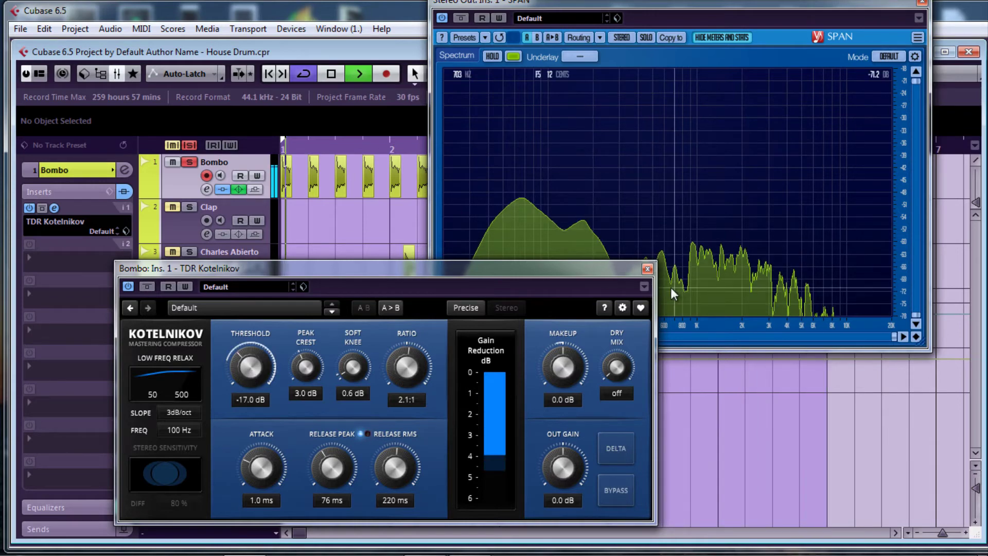
- Close the TDR Kotelnikov window and stop playback
left_click_drag(588, 268, 750, 201)
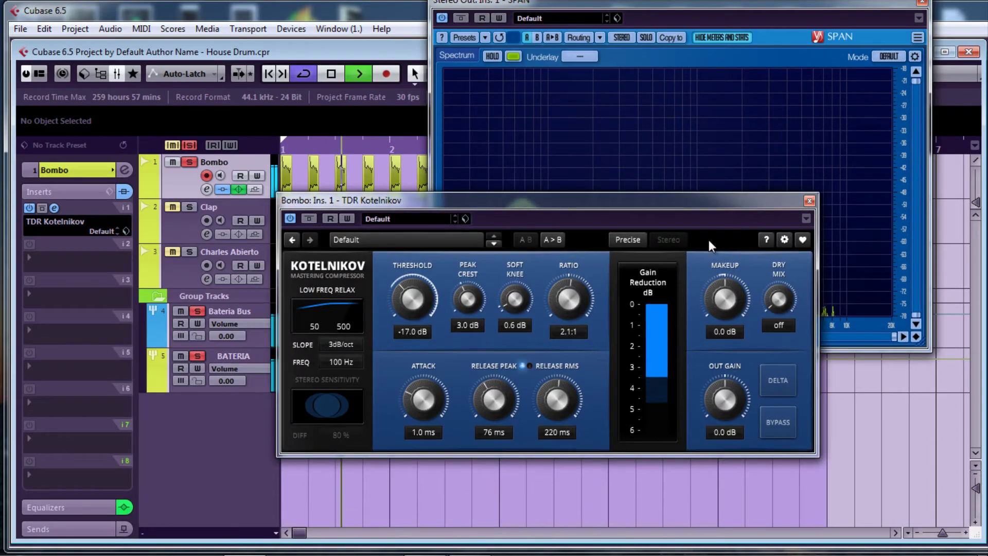
left_click(810, 201)
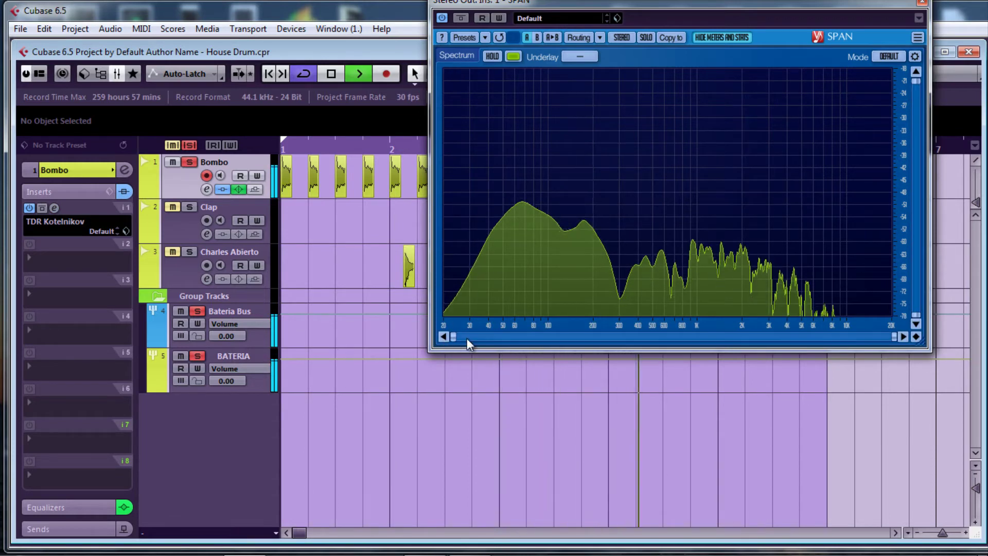
key("space")
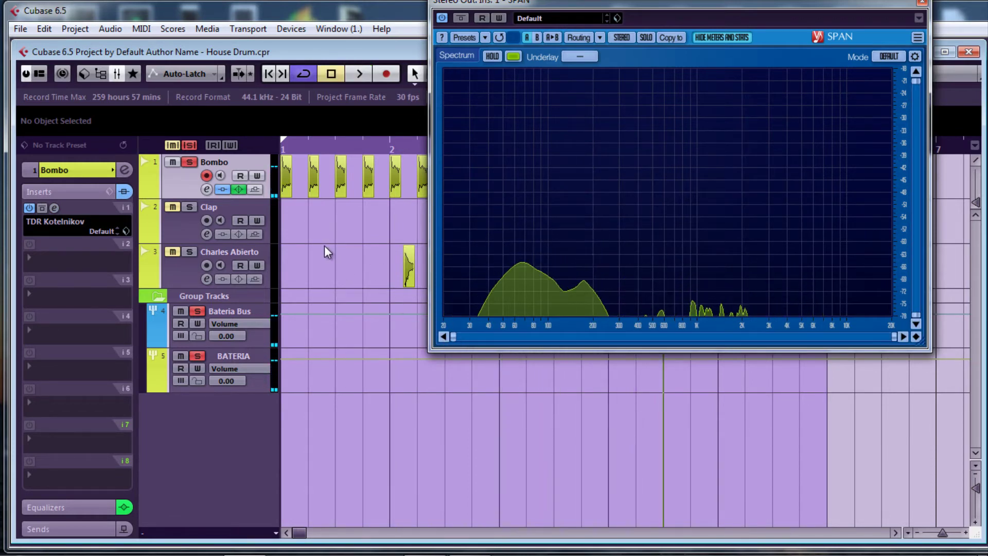
- Load the TDR Nova equalizer in the Bombo track's second insert slot
left_click(29, 262)
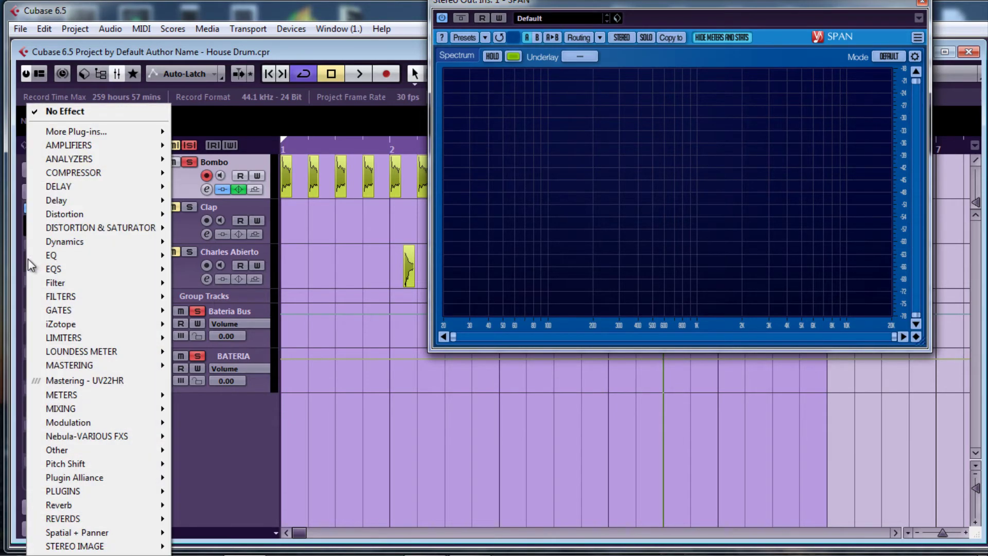
mouse_move(111, 249)
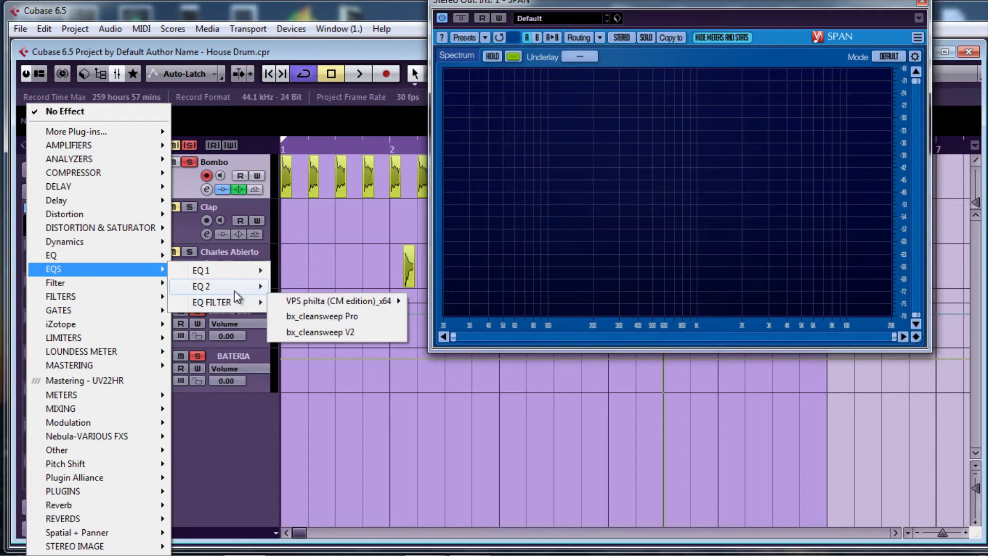
mouse_move(233, 289)
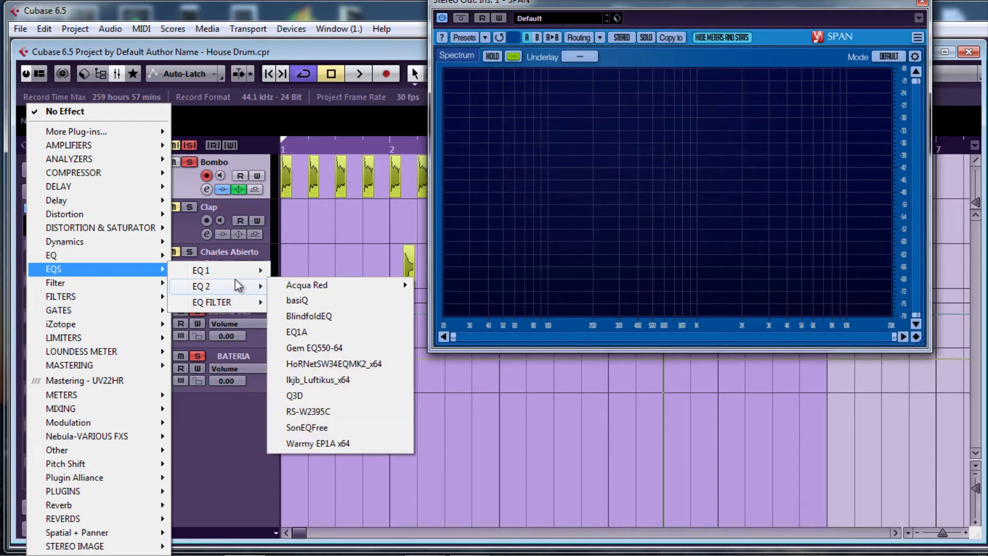
mouse_move(242, 272)
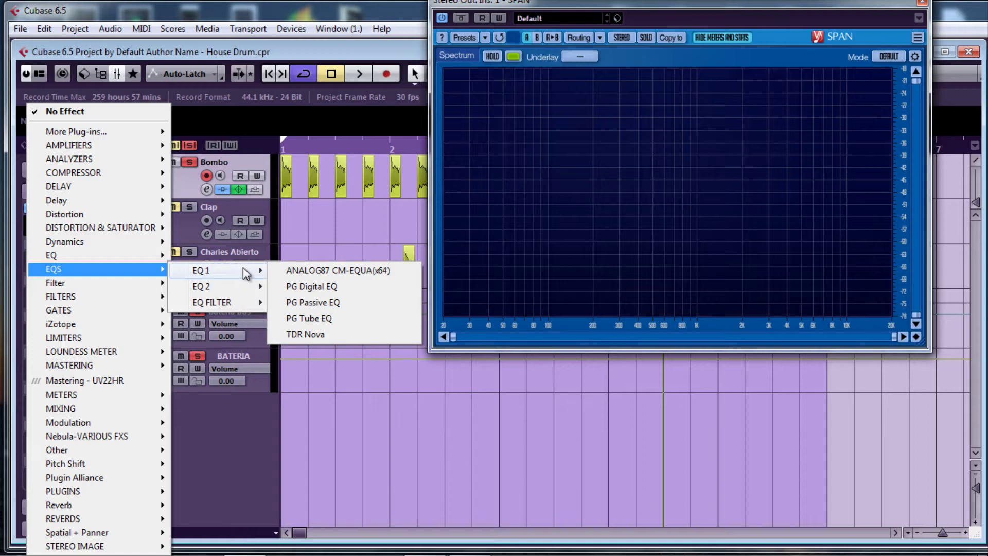
left_click(338, 335)
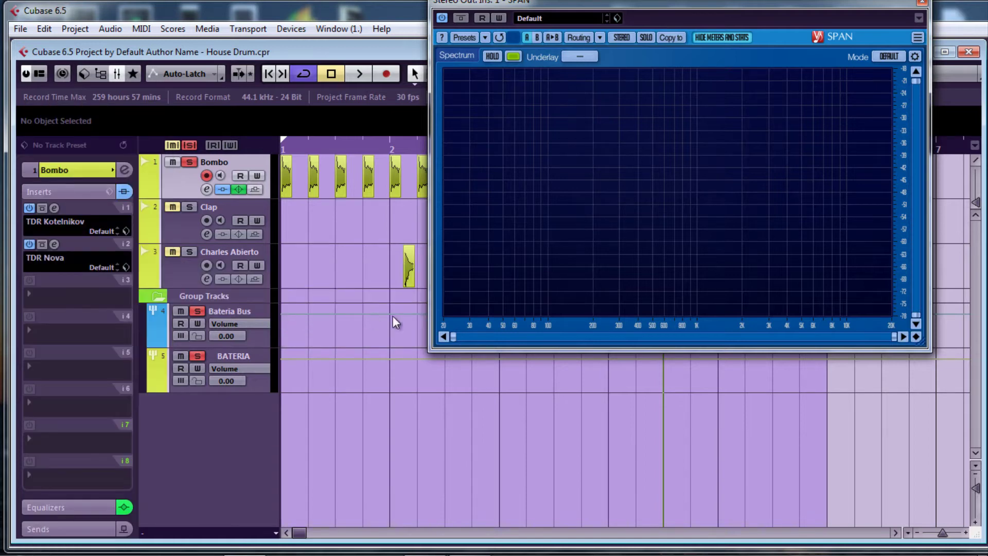
- Open the TDR Nova window clear of the inserts list, set its analyzer to the input signal and start playback
left_click(55, 245)
left_click_drag(696, 27, 578, 39)
left_click(832, 106)
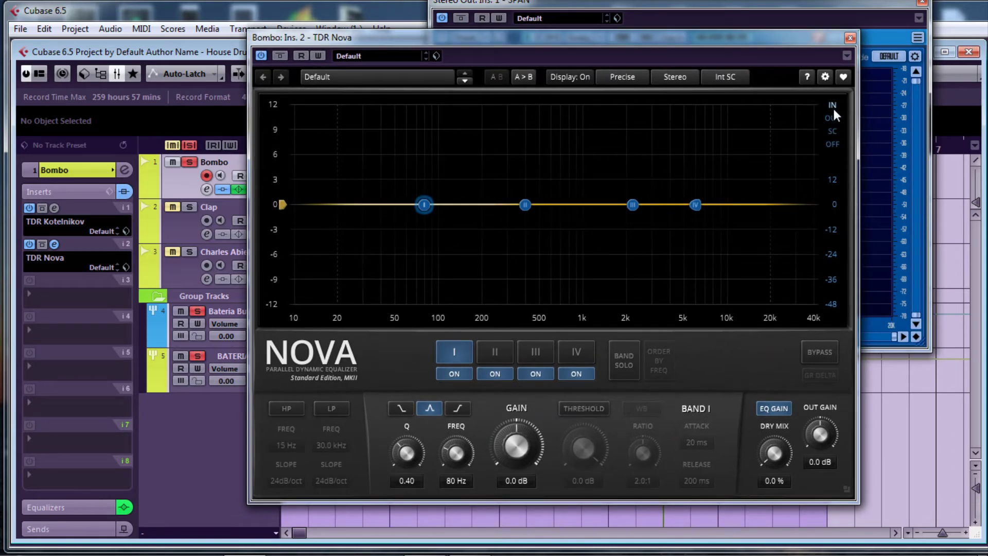
key("space")
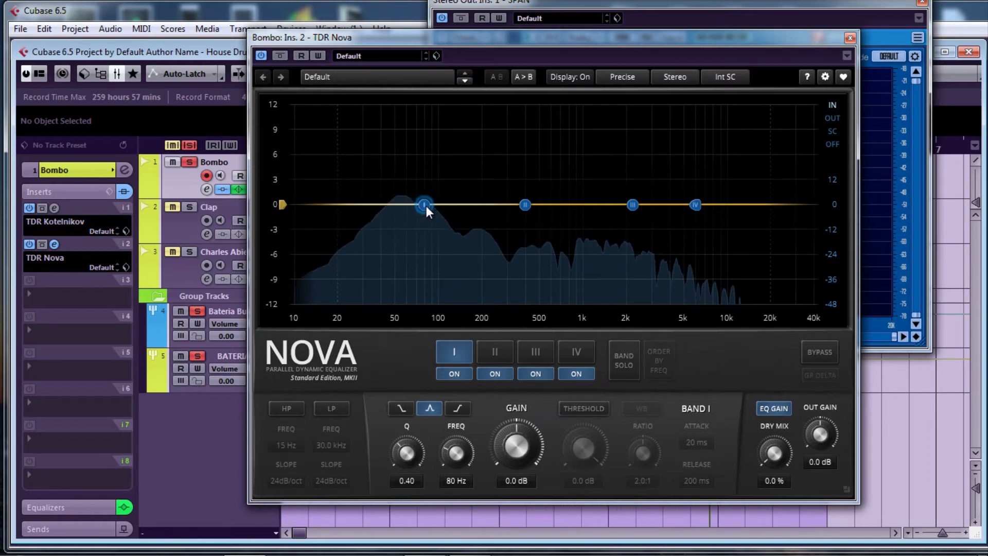
- Shape Nova's band I into a narrow bell boost of 3.2 dB at 65 Hz with a Q of 3.00
left_click_drag(426, 206, 425, 195)
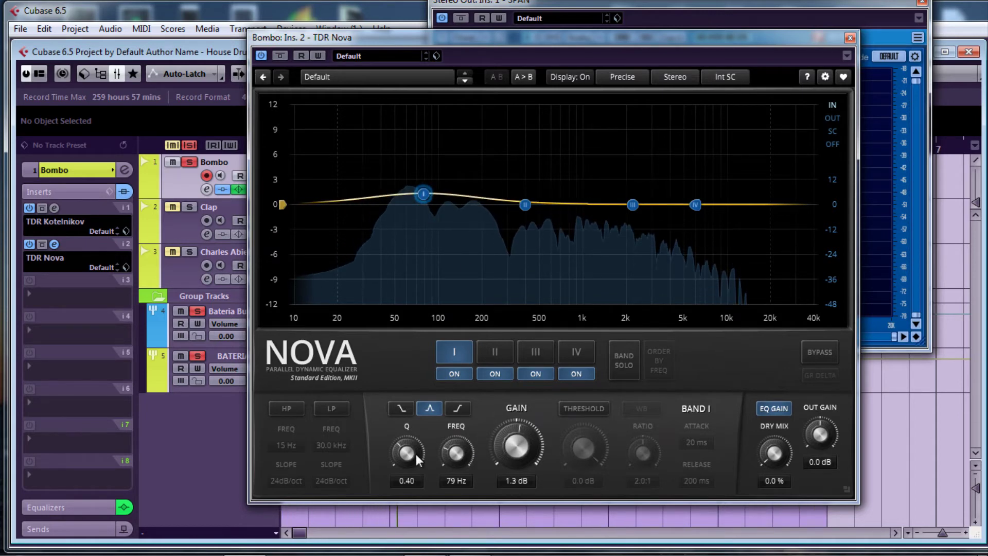
left_click_drag(459, 459, 453, 433)
mouse_move(517, 445)
left_mouse_down()
mouse_move(523, 332)
mouse_move(520, 446)
left_mouse_up()
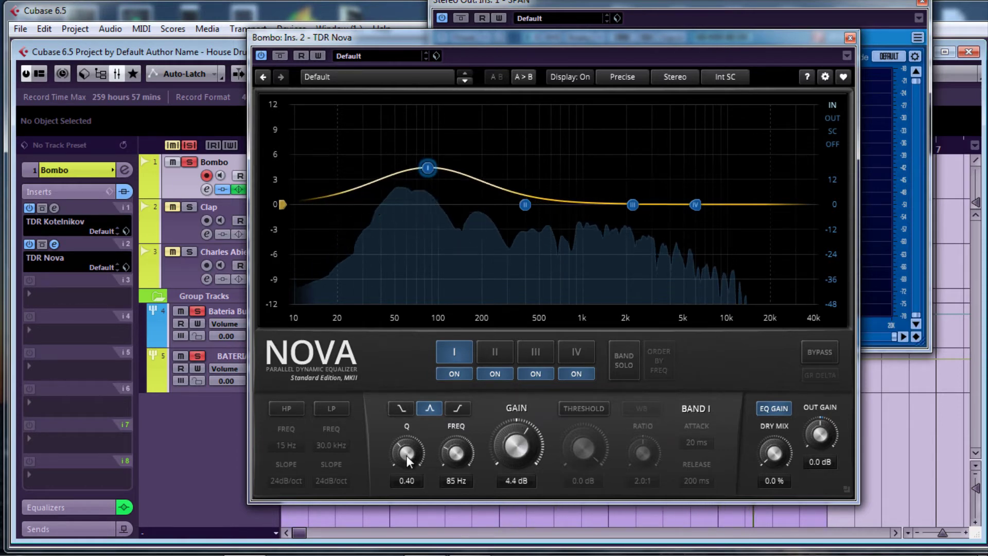
scroll(406, 455, "up", 10)
scroll(406, 456, "up", 6)
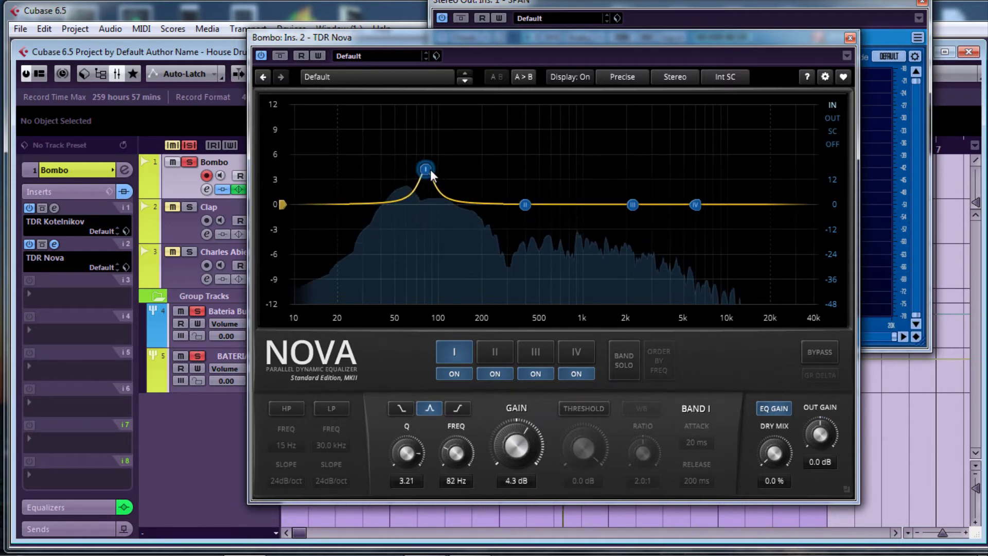
left_click_drag(431, 169, 416, 177)
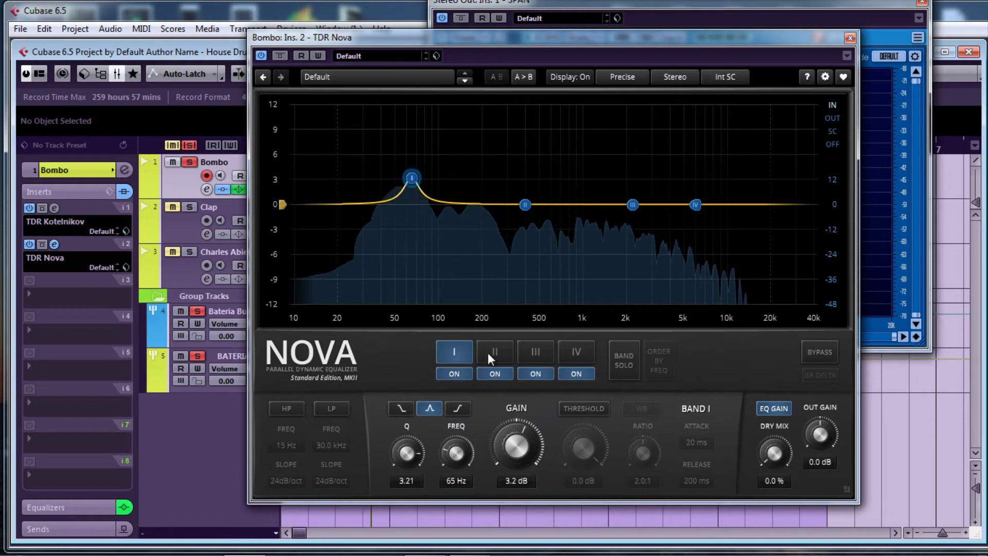
left_click_drag(410, 451, 412, 473)
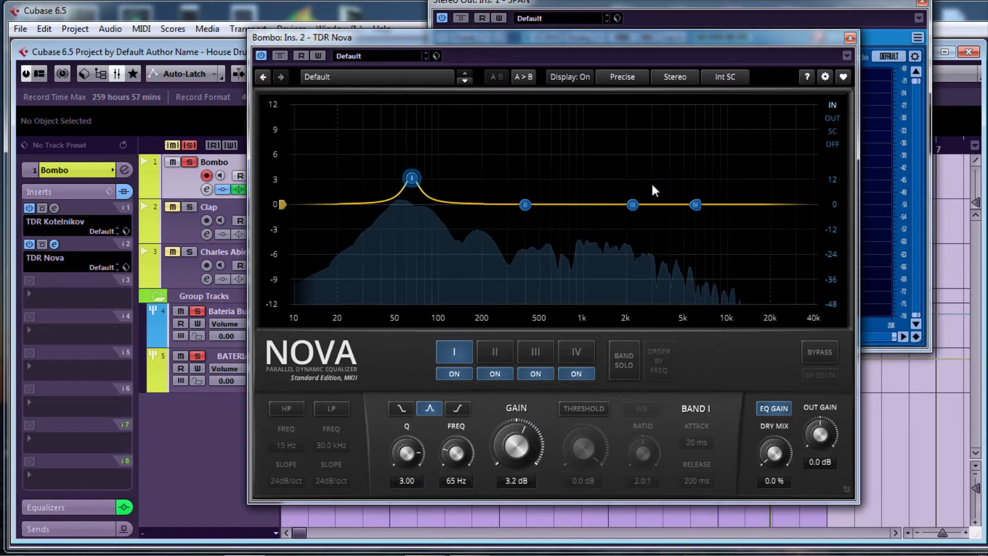
- Retune Nova's band I to 2.9 dB at 69 Hz and shape band II into a 2.6 dB bell boost at 297 Hz with a Q of 3.89
left_click_drag(414, 178, 417, 183)
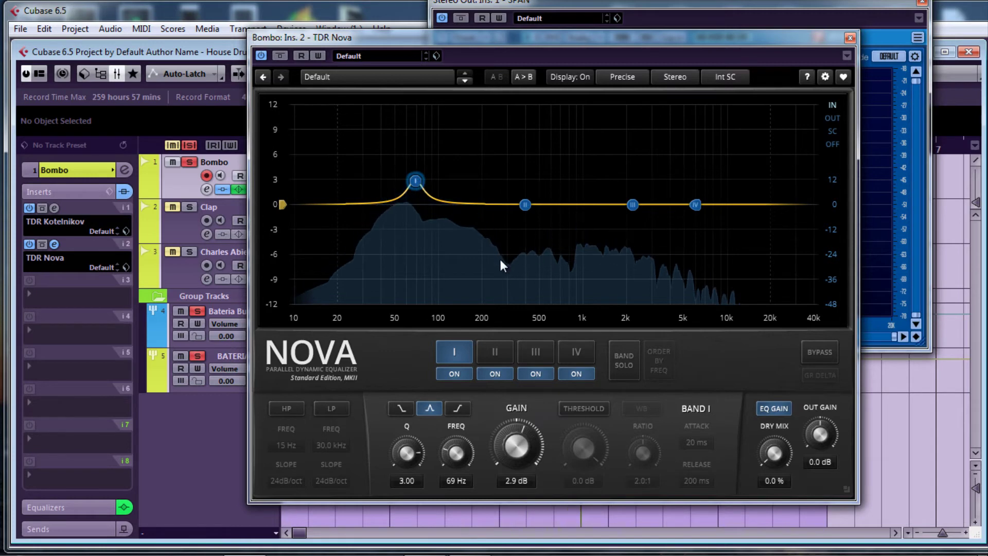
mouse_move(524, 204)
left_mouse_down()
mouse_move(507, 204)
mouse_move(508, 195)
left_mouse_up()
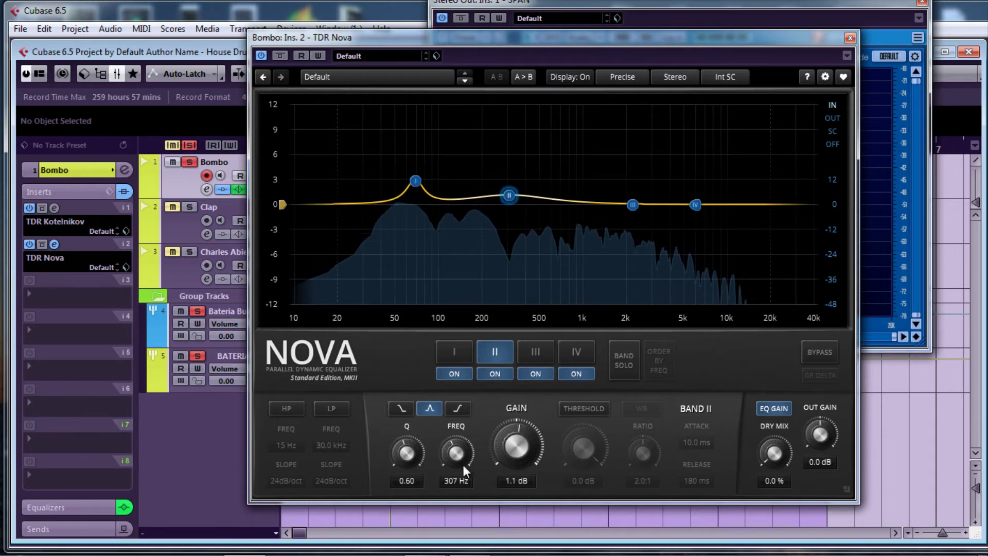
mouse_move(416, 460)
left_mouse_down()
mouse_move(393, 359)
mouse_move(405, 452)
left_mouse_up()
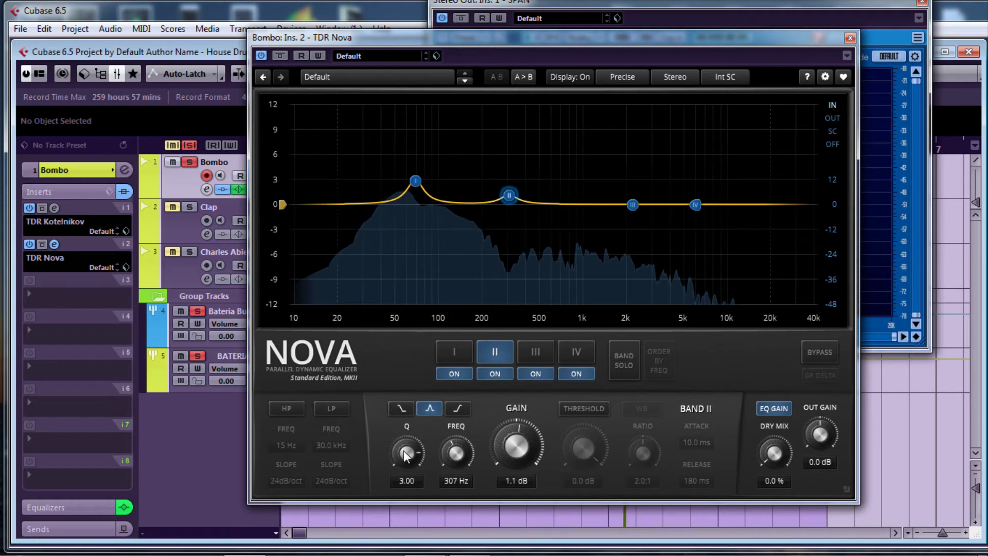
scroll(403, 450, "up", 3)
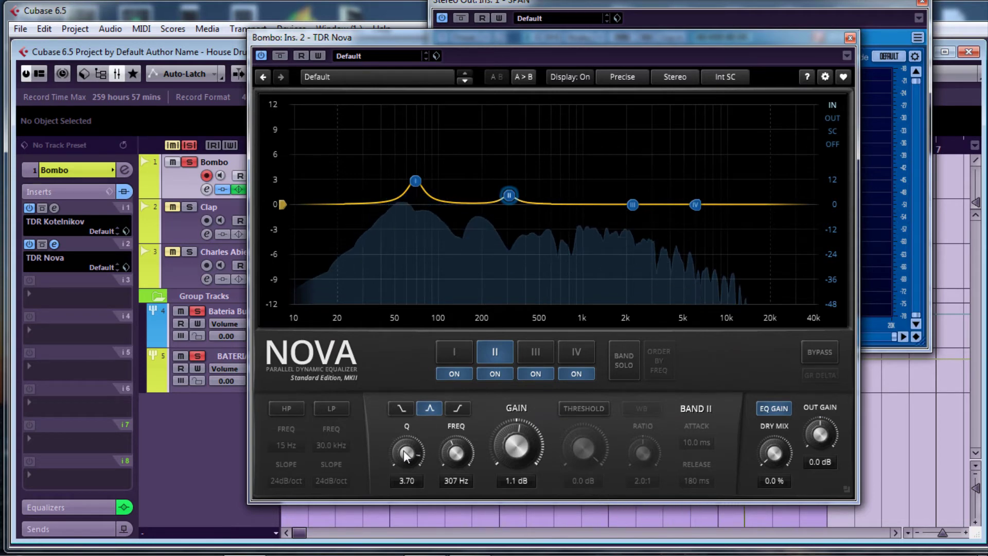
left_click_drag(520, 449, 520, 439)
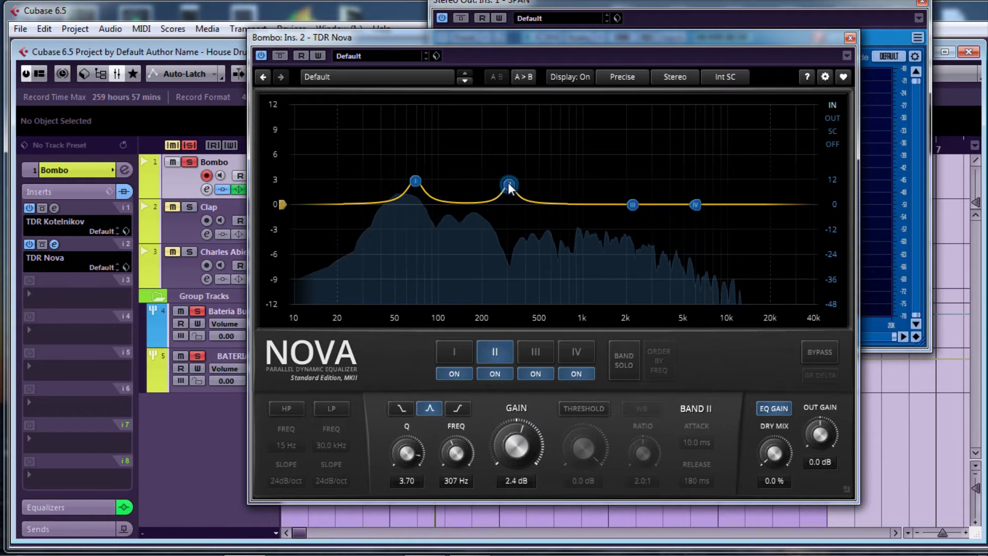
mouse_move(509, 187)
left_mouse_down()
mouse_move(507, 126)
mouse_move(507, 186)
left_mouse_up()
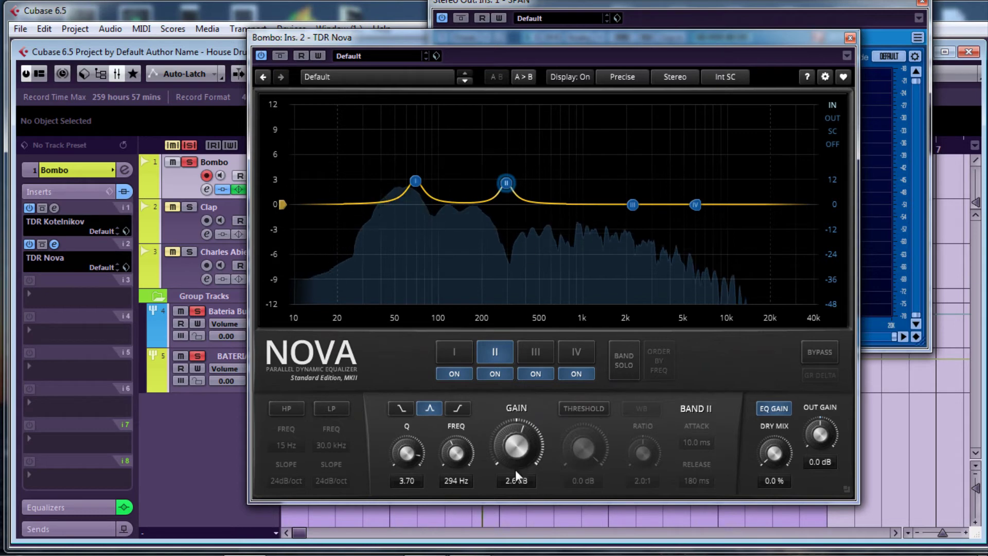
left_click_drag(410, 458, 409, 440)
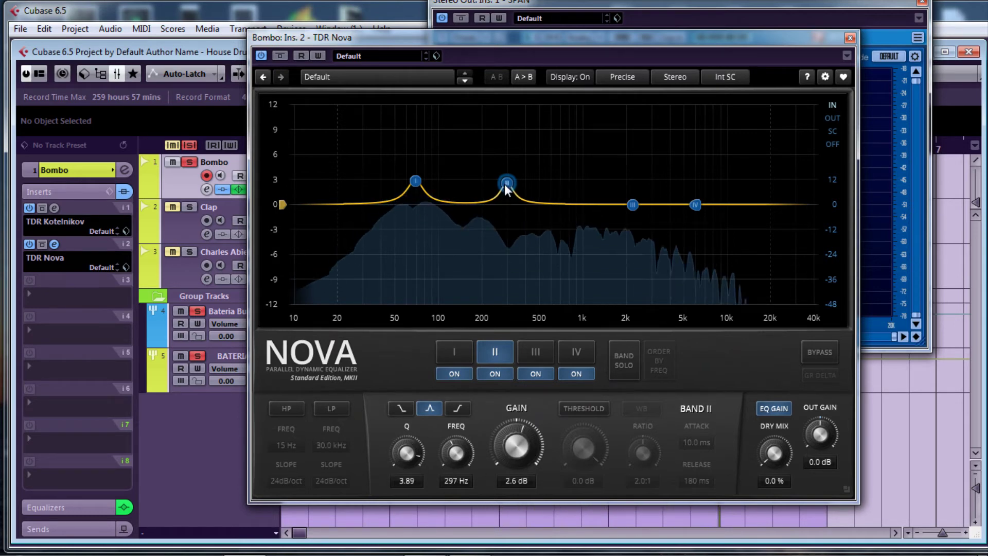
left_click_drag(504, 184, 507, 184)
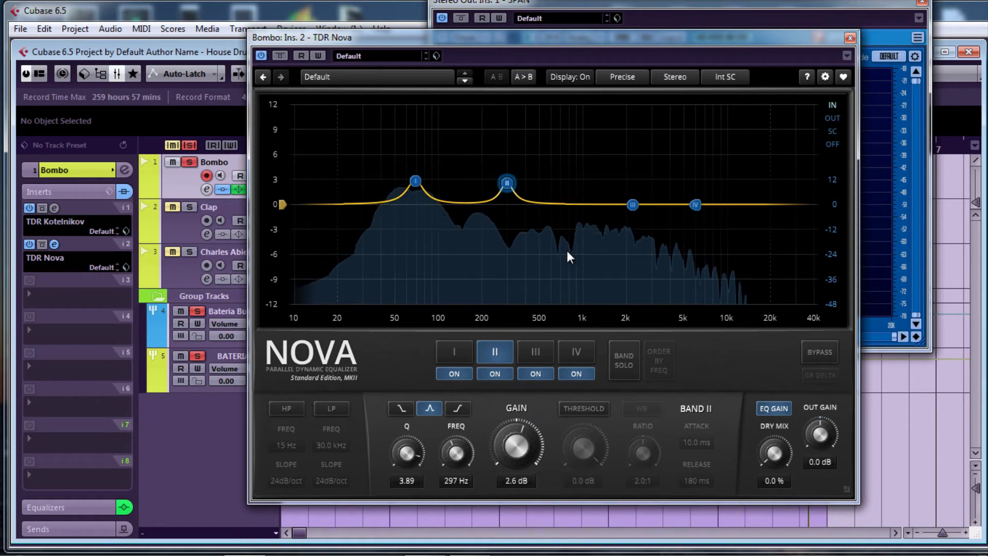
- Shape Nova's band III into a narrow bell boost of 2.0 dB at 785 Hz with a Q of 2.96
left_click_drag(633, 204, 573, 207)
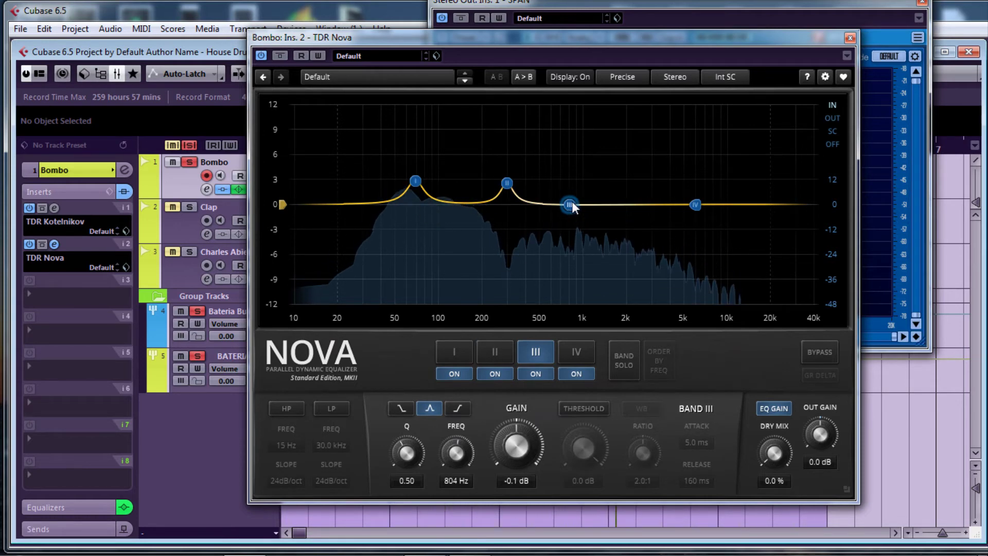
scroll(404, 440, "up", 10)
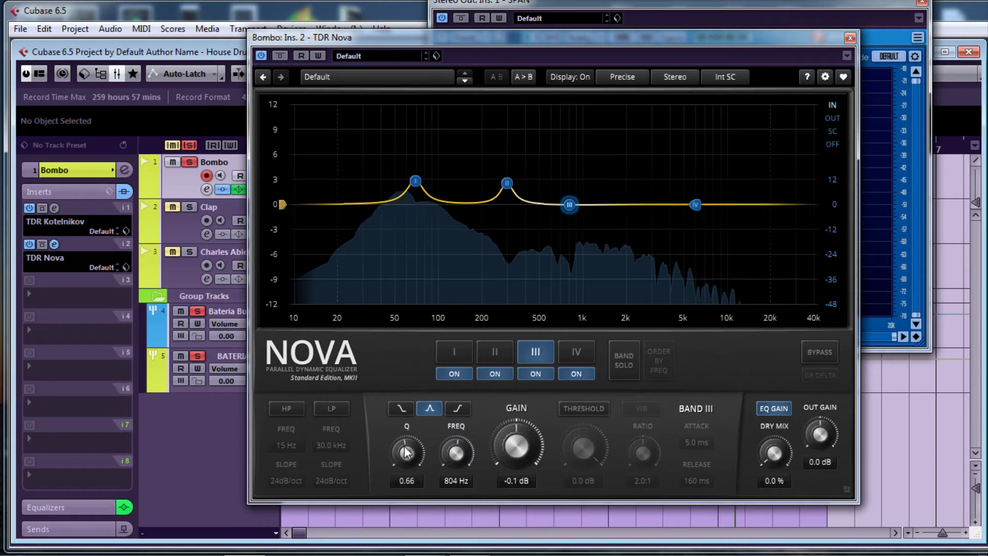
scroll(403, 441, "up", 3)
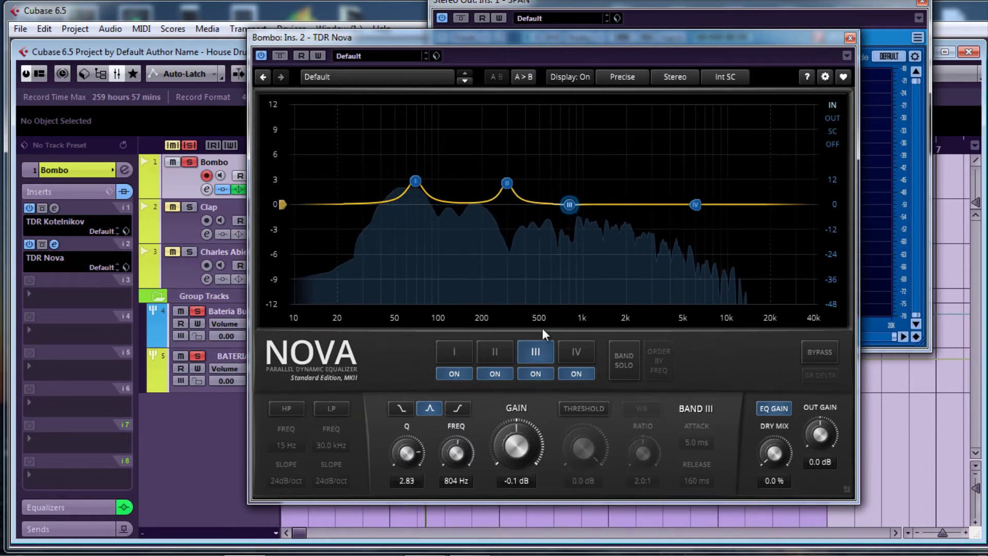
left_click_drag(569, 205, 566, 190)
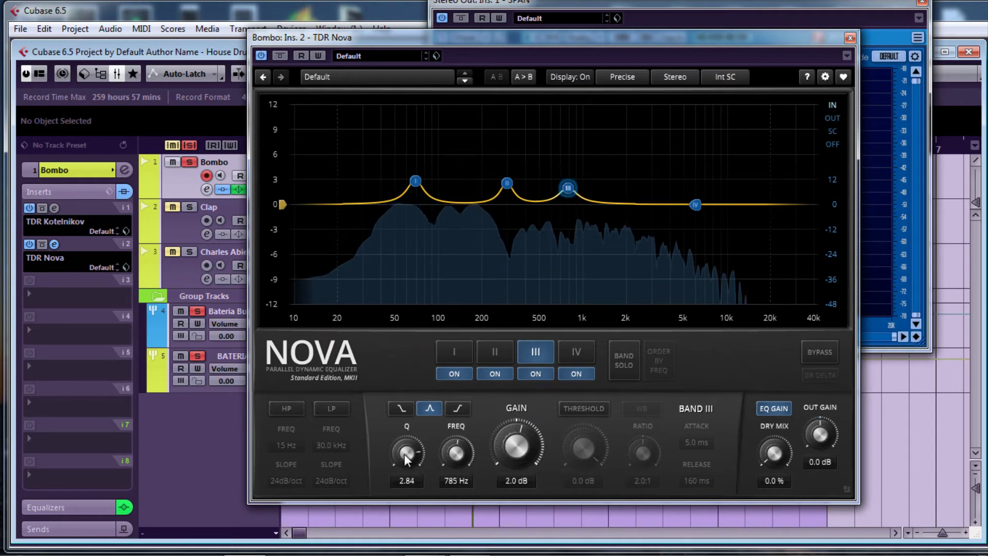
left_click_drag(404, 454, 406, 451)
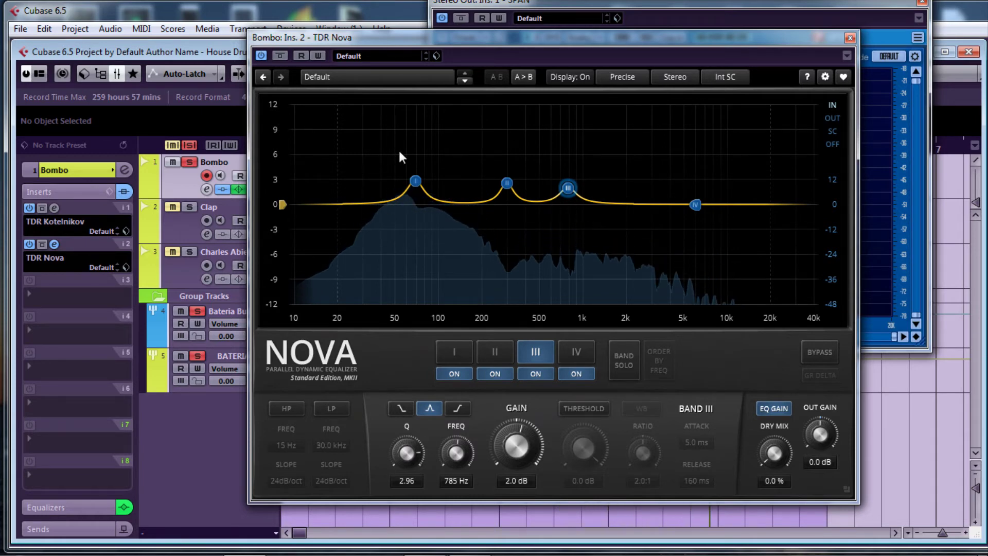
- Toggle Nova's bypass repeatedly during playback to compare the kick with and without the three boosts, leaving the equalizer active
left_click(279, 56)
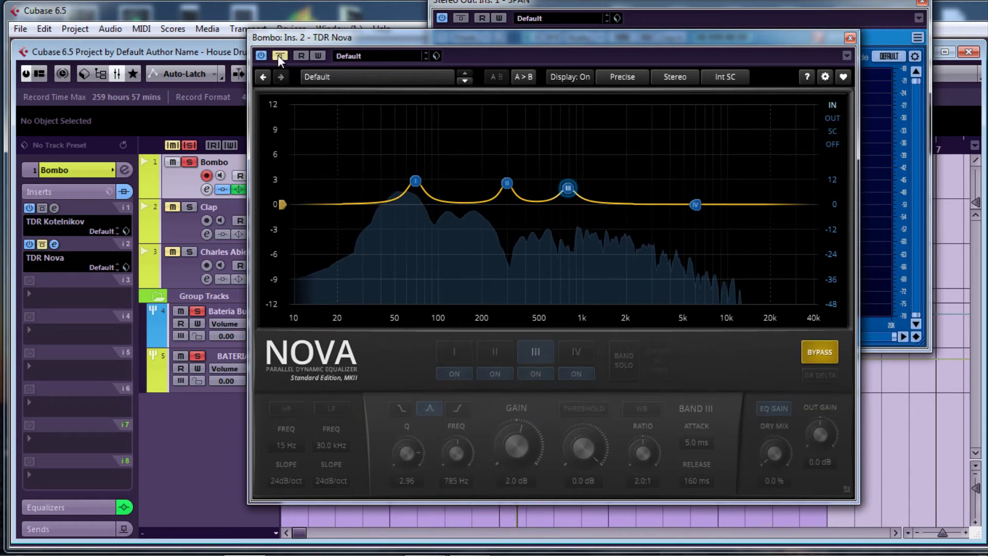
left_click(279, 56)
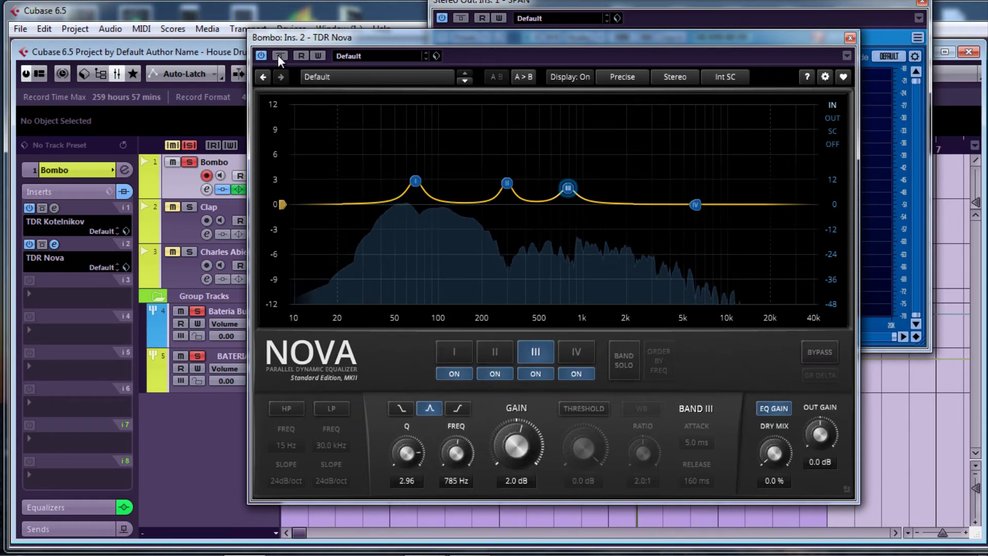
left_click(278, 55)
left_click(278, 55)
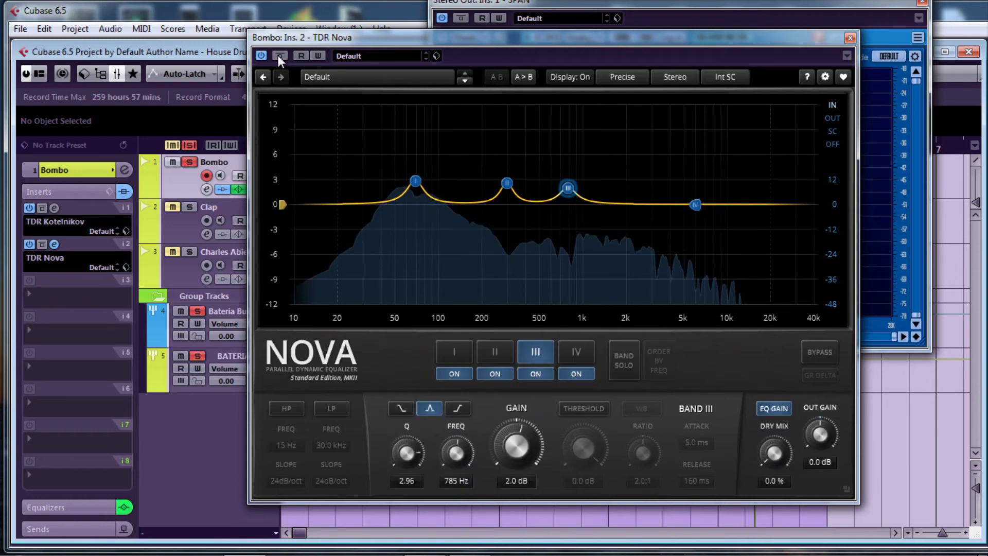
left_click(278, 55)
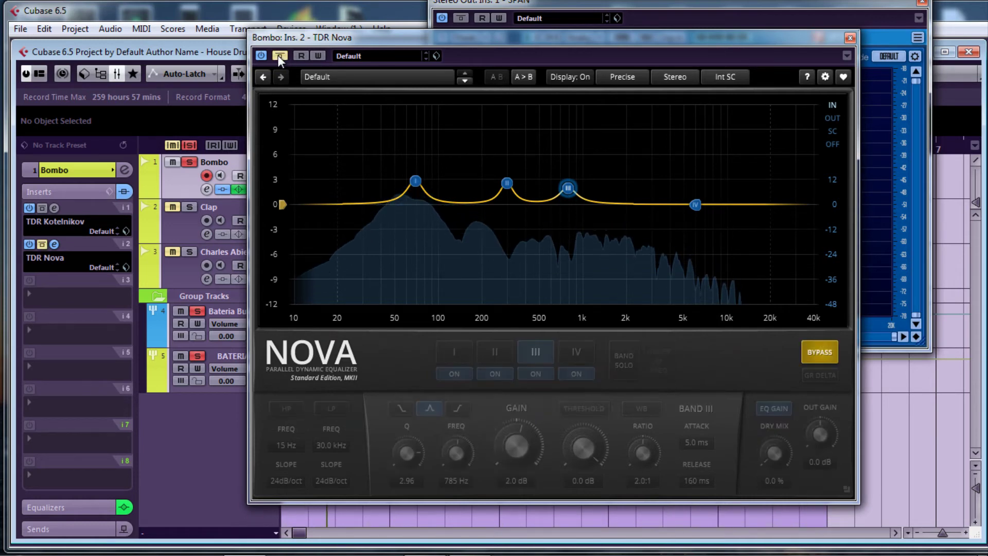
left_click(278, 55)
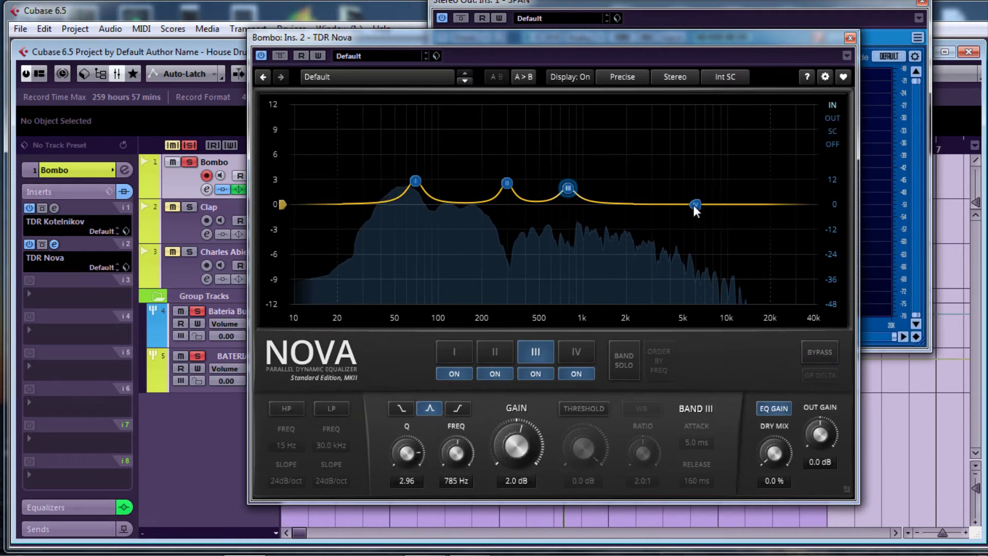
- Set Nova's band IV high shelf to 1.1 dB at 2.9 kHz and check it with a brief bypass comparison
left_click_drag(694, 205, 646, 199)
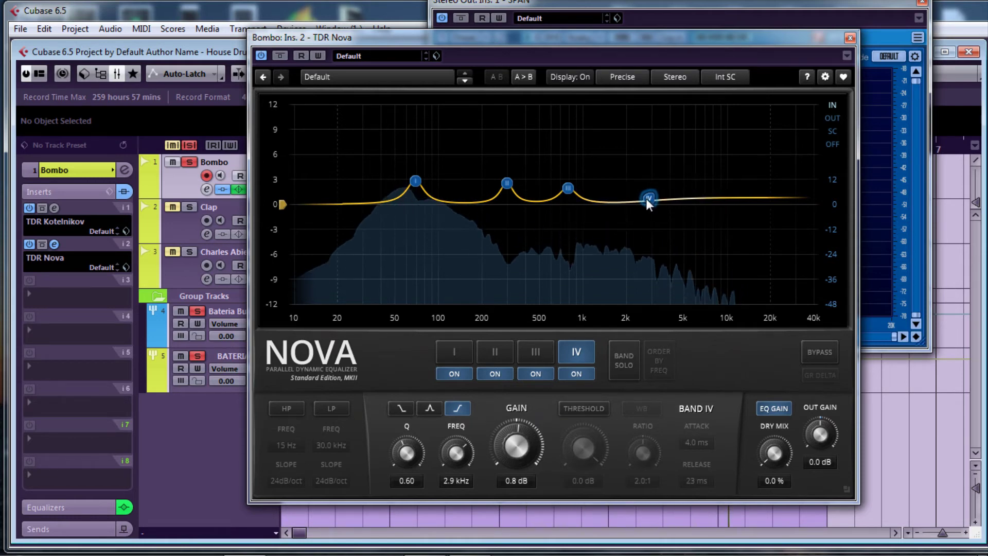
left_click_drag(518, 449, 518, 441)
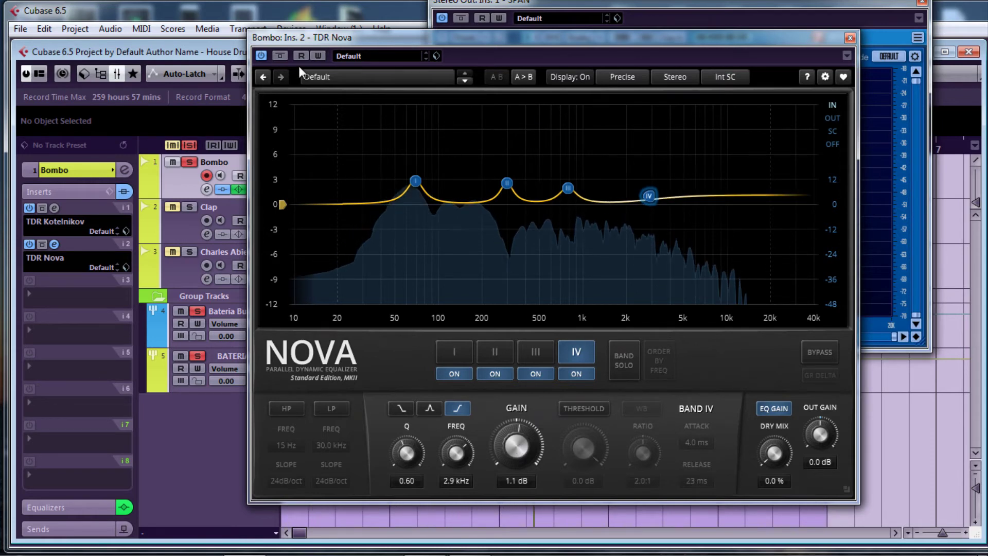
left_click(286, 57)
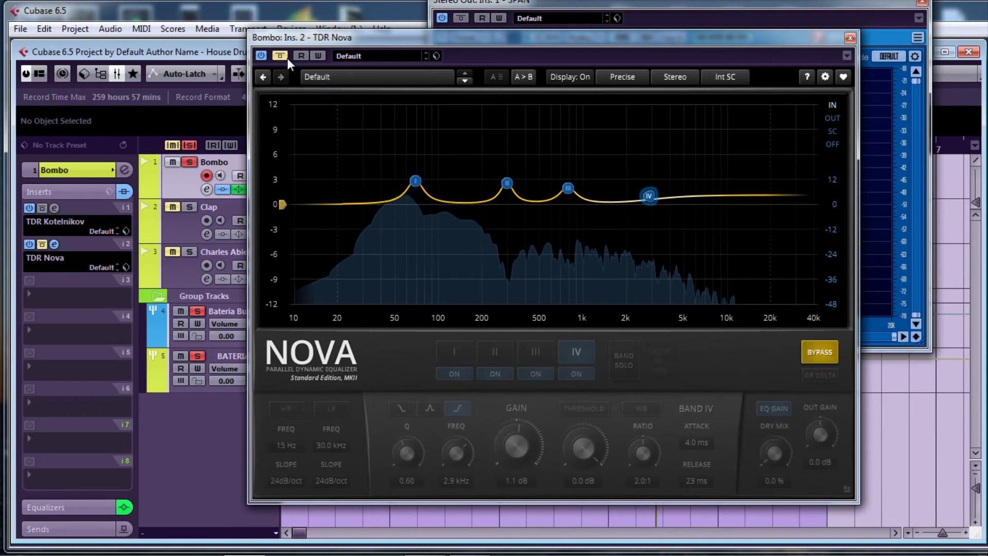
left_click(286, 57)
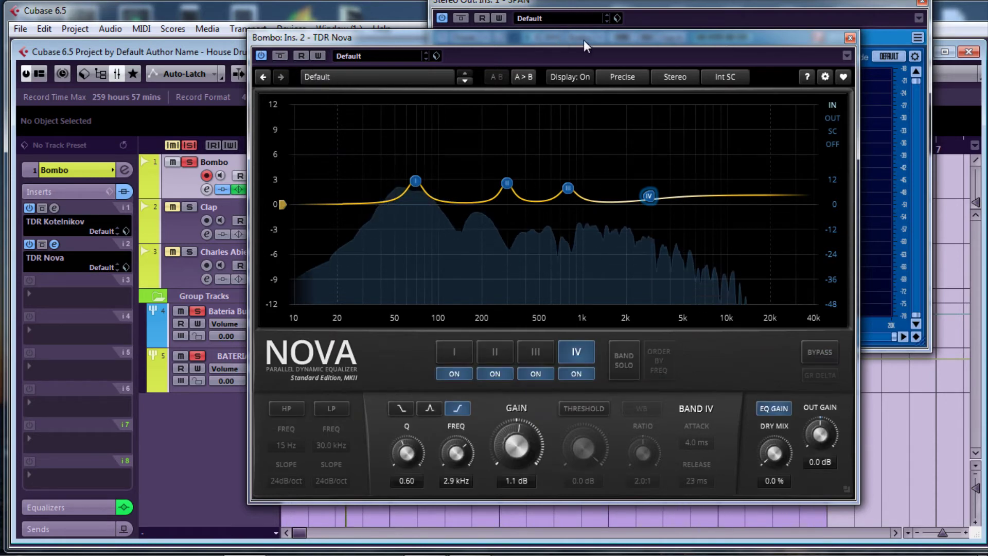
- Move the Nova window clear of the track list and compare the Bombo track with its EQs and inserts bypassed, then re-enabled
left_click_drag(584, 39, 682, 28)
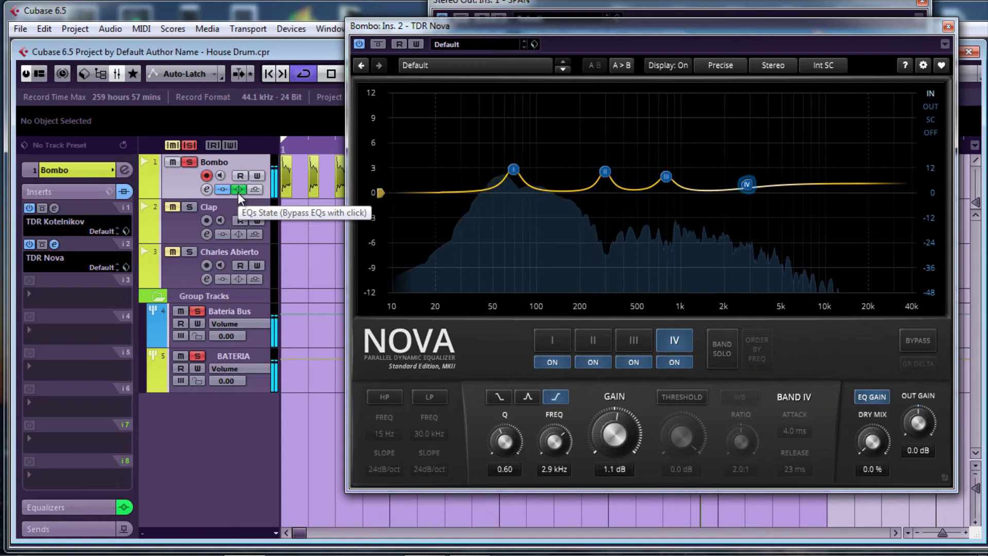
left_click(238, 191)
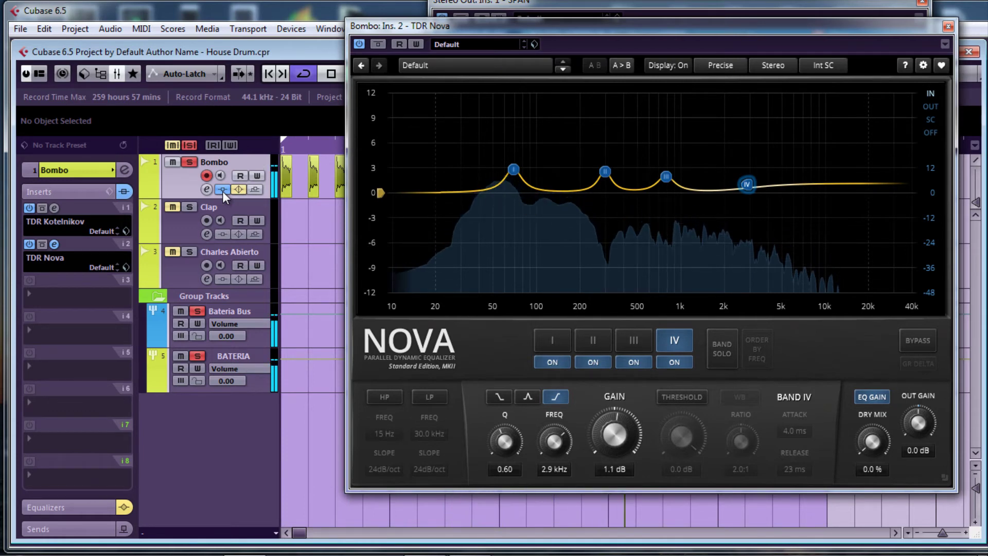
left_click(223, 190)
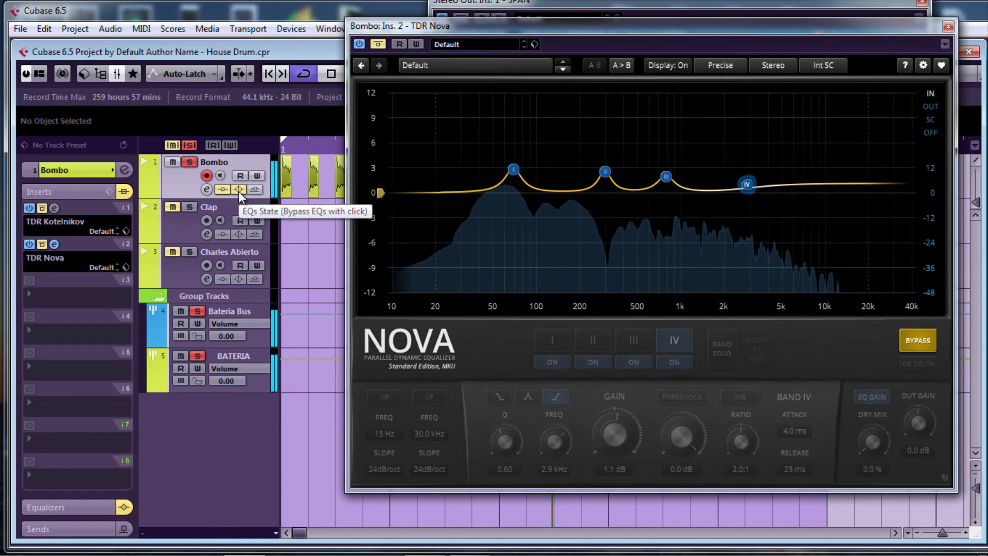
left_click(239, 190)
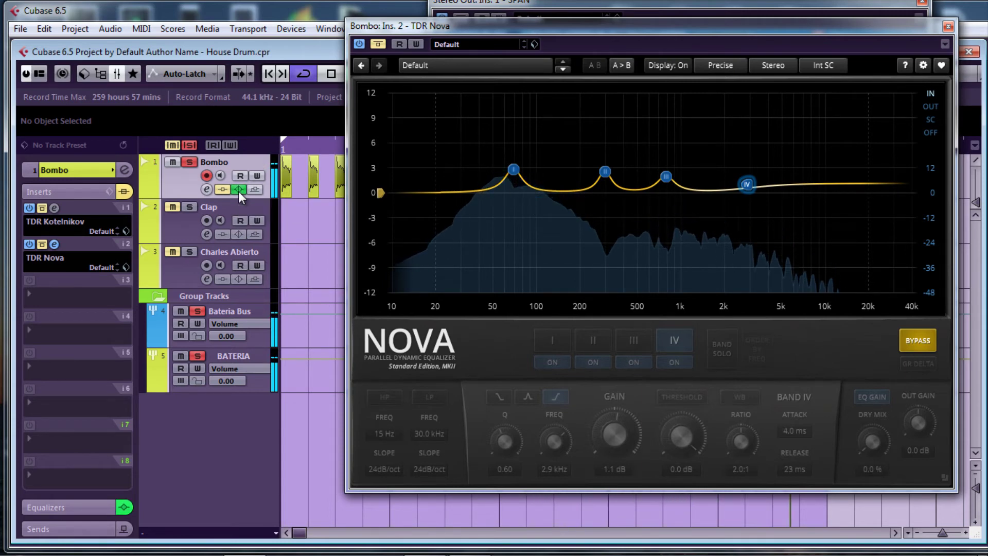
left_click(223, 190)
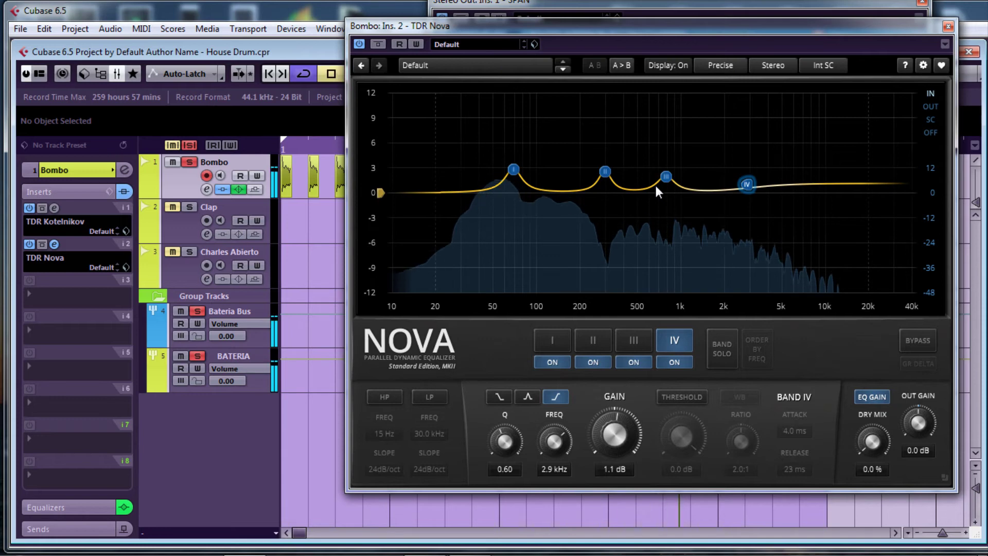
- Stop playback, close the TDR Nova window and move the SPAN analyzer window fully into view
key("space")
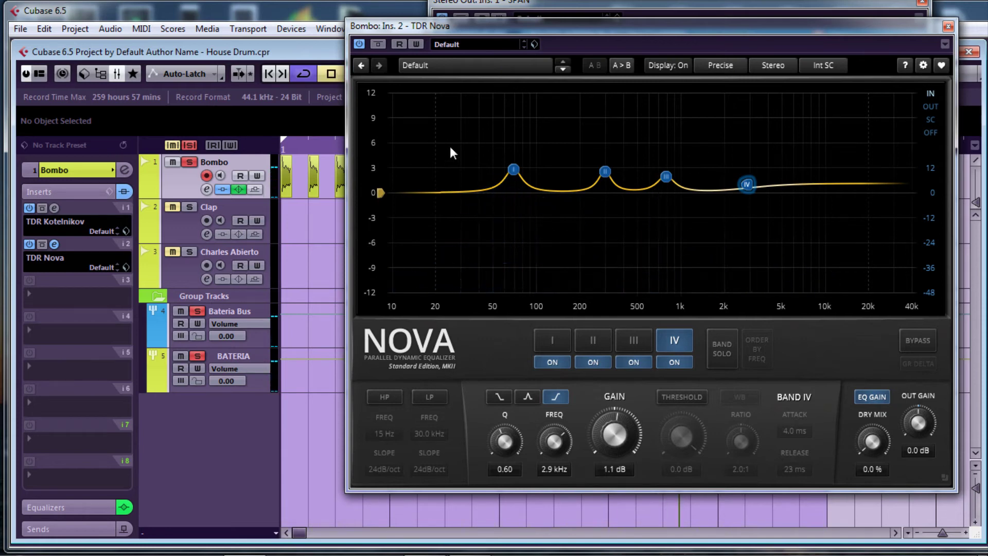
left_click(948, 27)
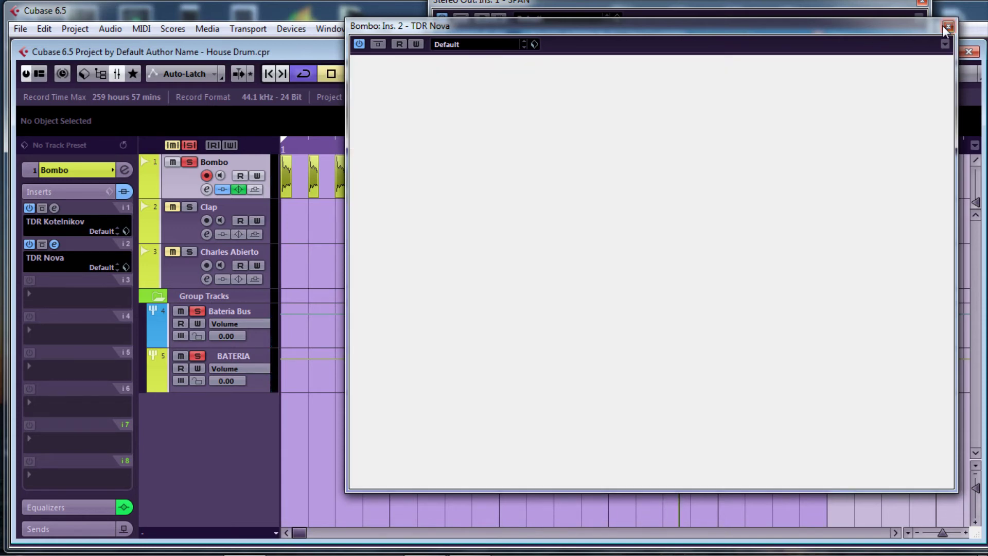
left_click_drag(779, 1, 773, 30)
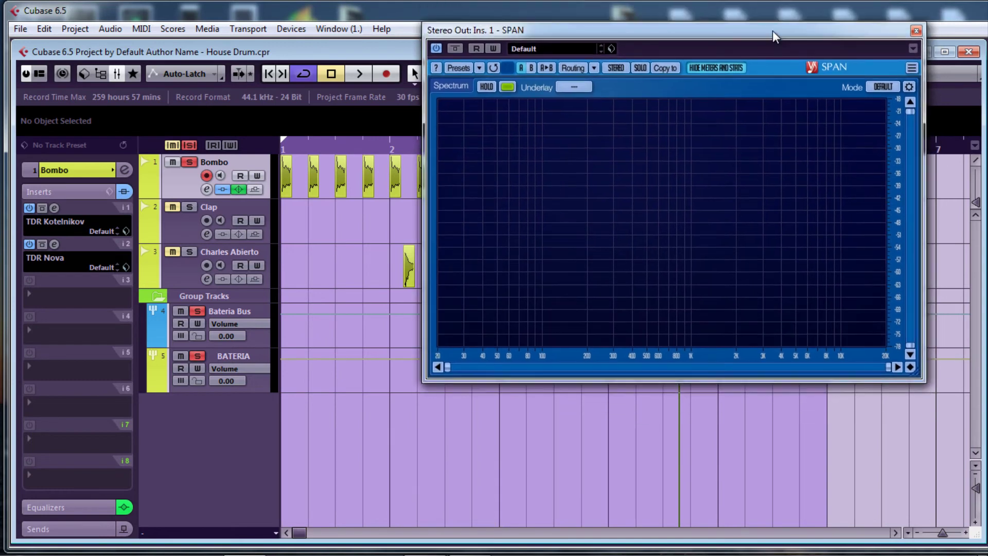
- Load the Transient plug-in from the TRANSIENTS category in the Bombo track's third insert slot
left_click(29, 296)
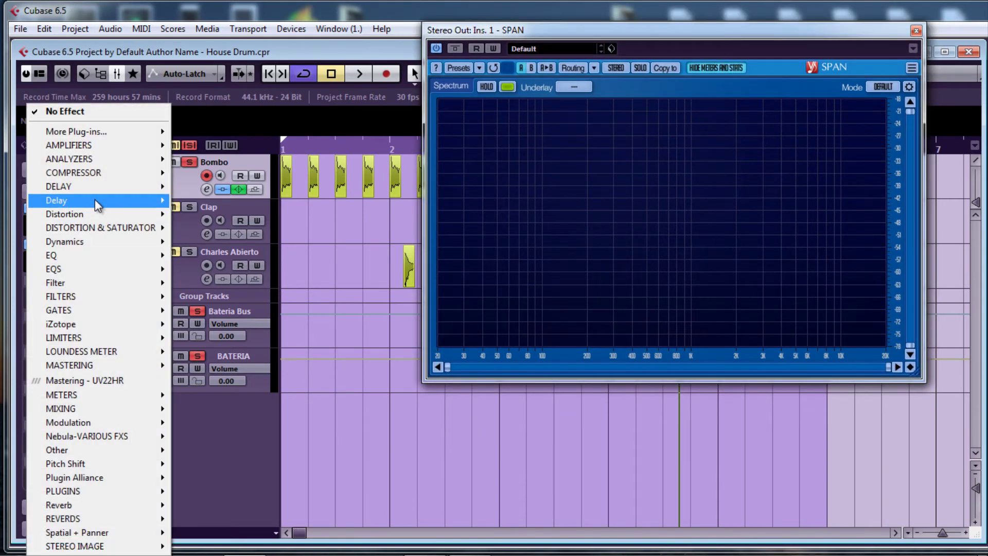
mouse_move(98, 160)
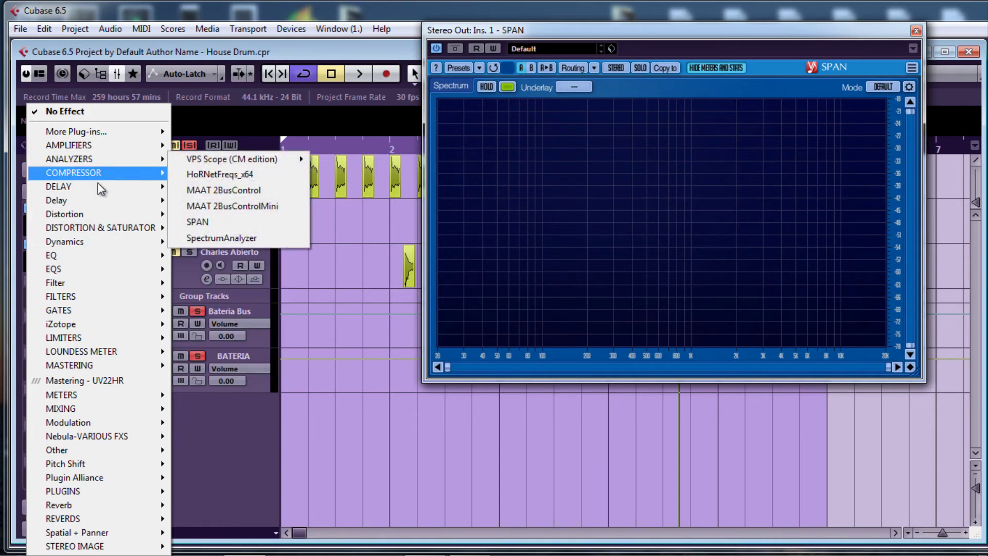
mouse_move(109, 131)
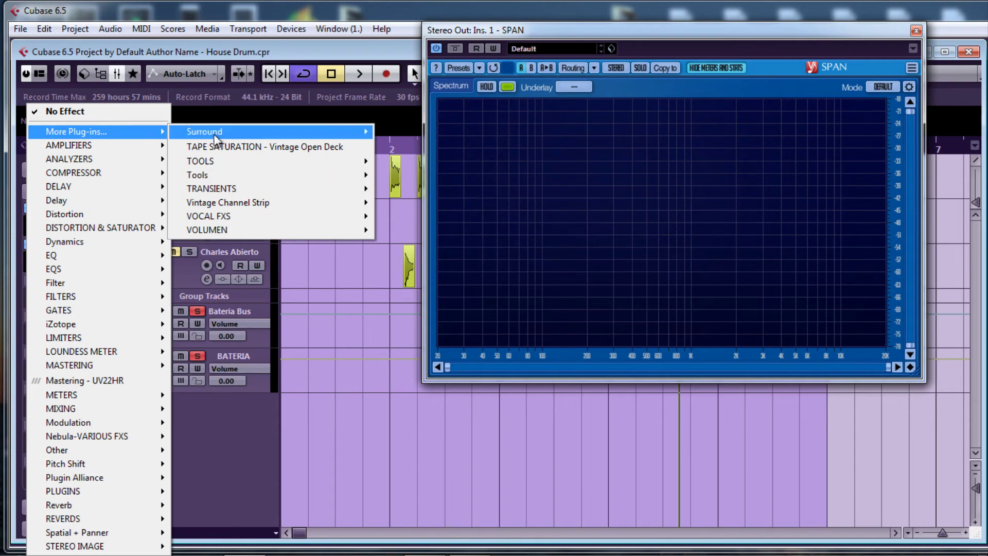
mouse_move(225, 189)
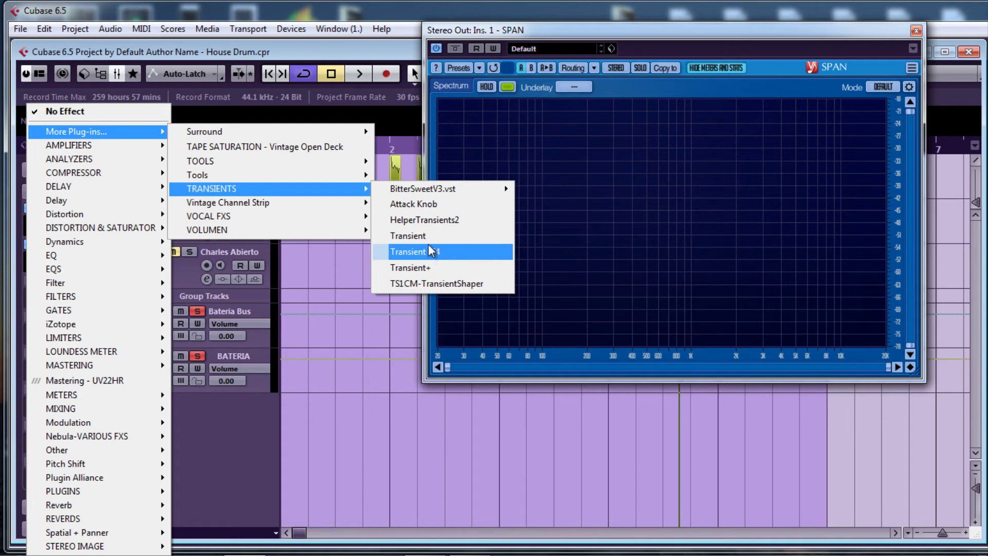
left_click(427, 236)
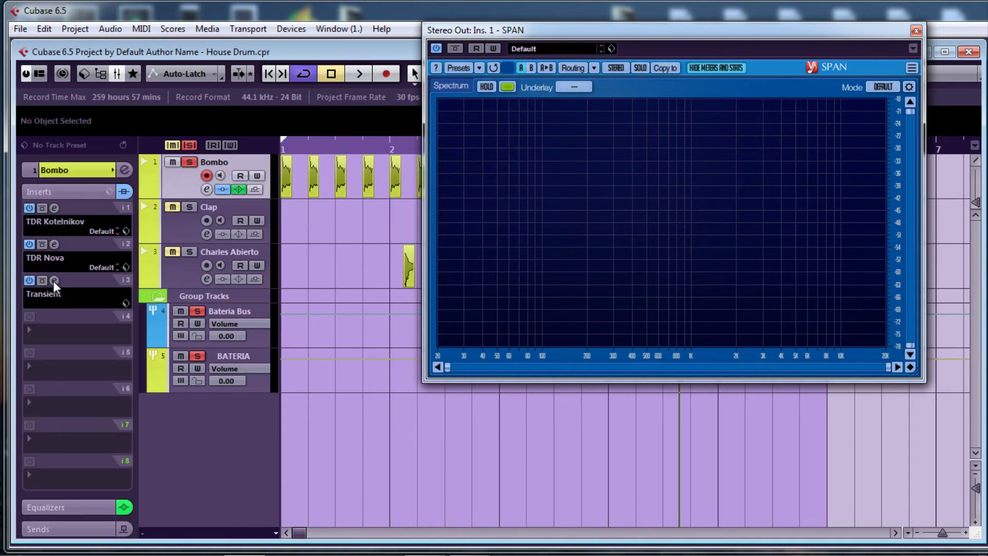
- Open the Transient plug-in's window, arrange it beside the SPAN analyzer and start playback
left_click(54, 281)
left_click_drag(607, 128, 742, 196)
left_click_drag(669, 32, 458, 2)
left_click_drag(741, 190, 895, 173)
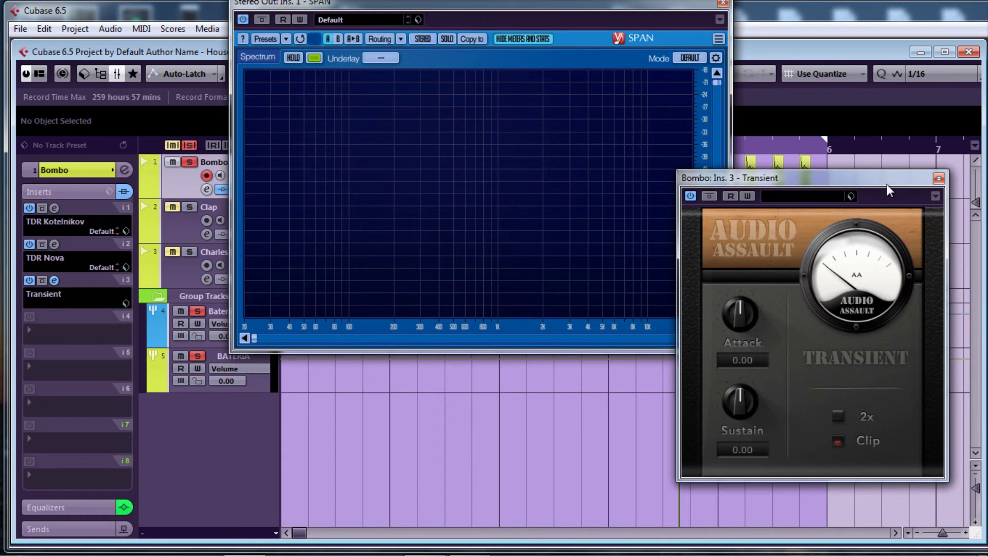
left_click_drag(872, 178, 873, 182)
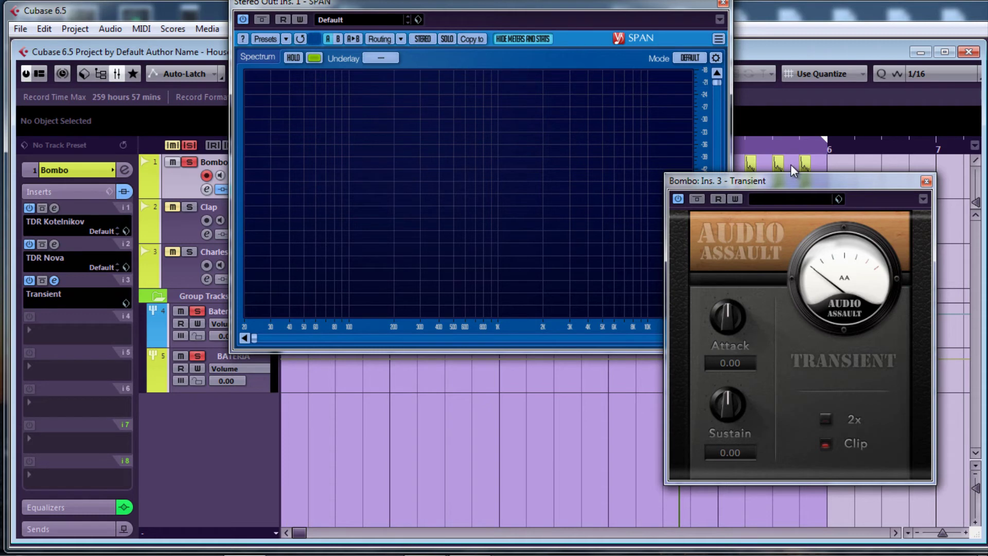
key("space")
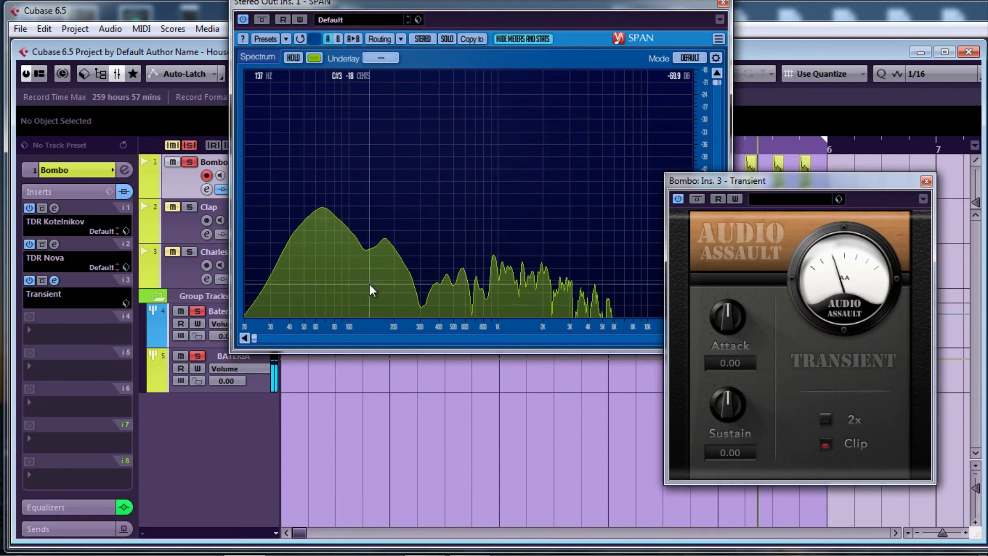
left_click_drag(756, 179, 783, 169)
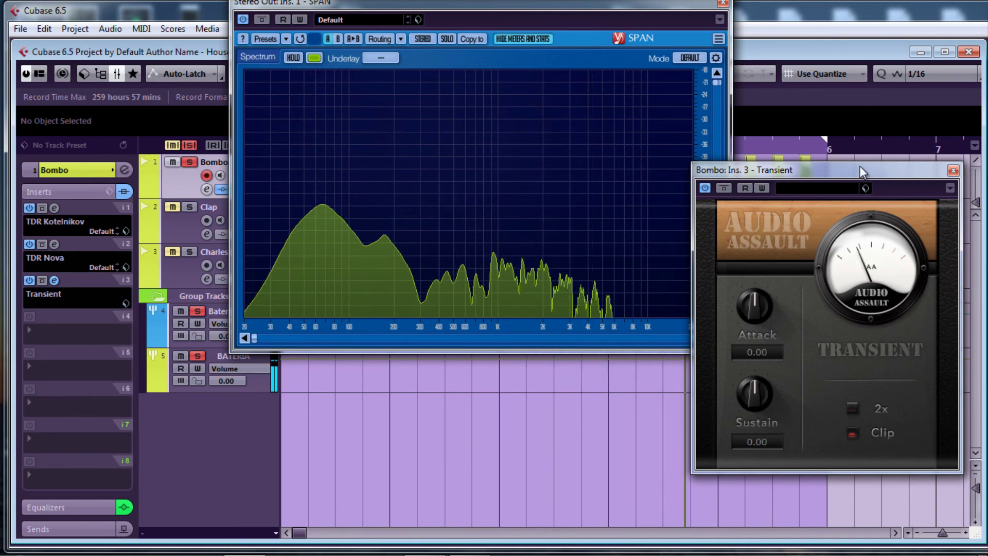
left_click_drag(860, 166, 828, 140)
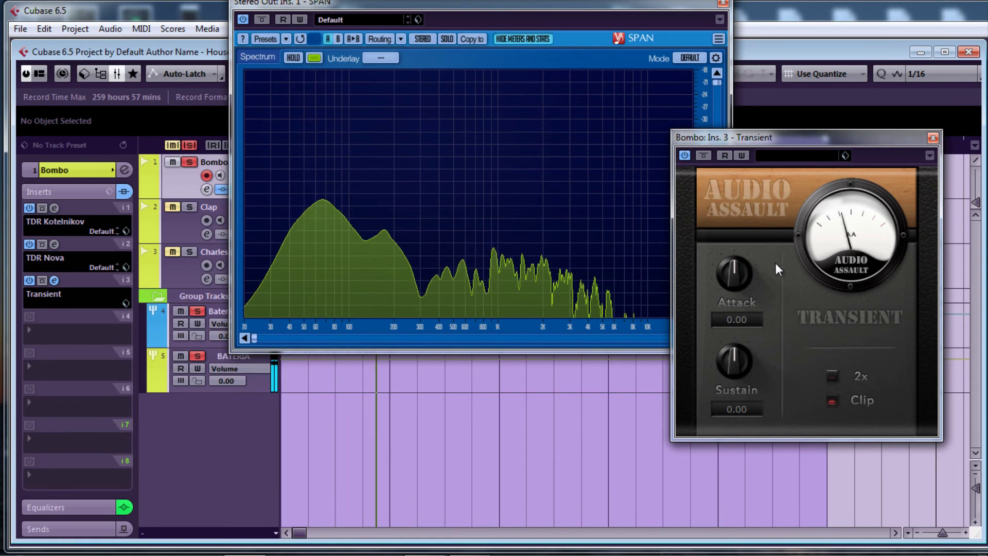
- Set Transient's Attack to -12.61 and Sustain to 17.54, and switch on its 2x mode
mouse_move(737, 283)
left_mouse_down()
mouse_move(736, 262)
mouse_move(729, 291)
mouse_move(728, 273)
mouse_move(731, 283)
left_mouse_up()
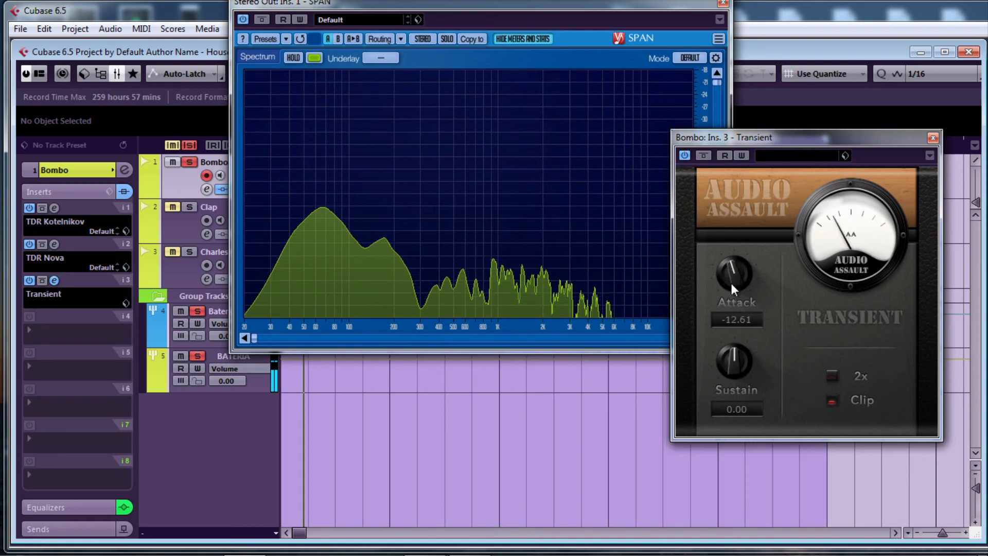
left_click_drag(731, 356, 735, 341)
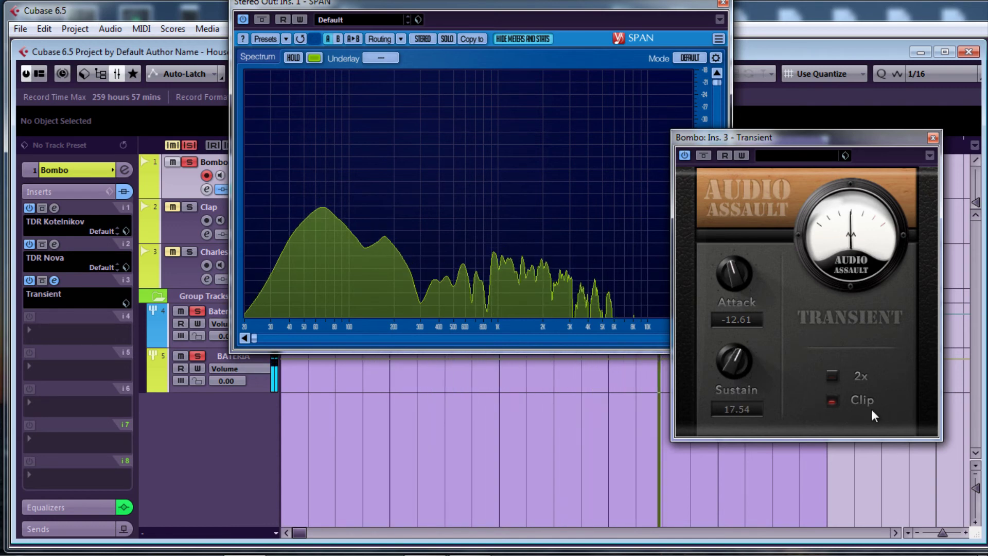
left_click(832, 376)
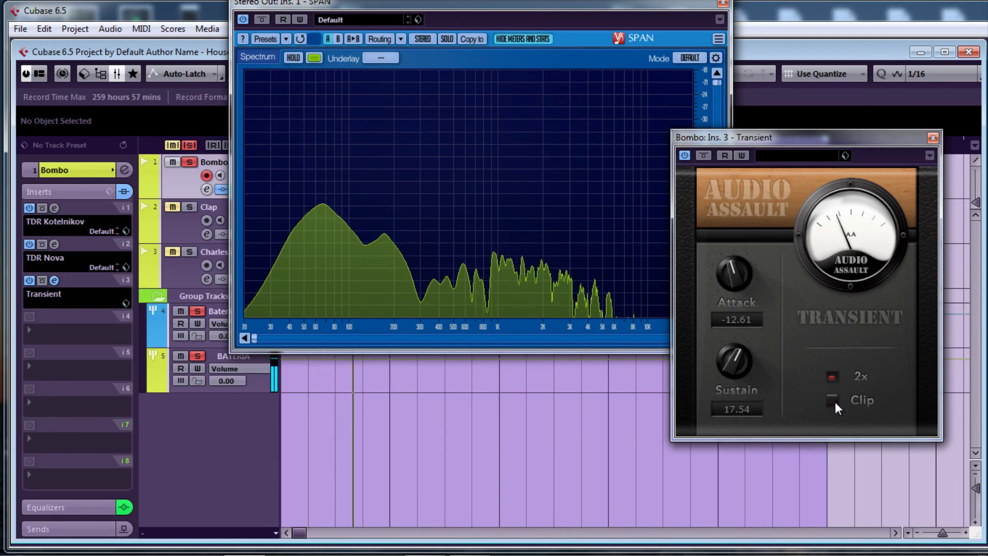
- Refine Transient to Attack -14.41 and Sustain 10.96, with Clip off and 2x on after a brief on/off comparison
left_click_drag(730, 271, 734, 273)
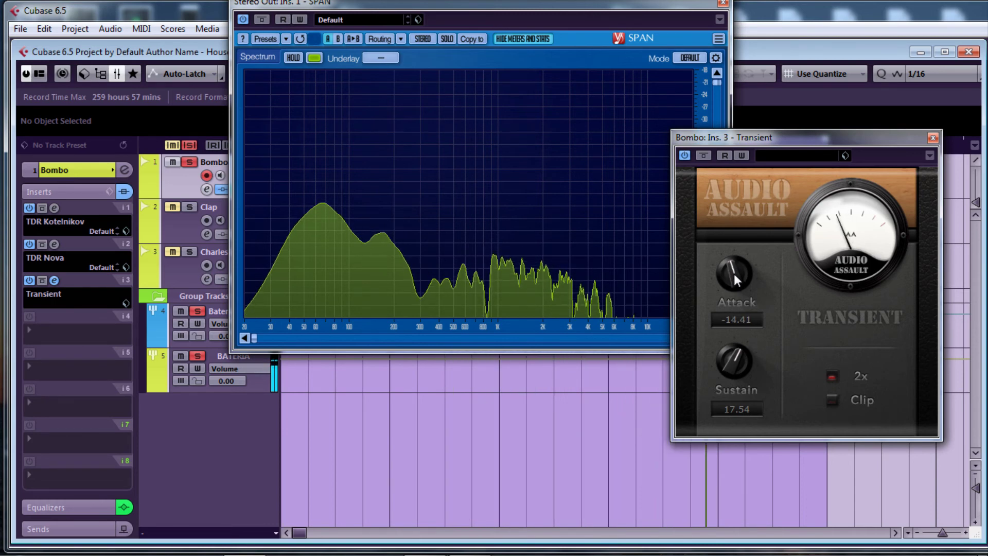
left_click(838, 400)
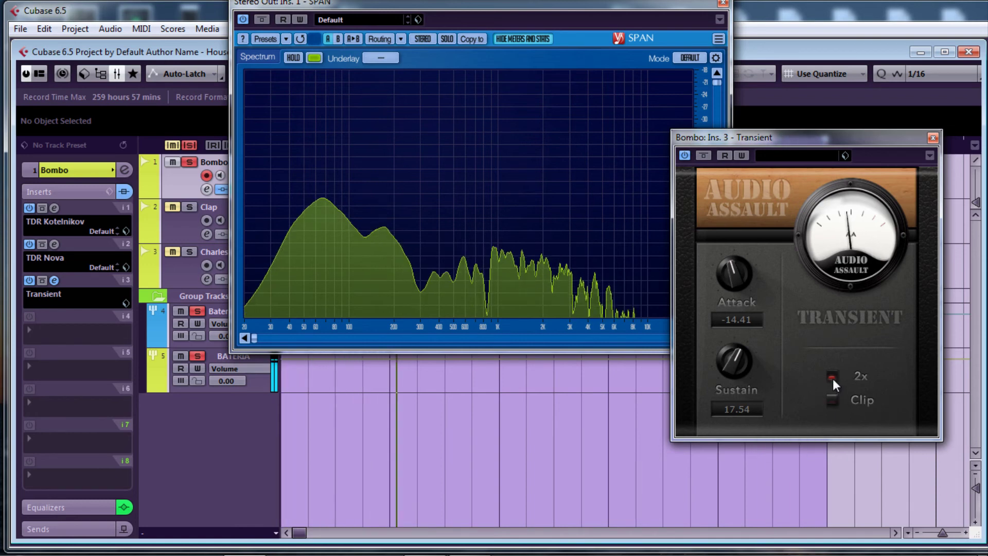
left_click(833, 378)
left_click(833, 378)
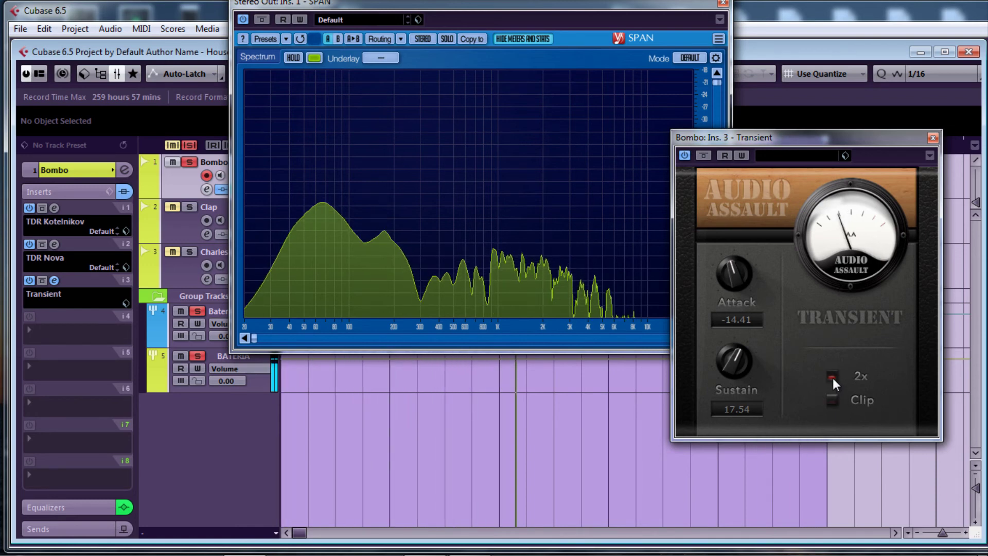
left_click_drag(736, 353, 734, 363)
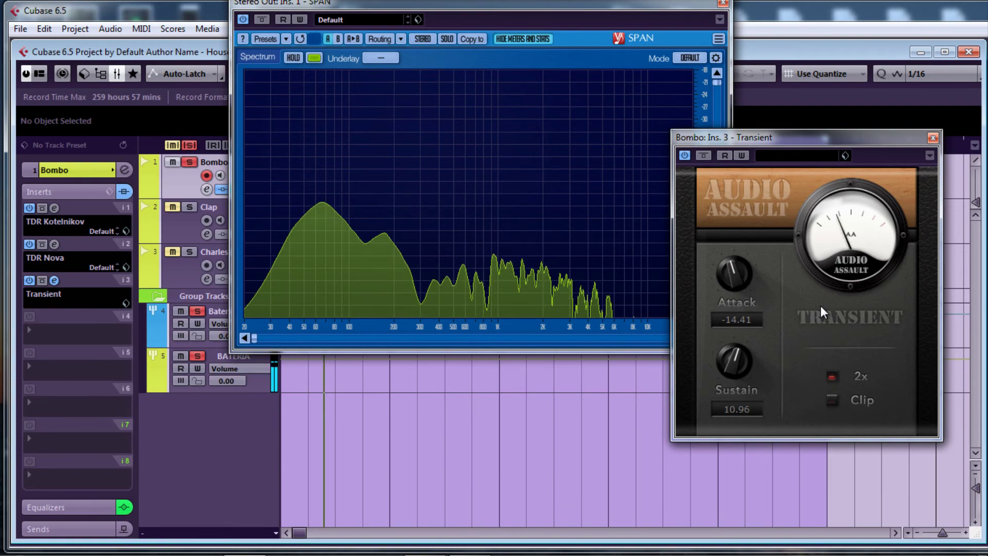
- Close the Transient window and compare the Bombo track on SPAN with its EQs and inserts bypassed and re-enabled
left_click(933, 138)
left_click_drag(693, 3, 847, 51)
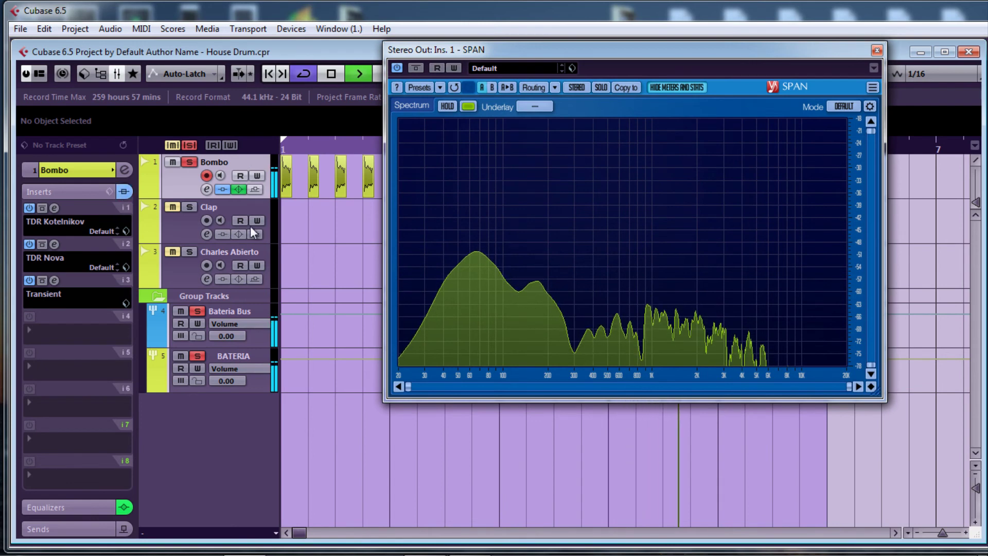
left_click(237, 192)
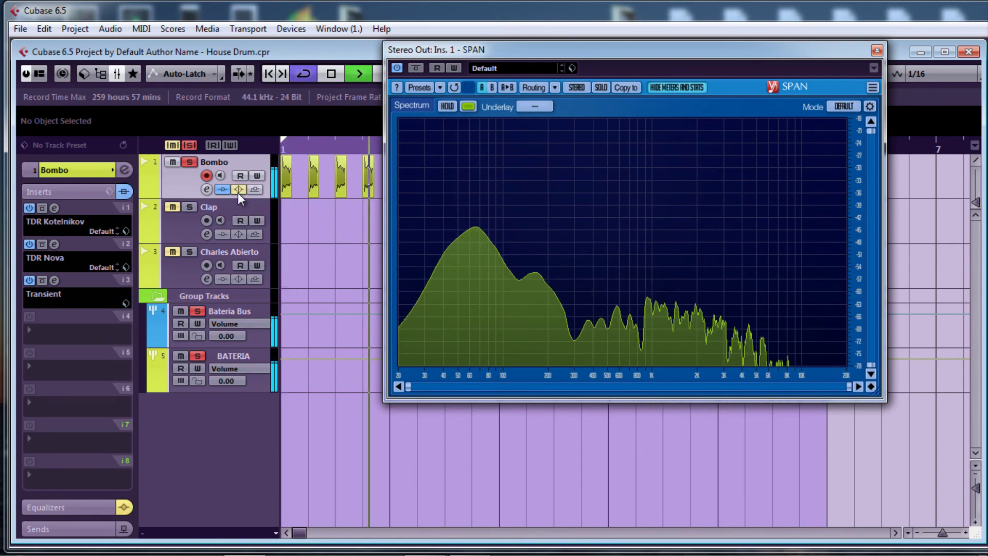
left_click(222, 189)
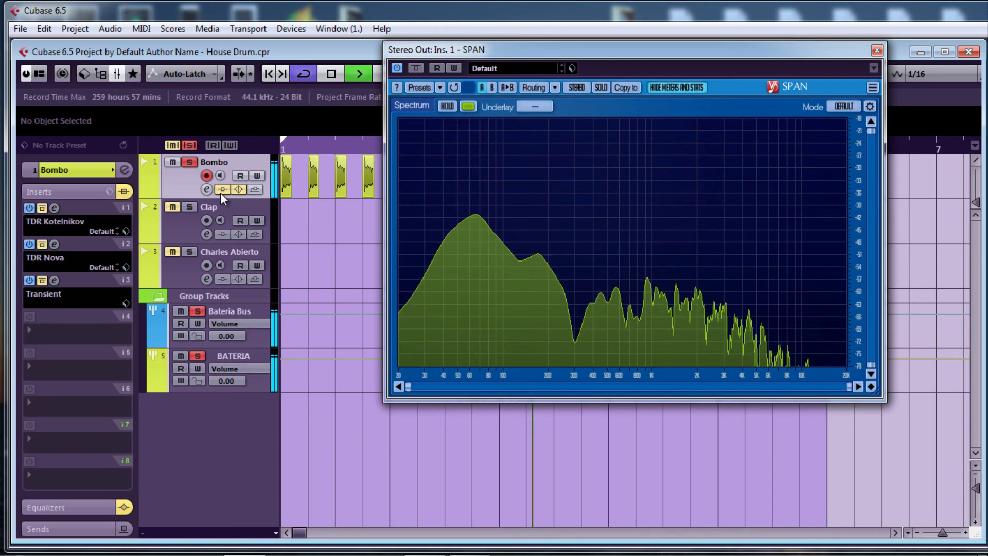
left_click(220, 193)
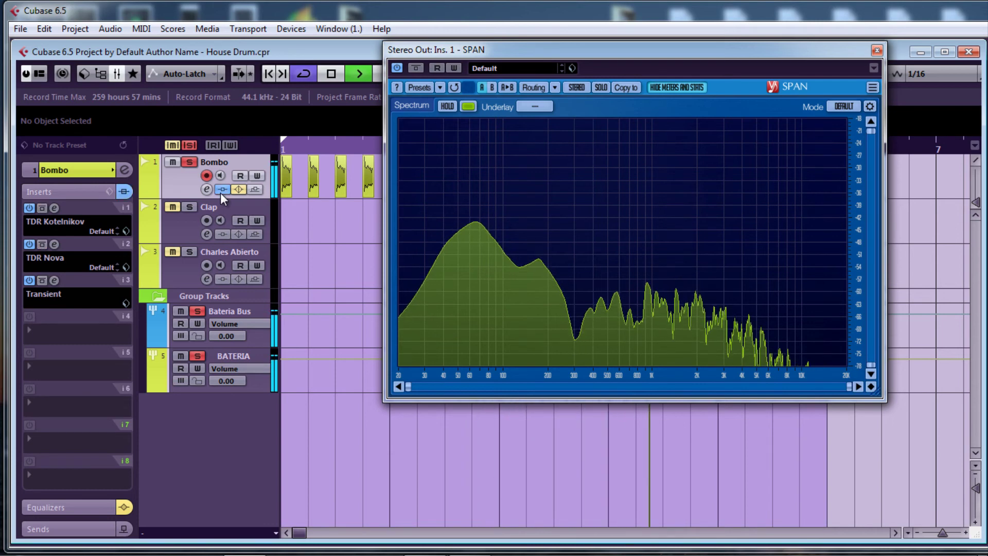
left_click(236, 193)
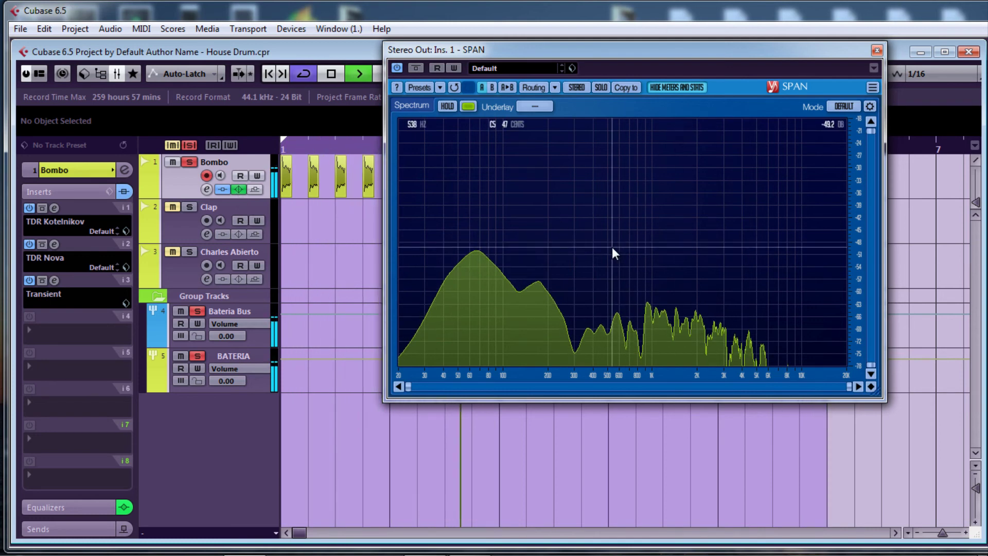
- Stop playback, load SK10 from the VOLUMEN category in the Bombo track's fourth insert slot and open its window
key("space")
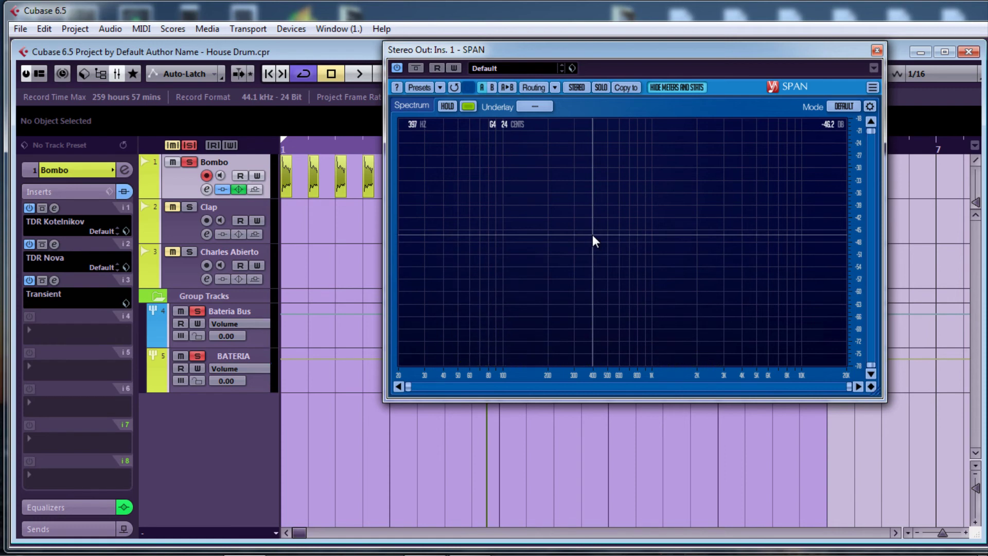
left_click(31, 335)
mouse_move(91, 133)
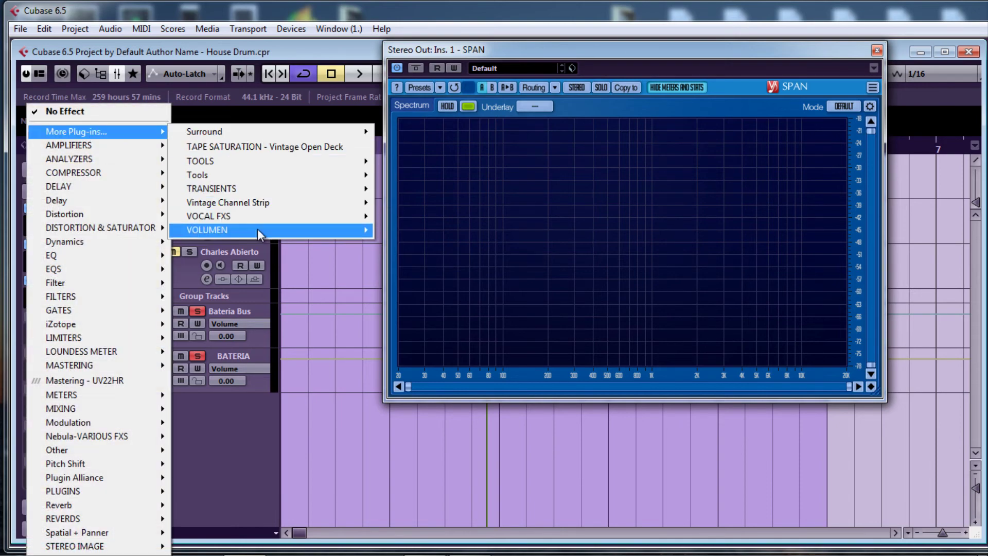
mouse_move(257, 229)
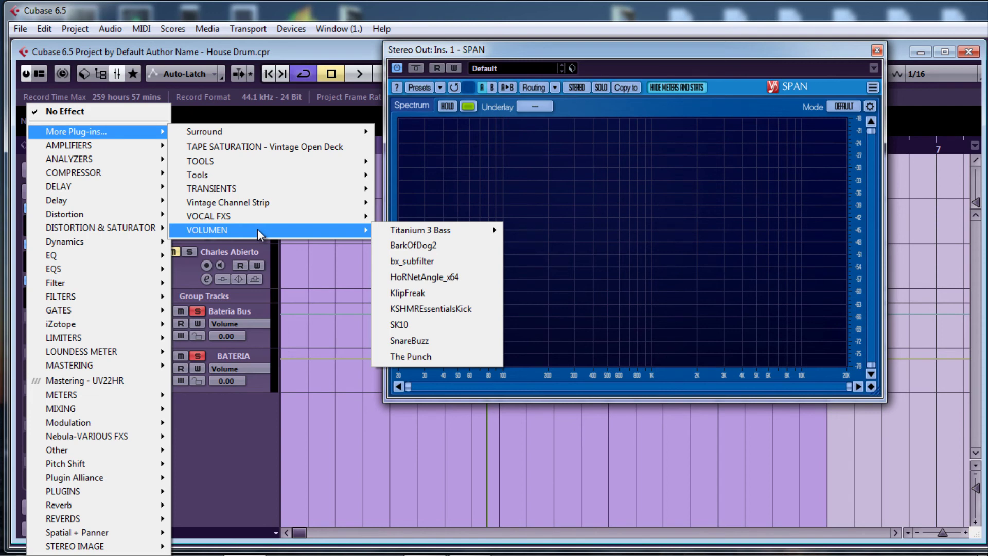
left_click(443, 330)
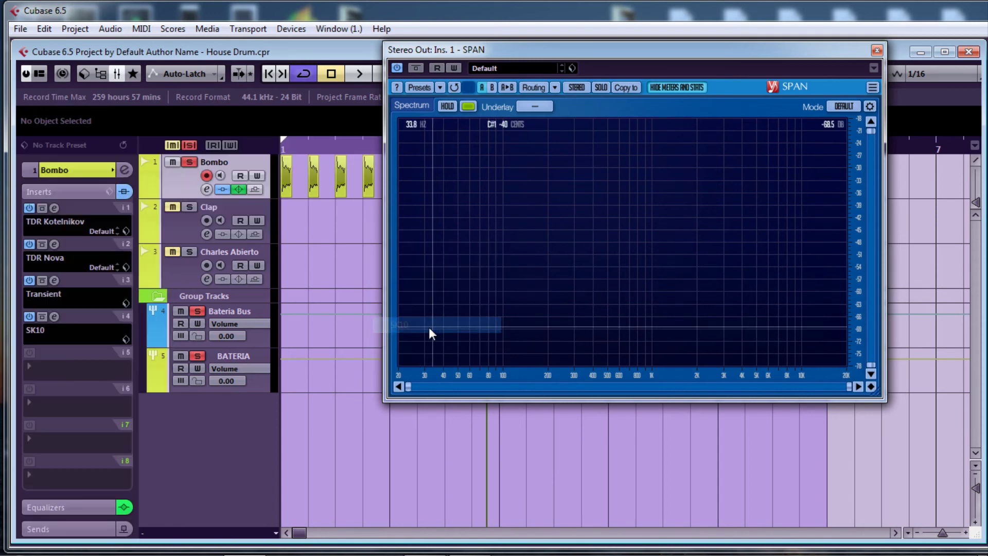
left_click(54, 316)
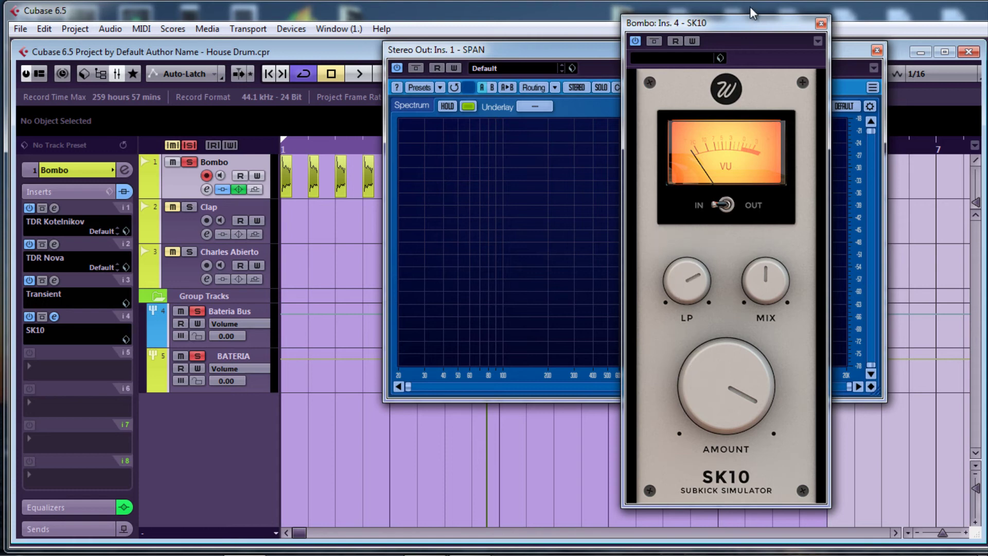
- Place the SK10 and SPAN windows side by side and start playback
left_click_drag(753, 21, 682, 13)
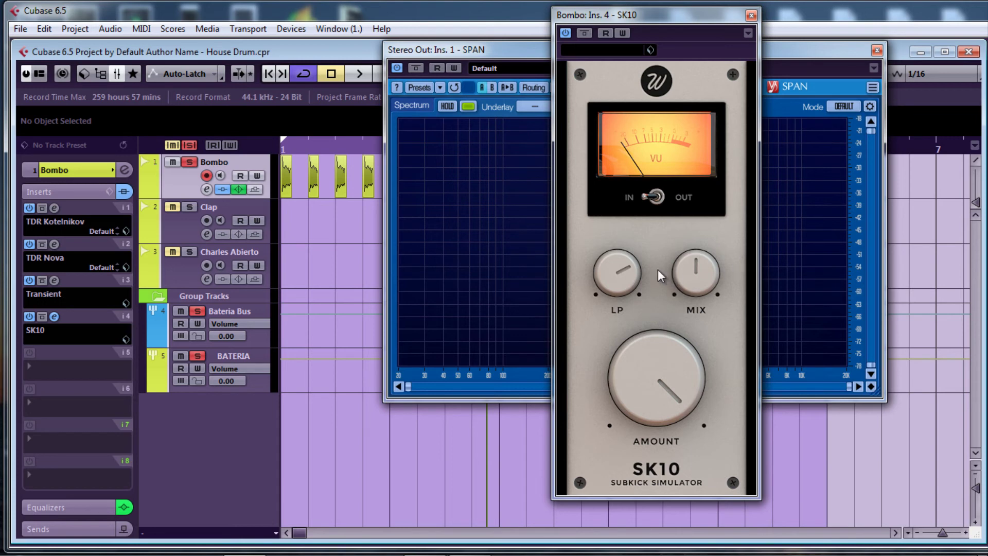
left_click_drag(686, 17, 340, 20)
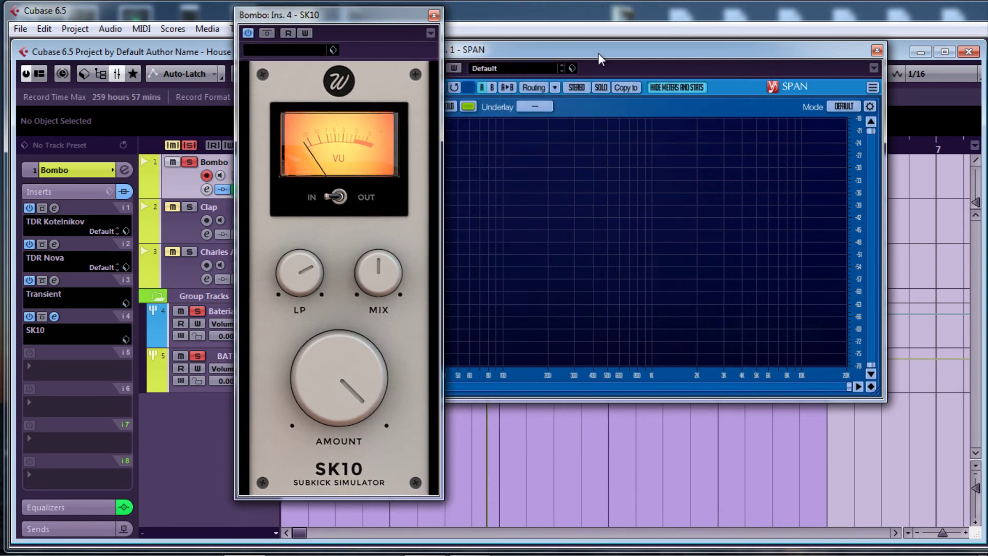
left_click_drag(598, 53, 687, 29)
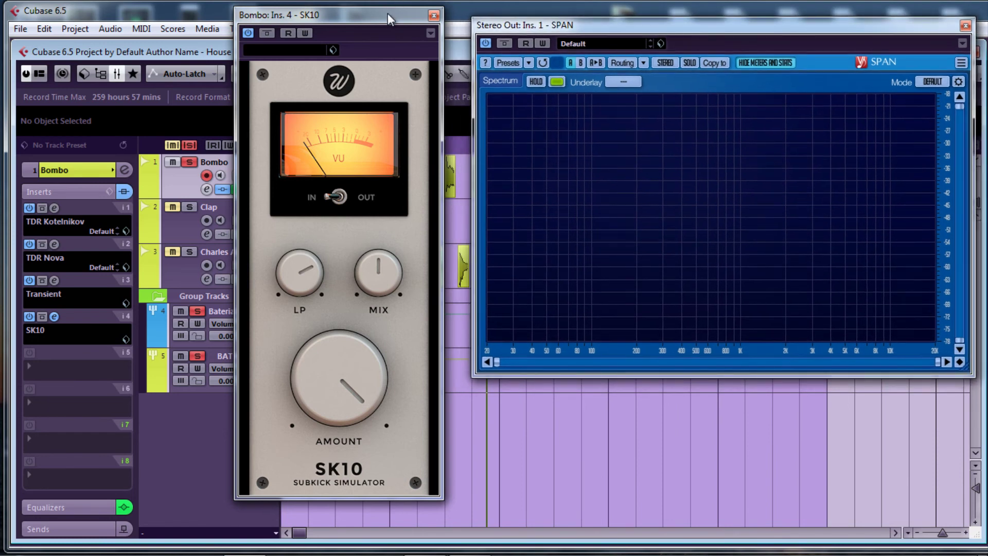
left_click_drag(387, 14, 407, 16)
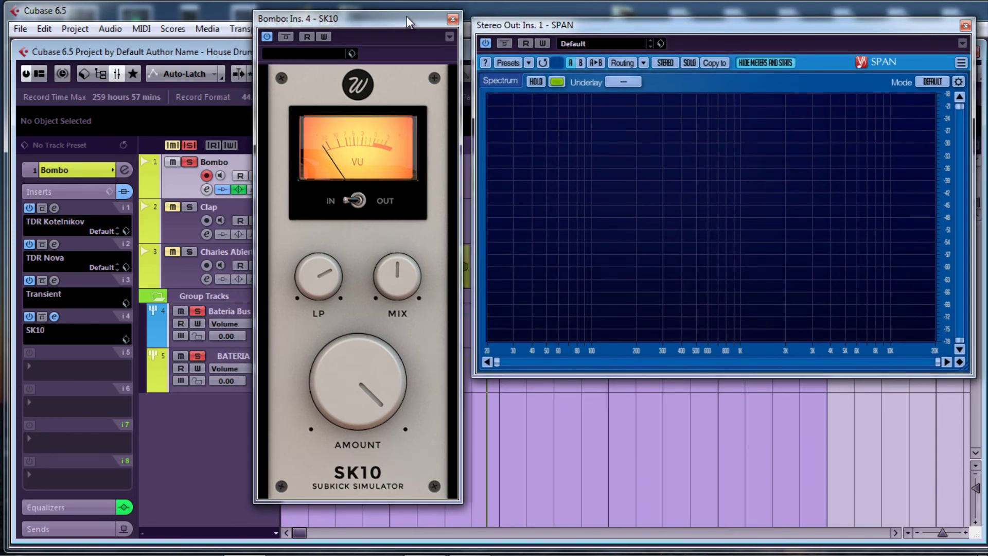
key("space")
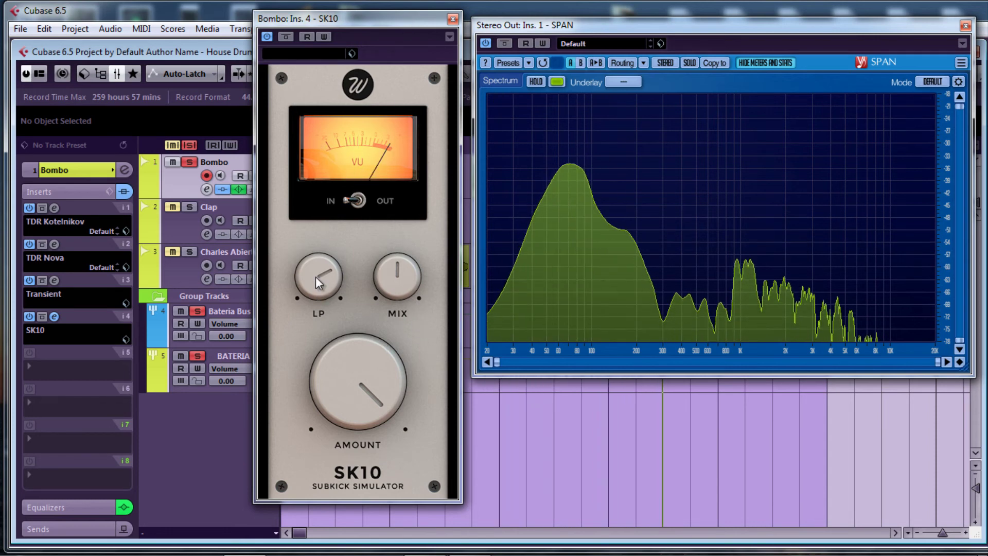
- Reduce SK10's Amount to roughly three o'clock and set its LP filter to 50.098 Hz
left_click_drag(316, 277, 323, 369)
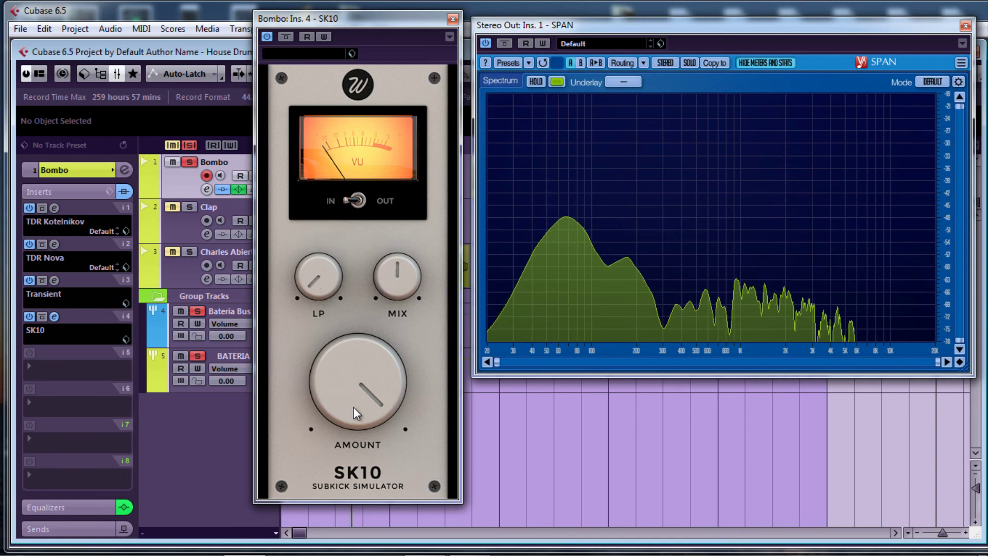
mouse_move(354, 406)
left_mouse_down()
mouse_move(357, 364)
mouse_move(341, 388)
mouse_move(357, 367)
mouse_move(354, 406)
mouse_move(353, 388)
left_mouse_up()
left_click_drag(314, 280, 323, 245)
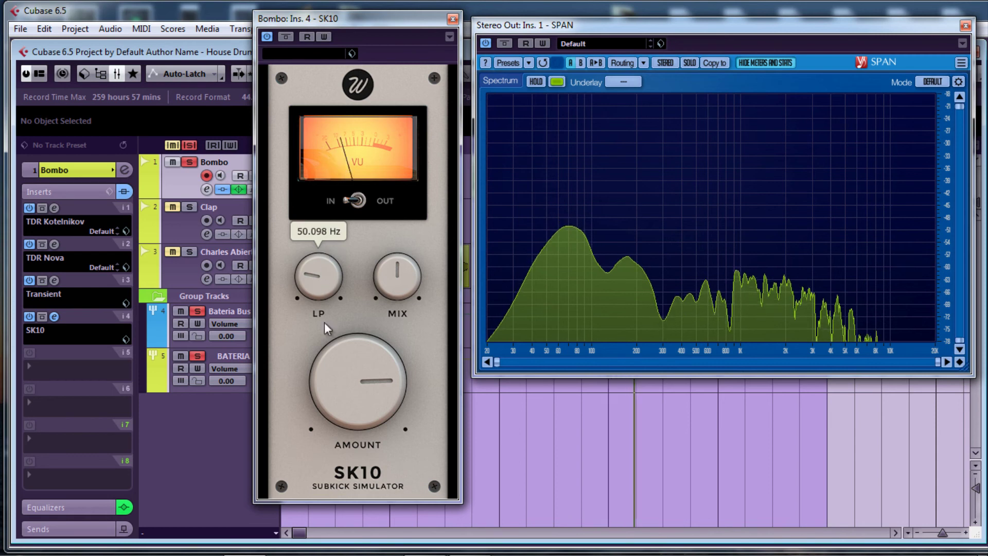
- Set SK10's Mix to -0.40 %, raise its Amount slightly and lower its LP filter to the nine o'clock position
mouse_move(398, 286)
left_mouse_down()
mouse_move(396, 224)
mouse_move(406, 292)
mouse_move(397, 192)
mouse_move(384, 303)
mouse_move(384, 255)
mouse_move(385, 289)
mouse_move(382, 267)
mouse_move(384, 279)
left_mouse_up()
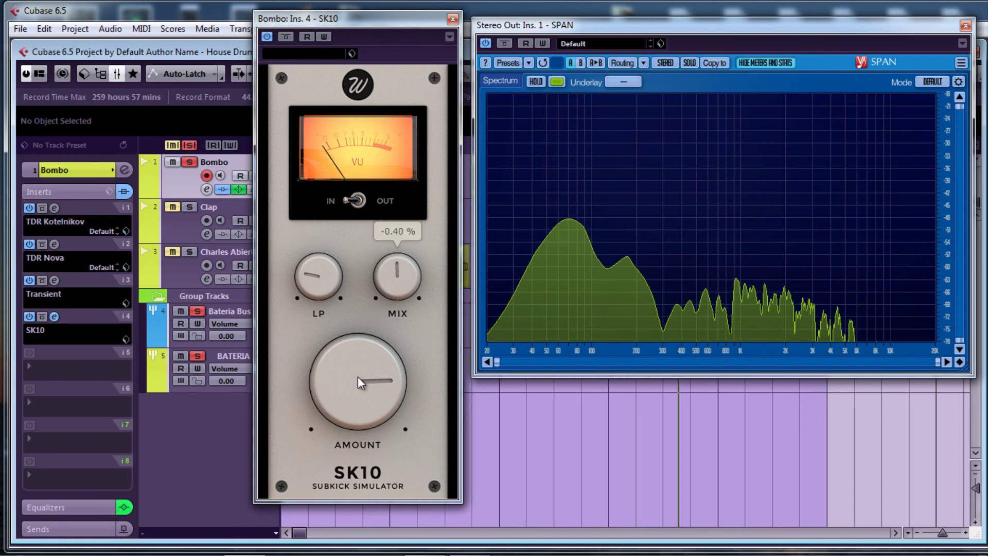
left_click_drag(357, 375, 363, 365)
left_click_drag(309, 271, 311, 290)
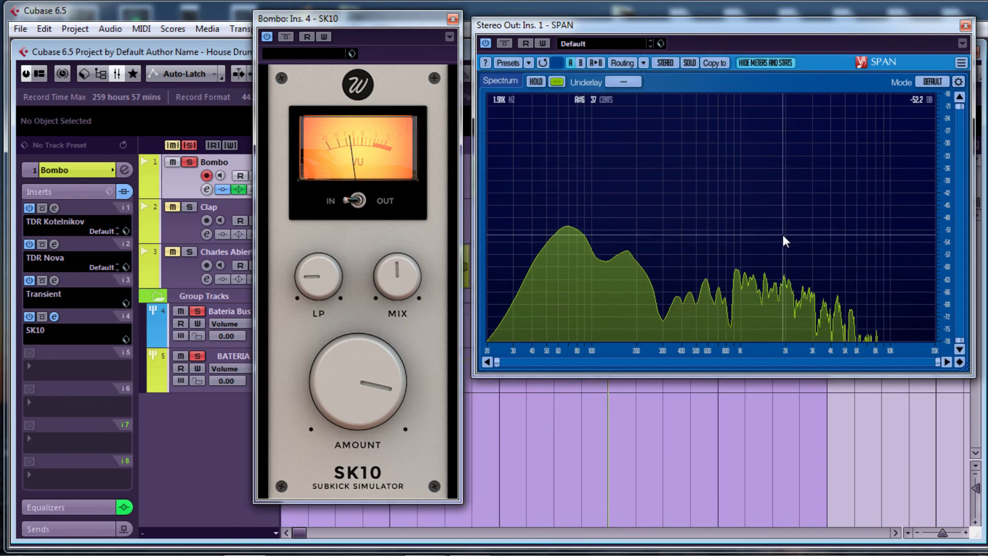
- Compare the kick with SK10 switched out, bypassed and active, and raise SK10's Amount slightly
left_click(356, 201)
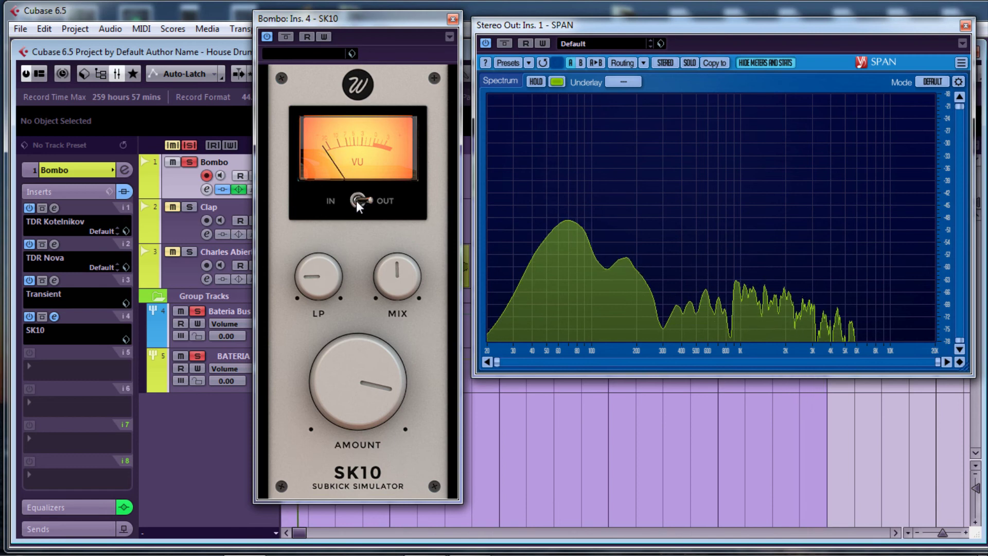
left_click(287, 37)
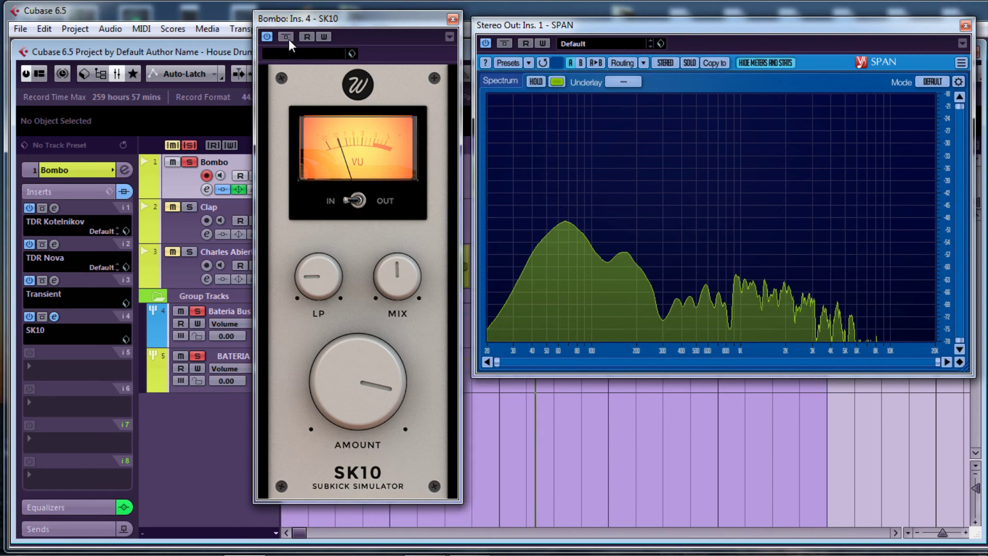
left_click(288, 39)
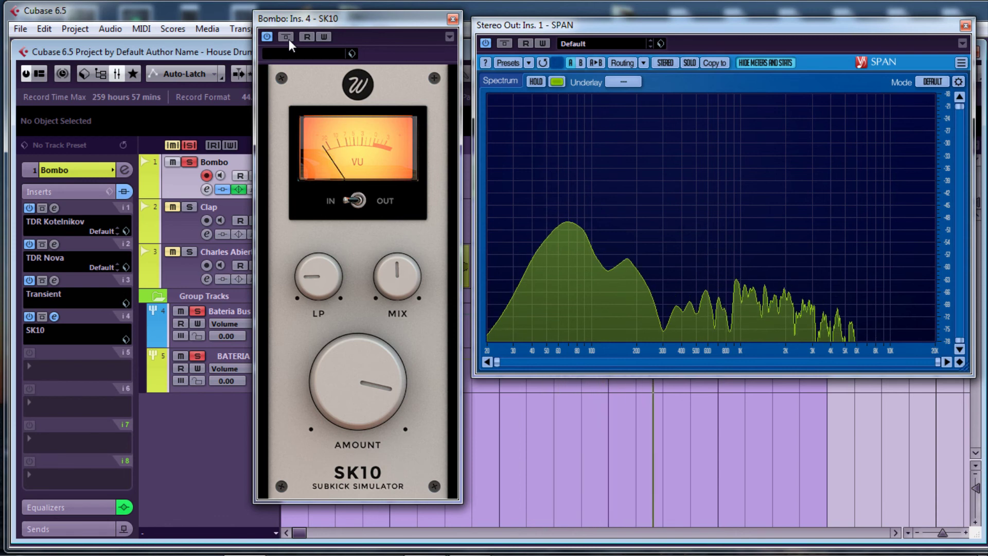
left_click_drag(348, 380, 349, 368)
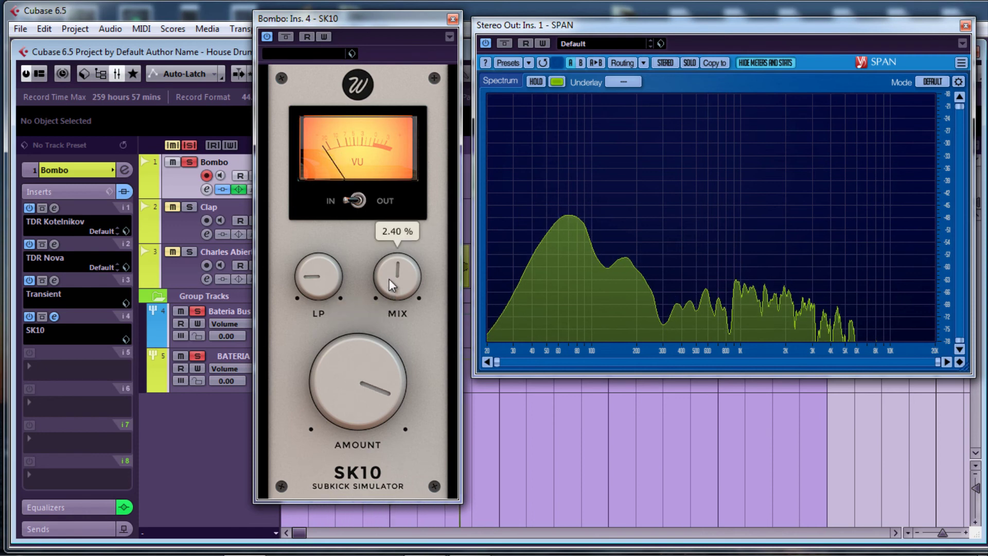
- Raise SK10's Mix slightly and close the plug-in window
left_click_drag(389, 279, 390, 273)
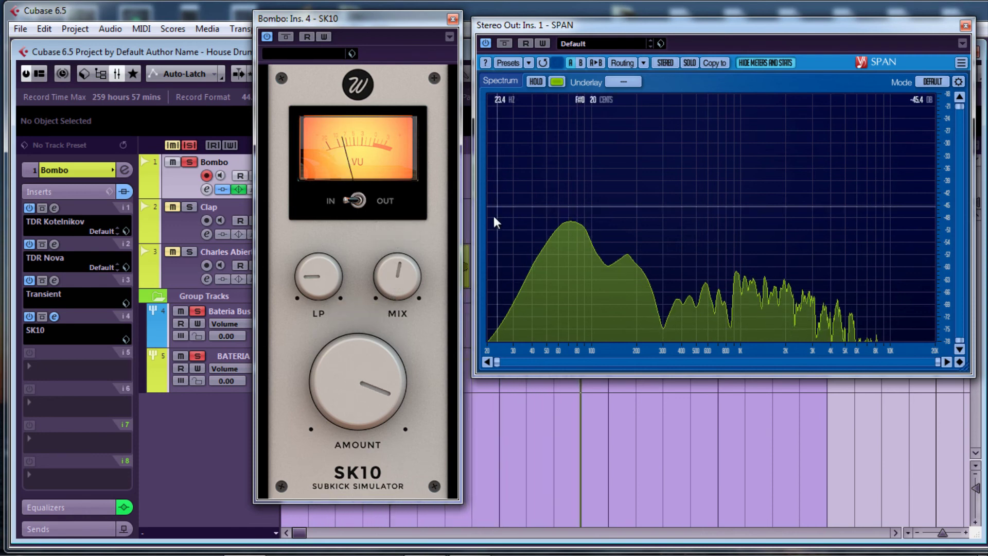
left_click(452, 19)
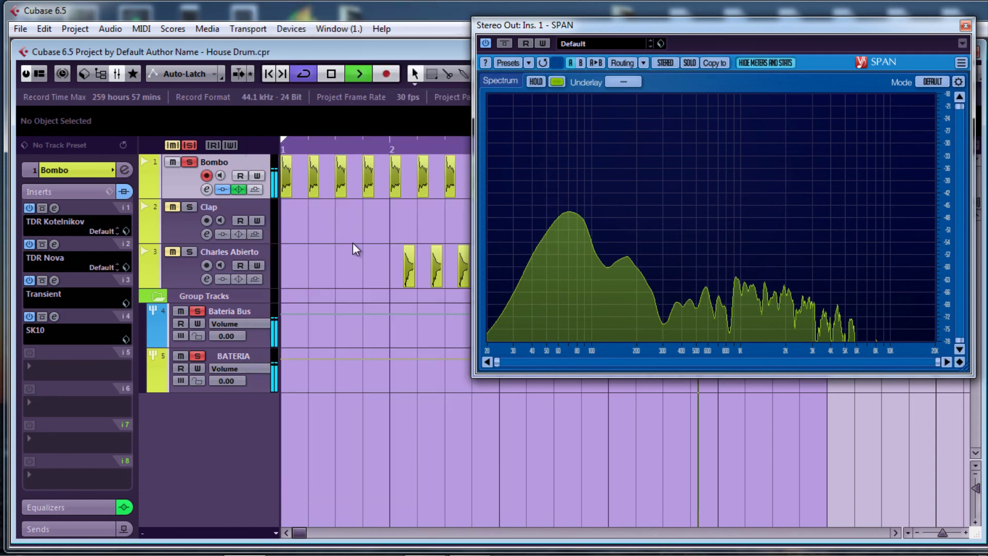
- Compare the Bombo kick with its EQ and inserts bypassed and re-enabled, and stop playback
left_click(239, 190)
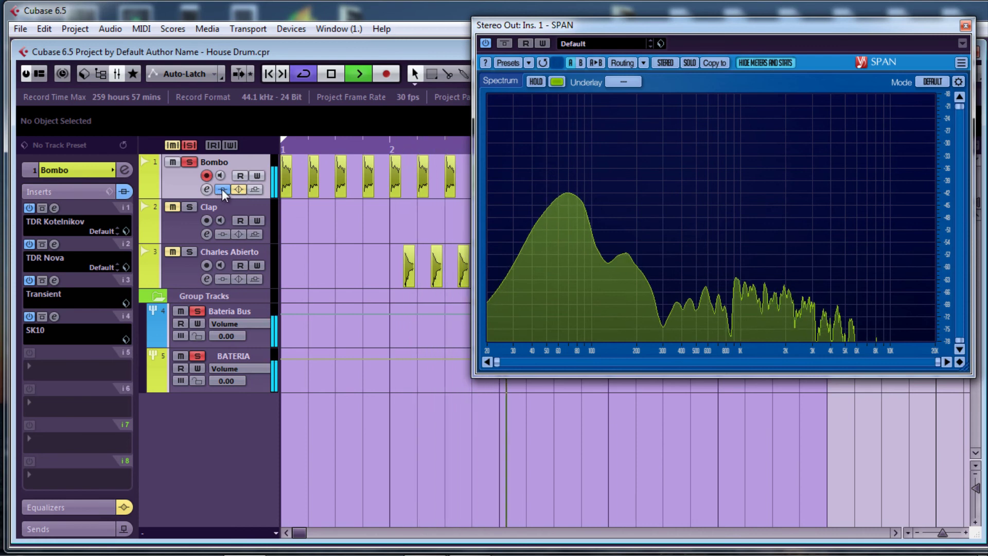
left_click(222, 189)
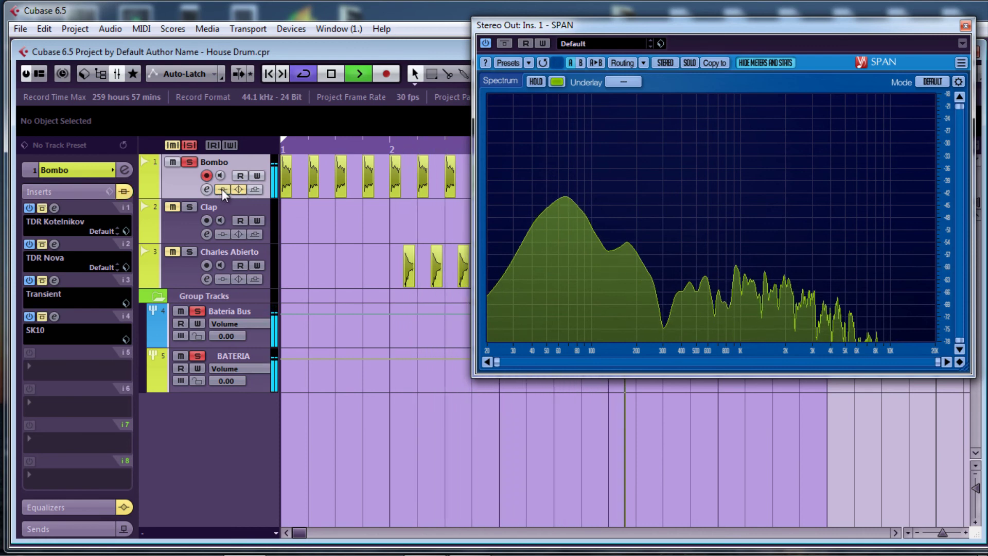
left_click(221, 190)
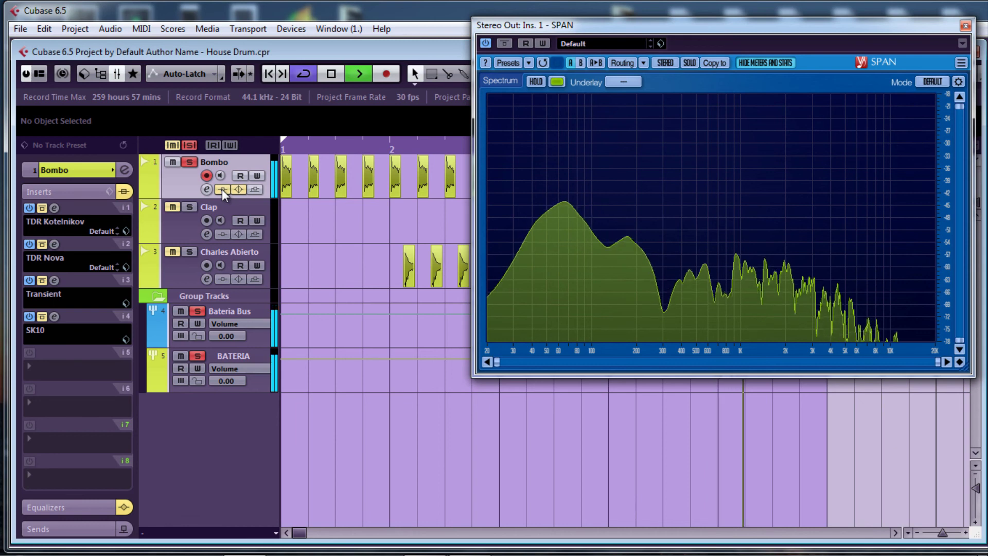
left_click(237, 189)
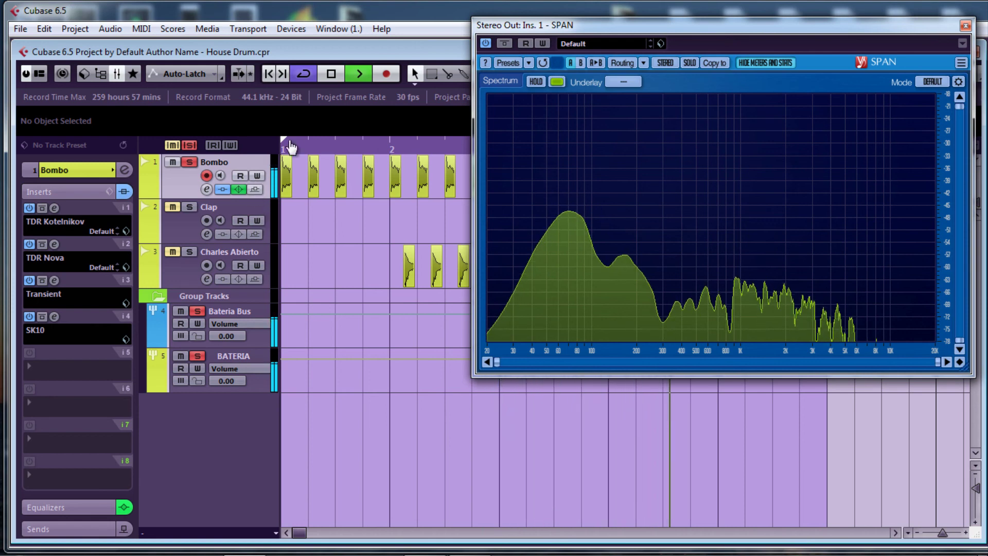
key("space")
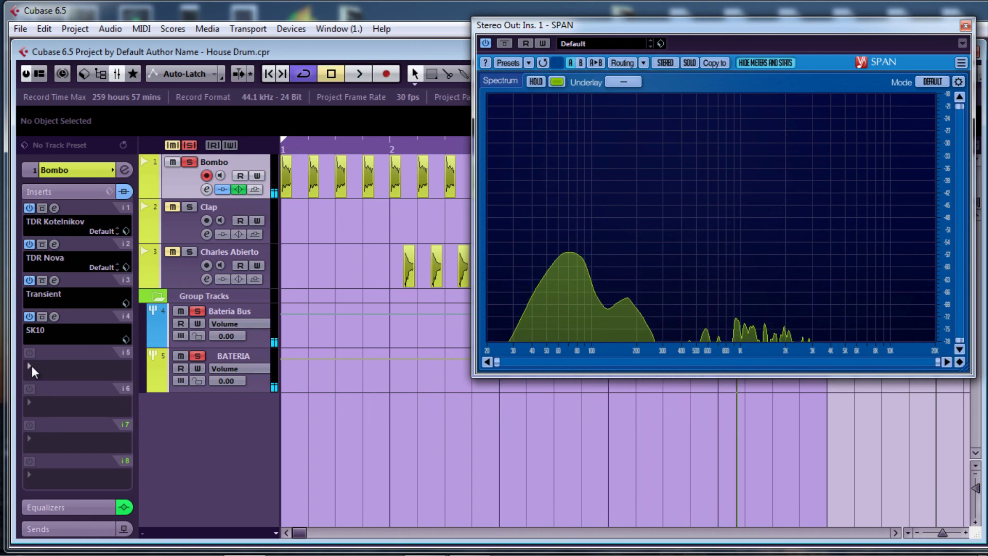
- Load the Frontier limiter into the fifth insert slot of the Bombo track
left_click(32, 366)
mouse_move(85, 337)
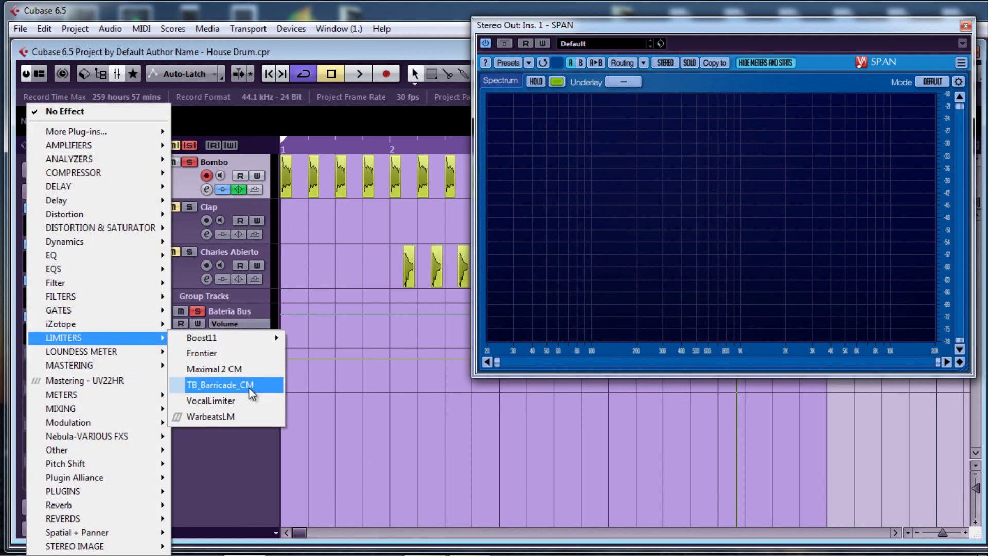
left_click(242, 353)
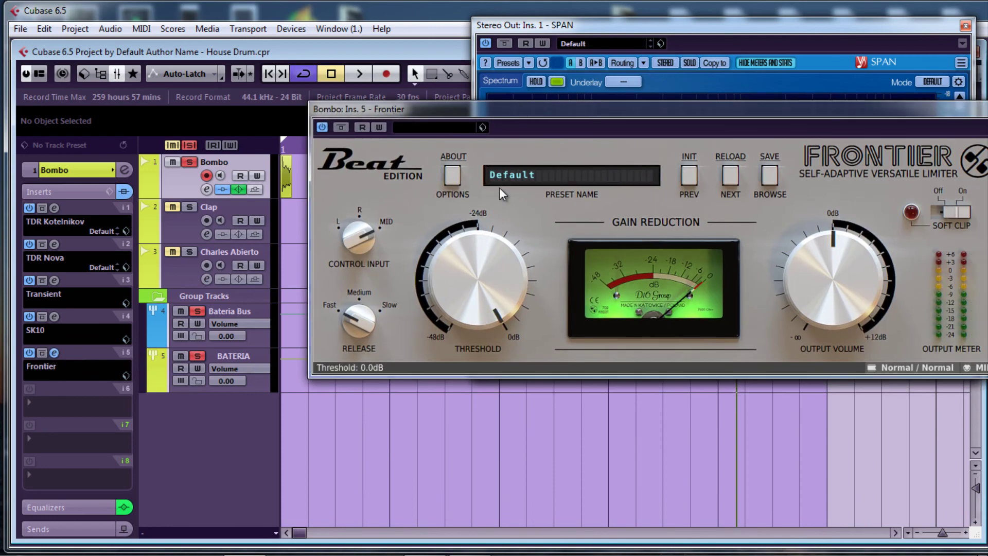
- Set Frontier's release to Slow and, with the kick playing, its threshold to -6.1 dB
left_click_drag(363, 327, 366, 260)
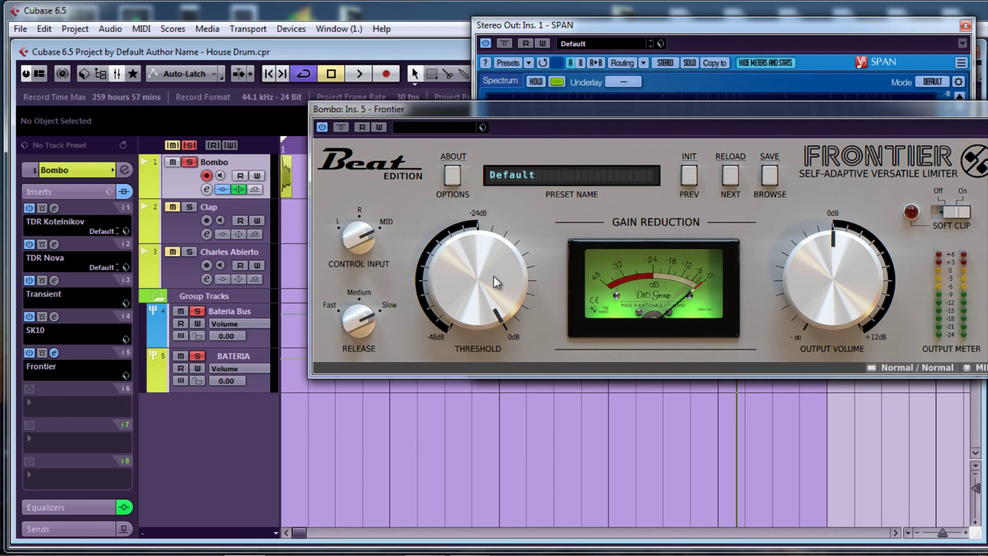
left_click_drag(494, 267, 492, 293)
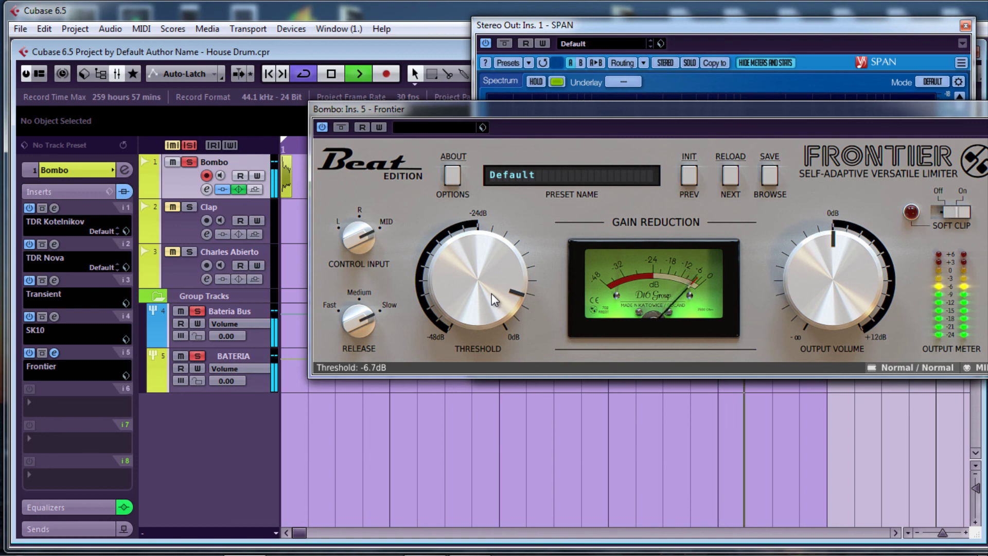
left_click_drag(494, 299, 493, 294)
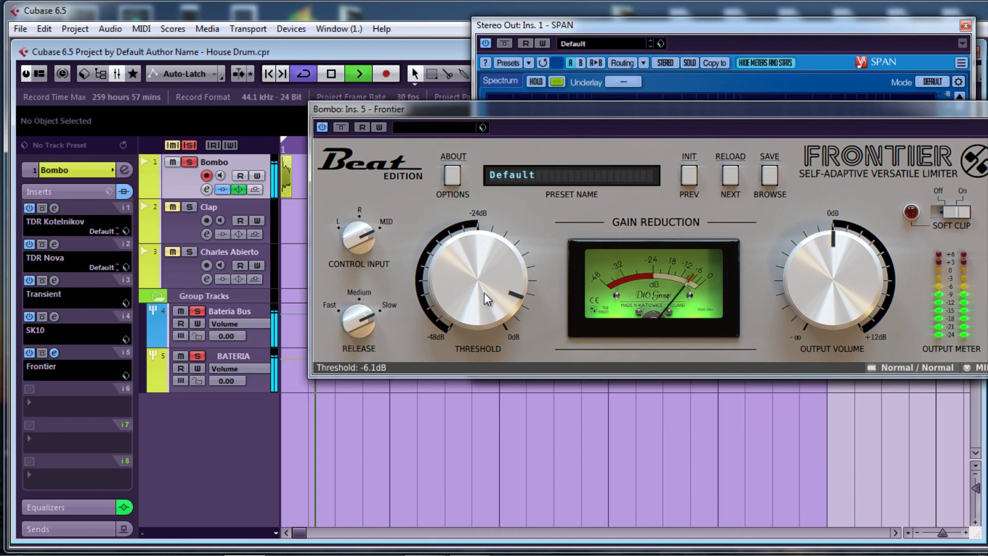
- Compare the kick with Frontier bypassed and active, close the limiter and stop playback
left_click_drag(721, 109, 610, 125)
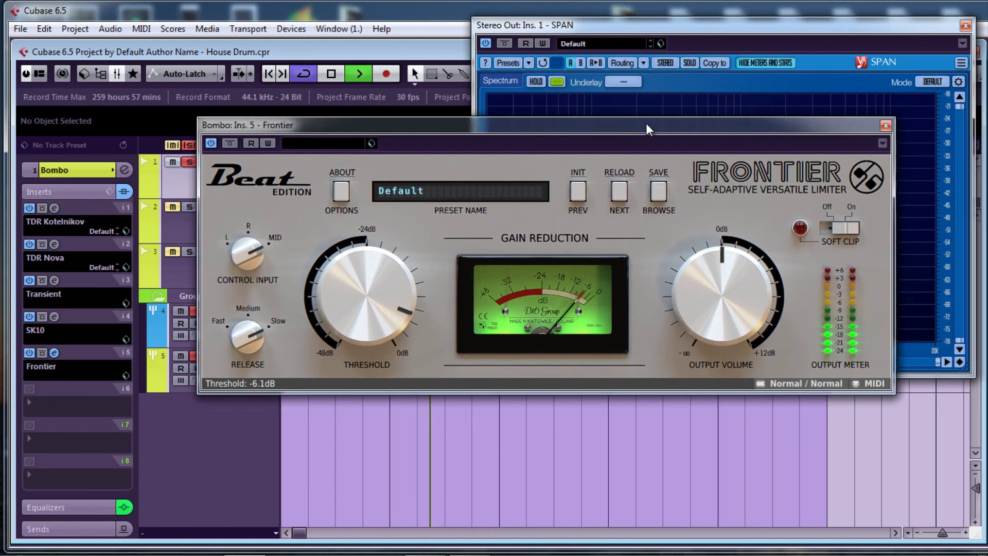
left_click(230, 145)
left_click(230, 144)
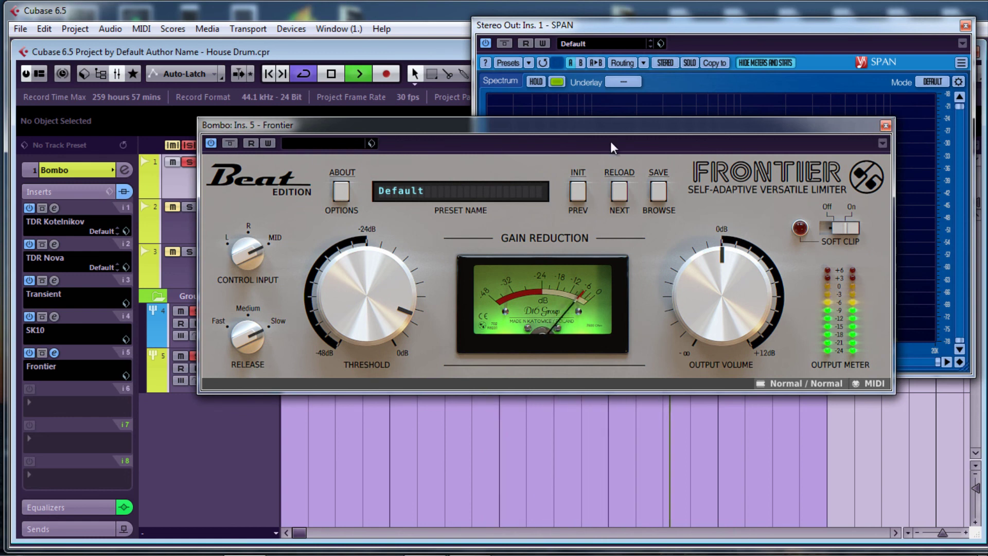
left_click(886, 125)
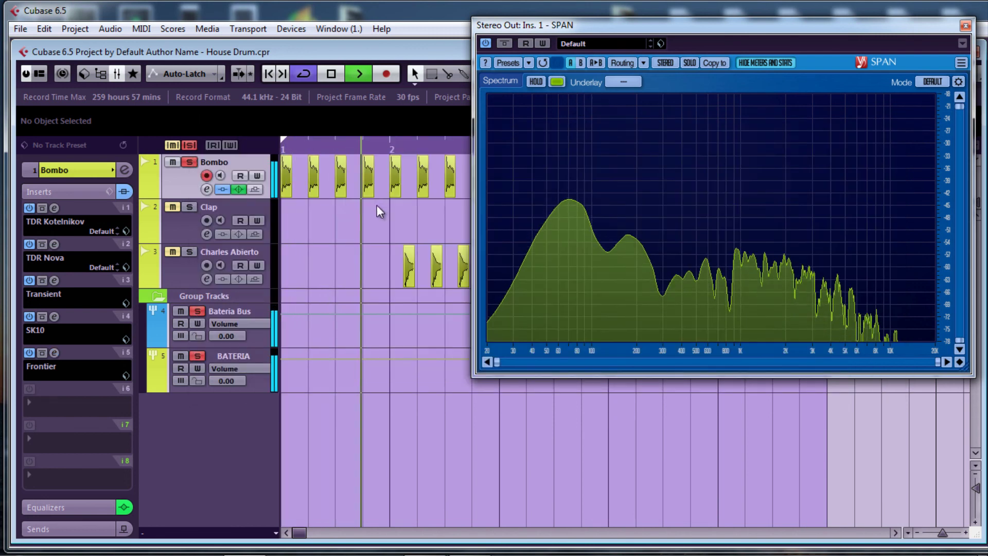
key("space")
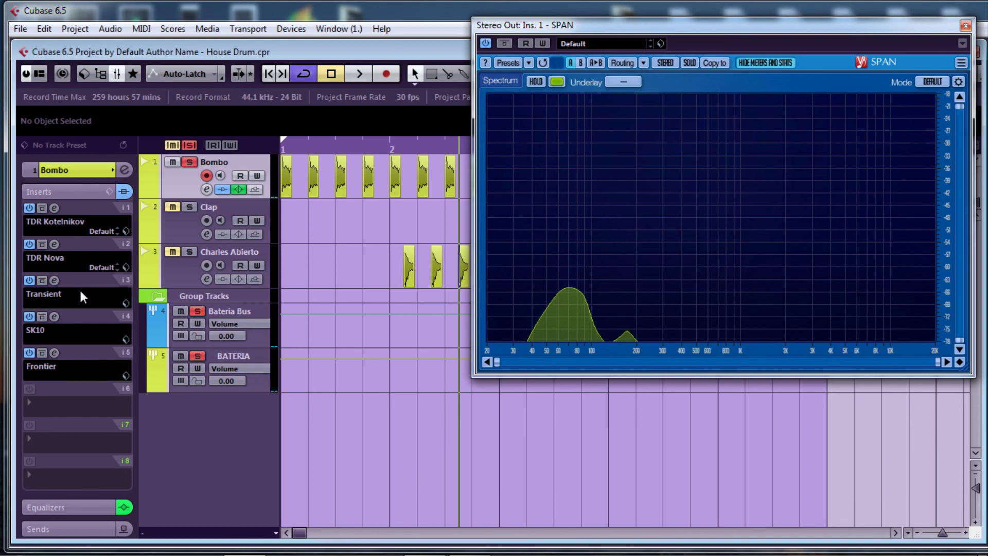
- In the Transient insert, turn Clip on and 2x off and set Attack to -16.67 during playback
key("space")
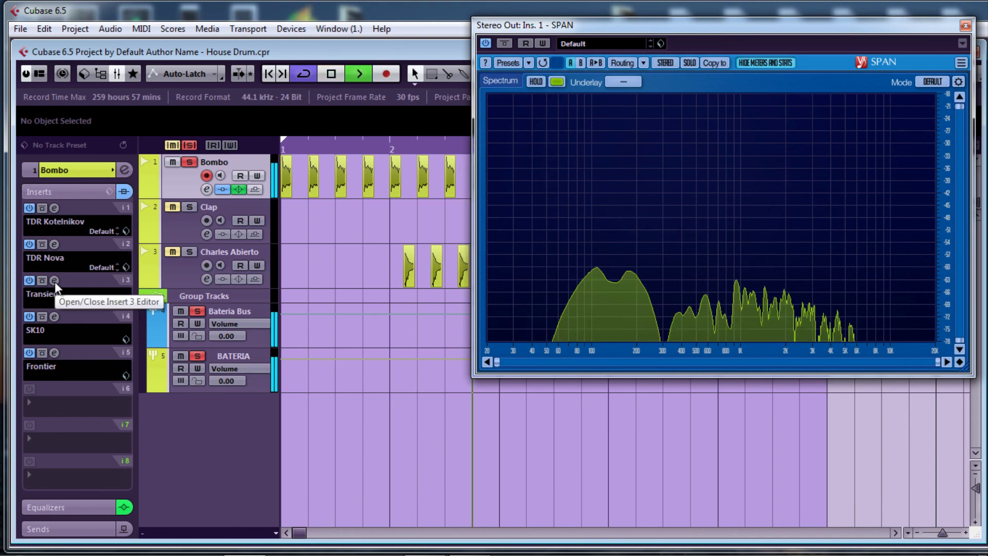
left_click(54, 282)
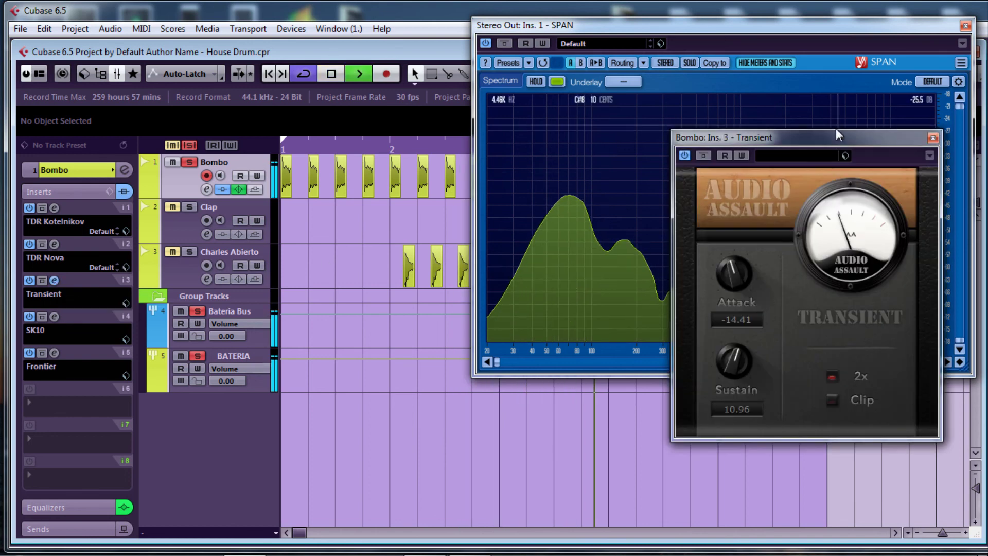
left_click_drag(839, 139, 758, 118)
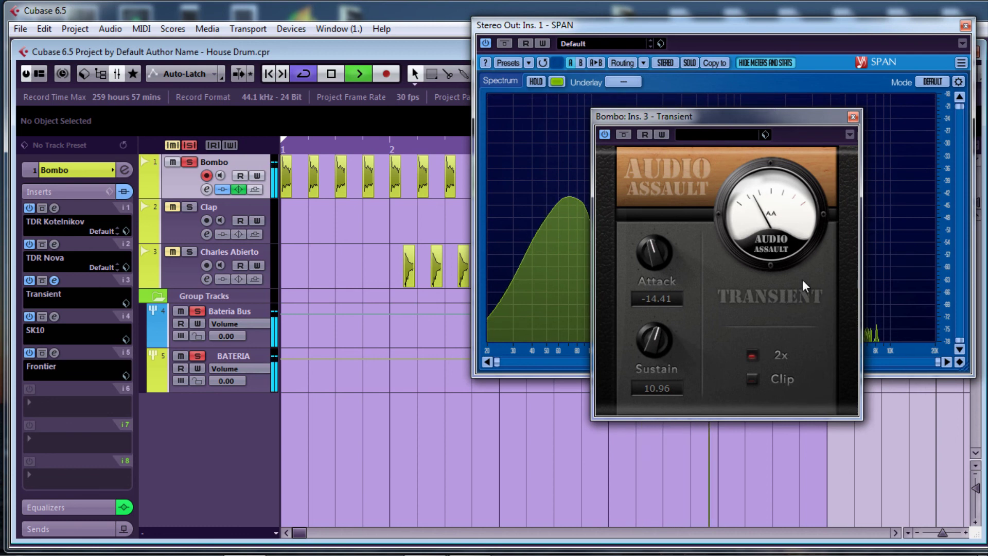
left_click(754, 375)
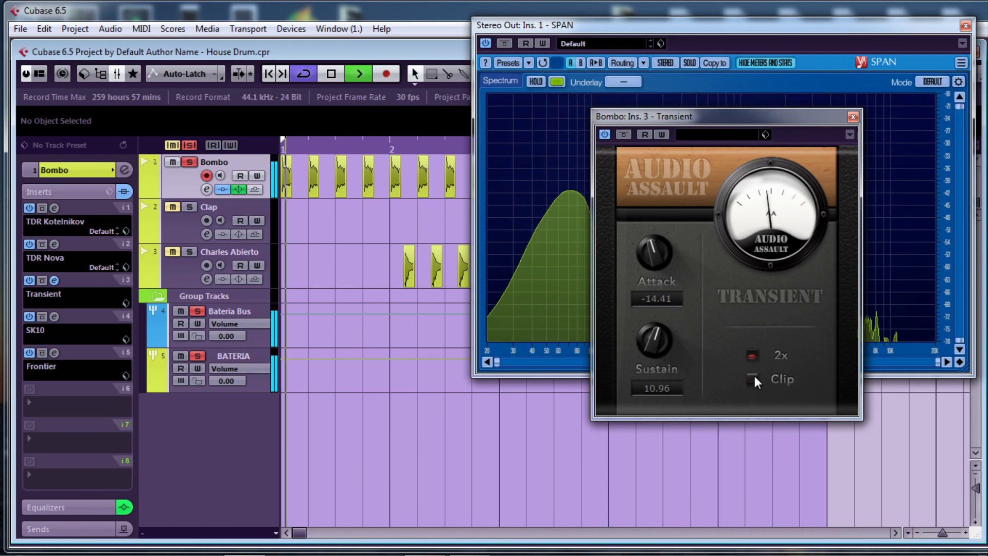
left_click(753, 358)
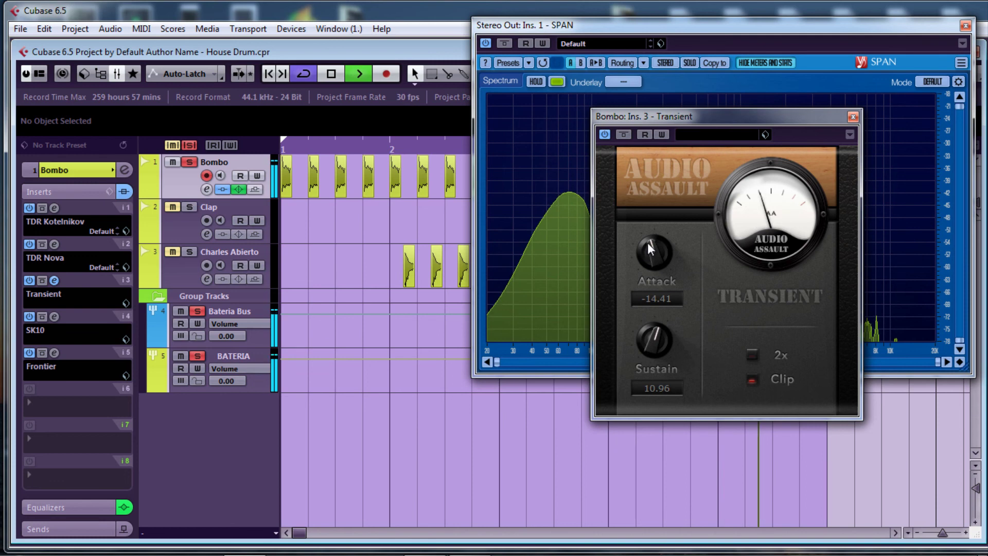
left_click_drag(647, 243, 647, 246)
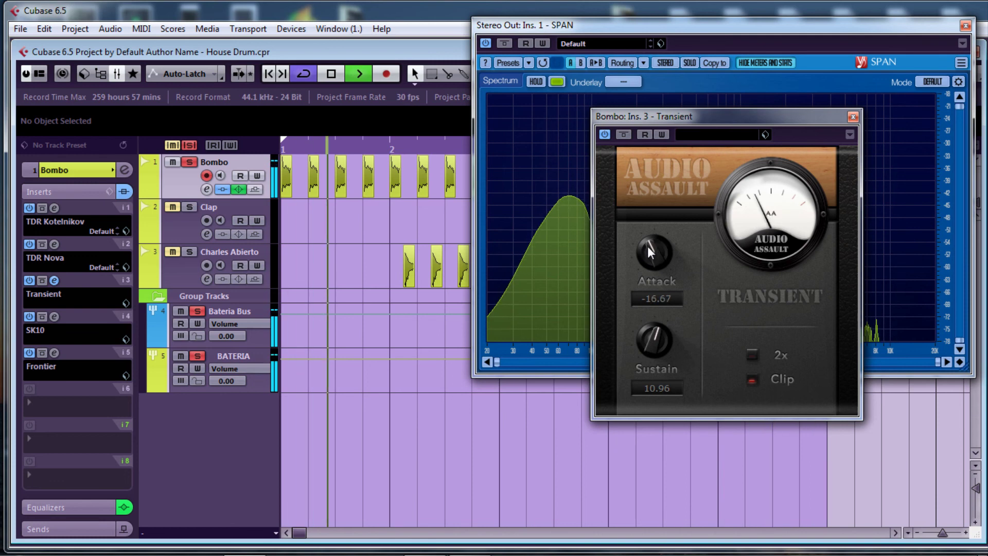
left_click(853, 116)
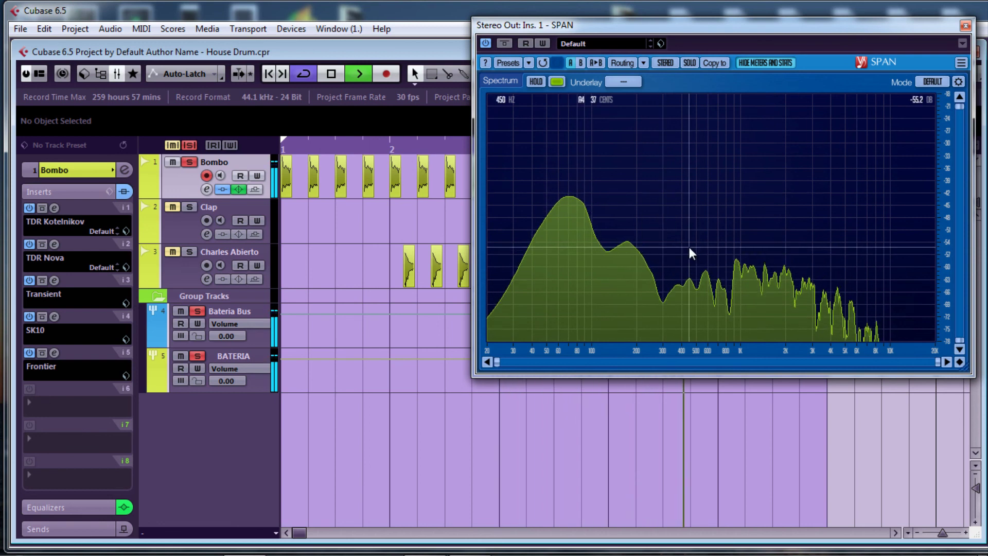
- Check the full Bombo chain on SPAN by bypassing EQ and inserts, restoring EQ before the inserts, and stop playback
left_click(238, 189)
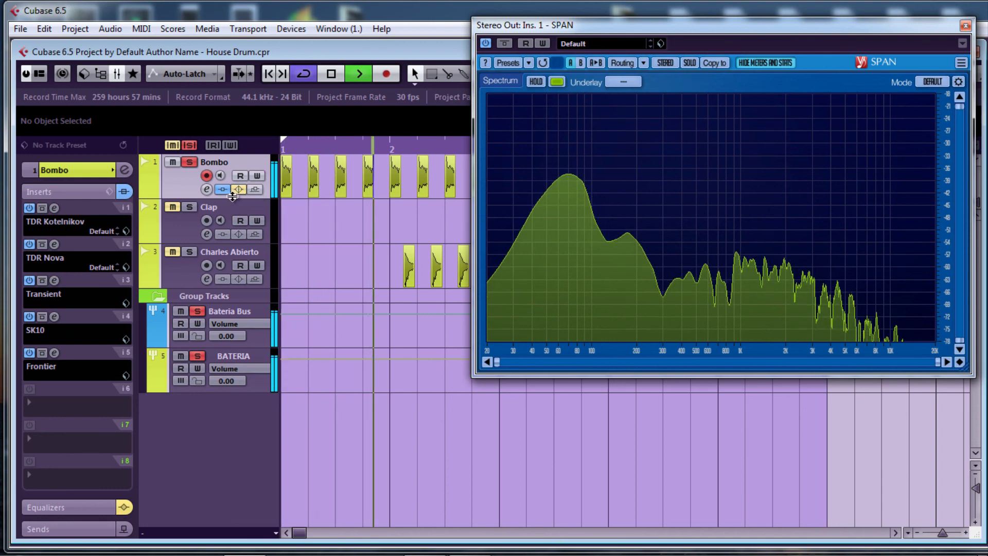
left_click(222, 192)
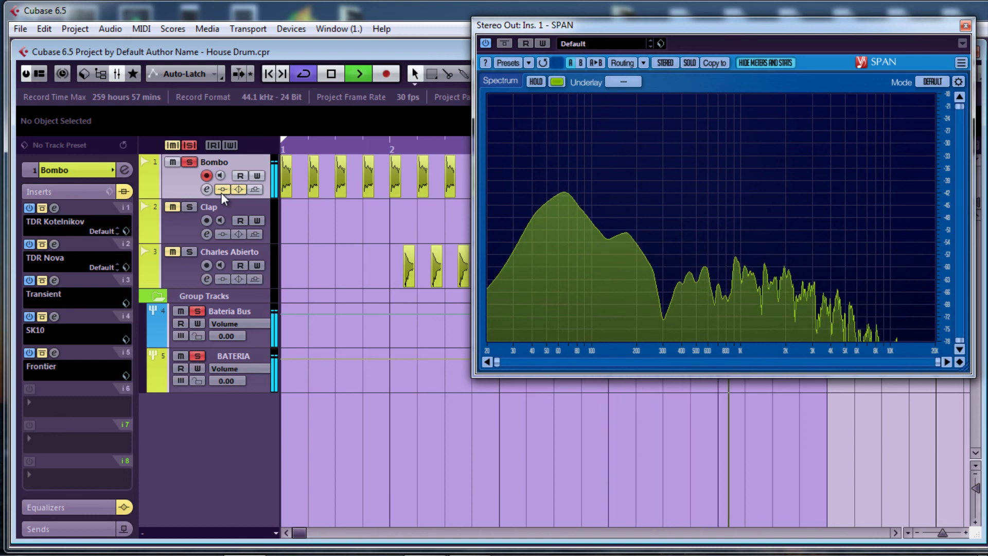
left_click(236, 190)
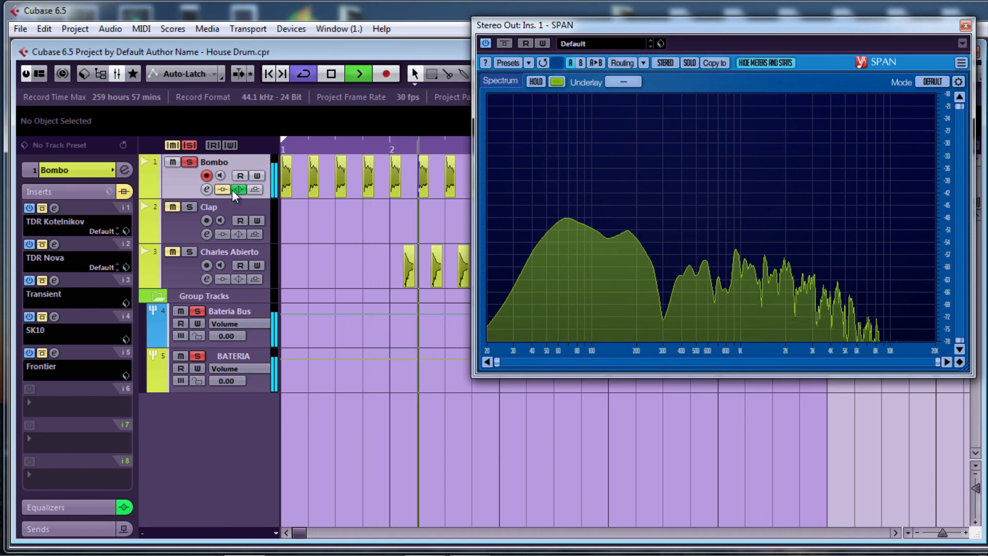
left_click(222, 190)
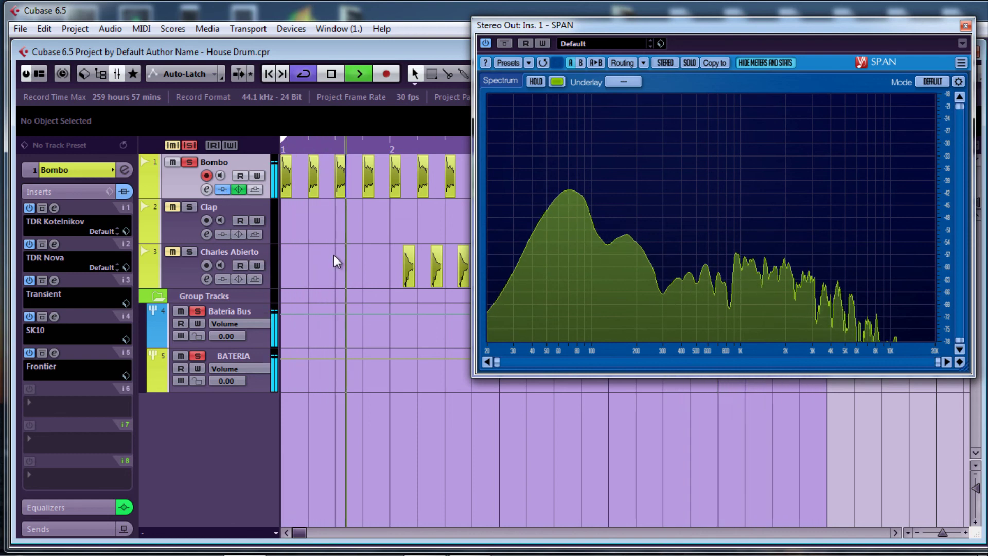
key("space")
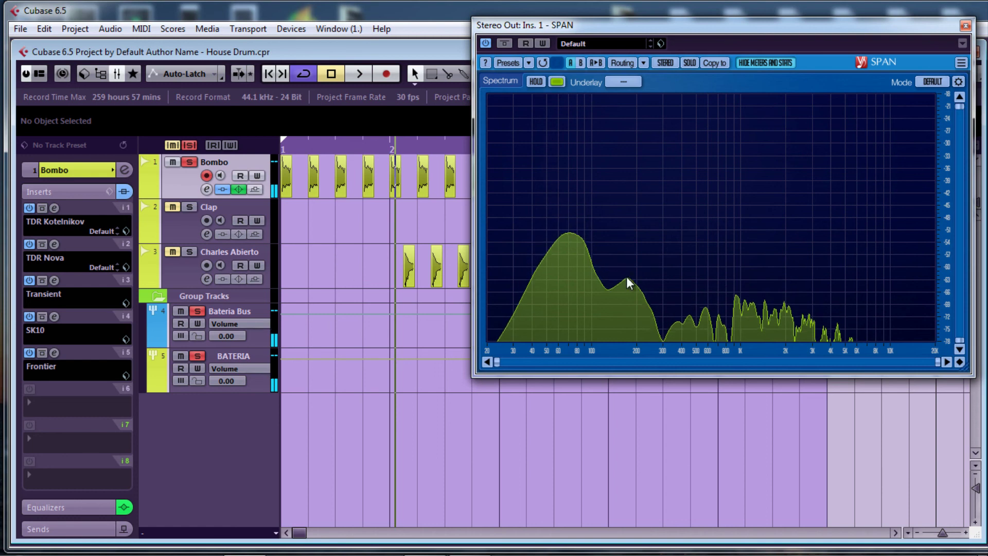